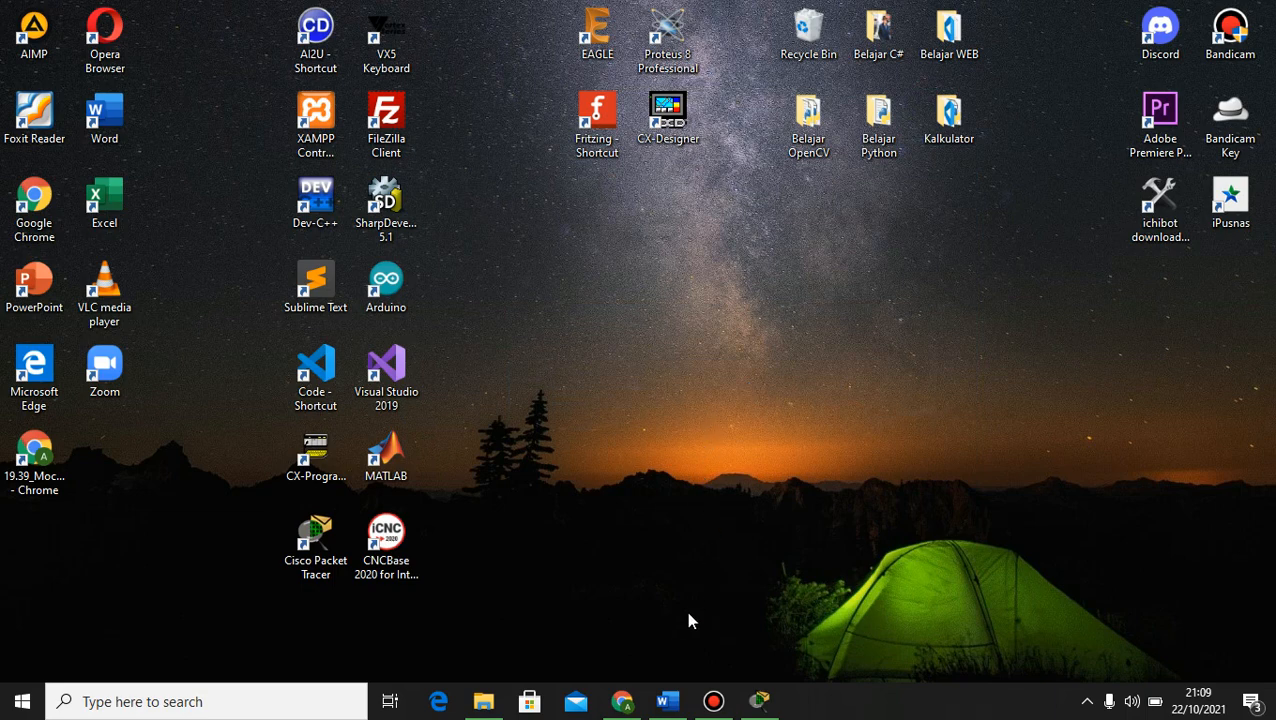
# - Review the practicum tasks in section 3.5 of the MODUL 3 Word document and switch to Cisco Packet Tracer
pyautogui.click(667, 701)
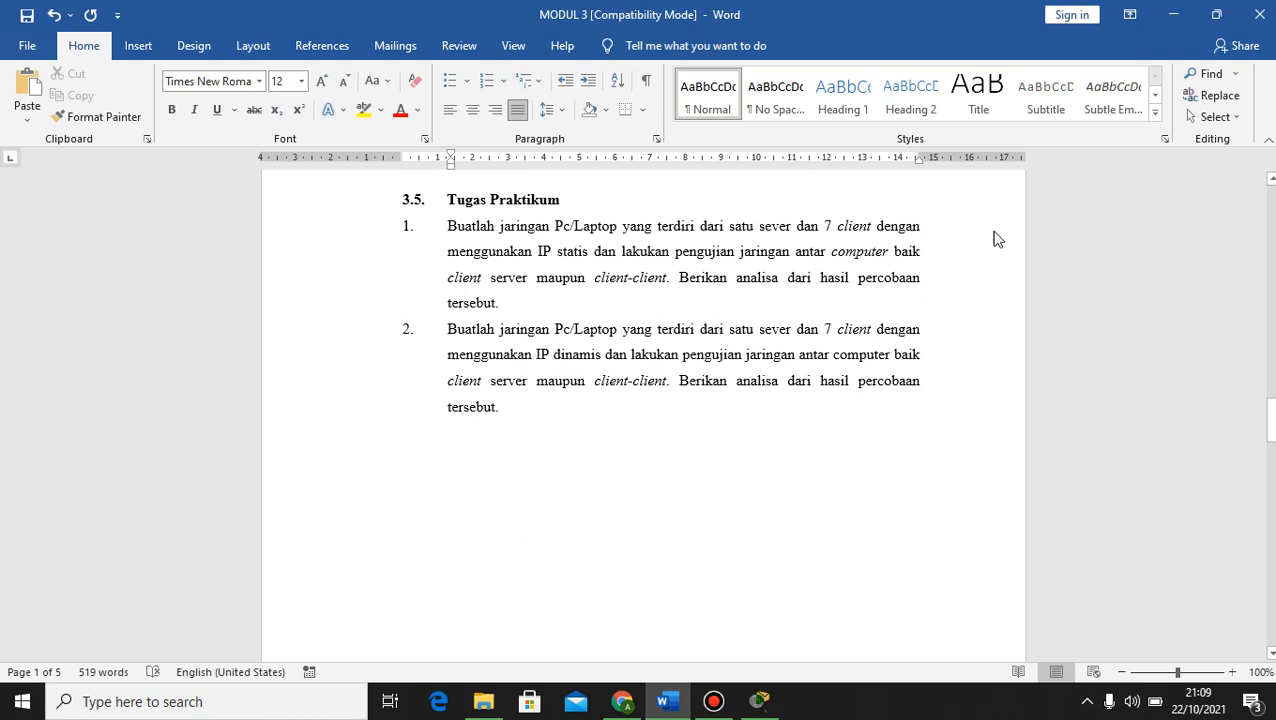
pyautogui.click(1175, 14)
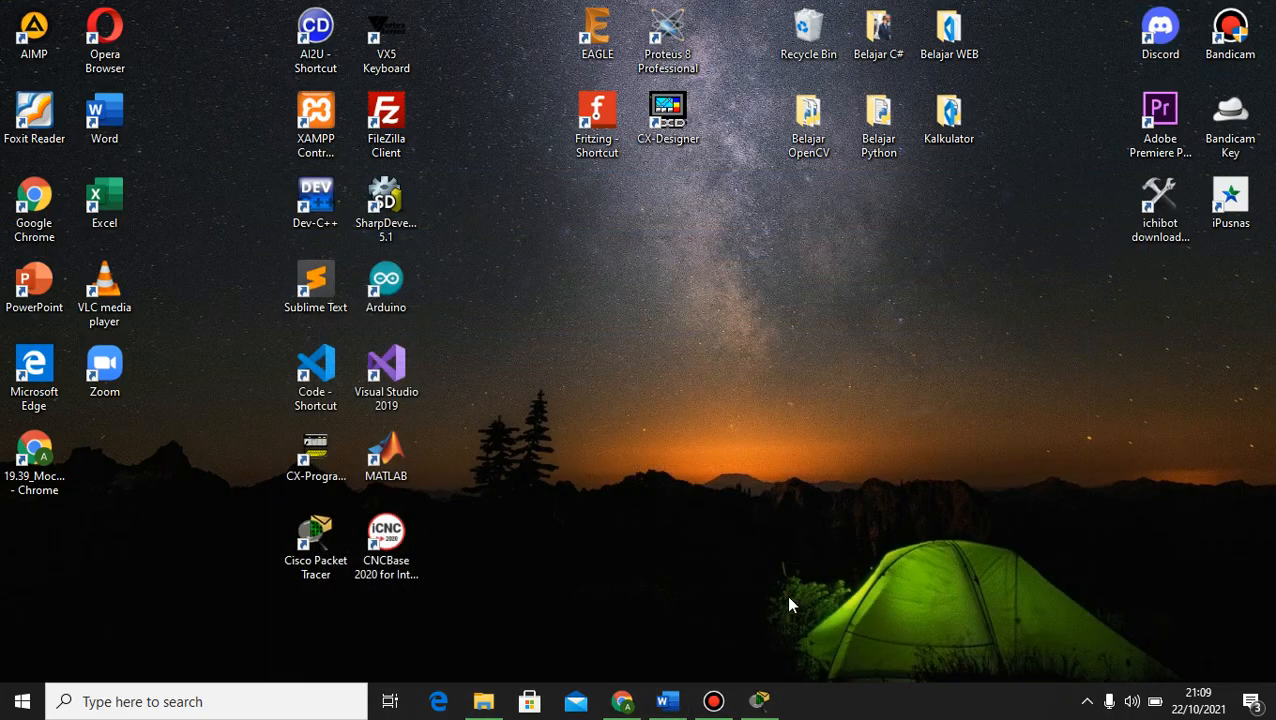
pyautogui.click(757, 703)
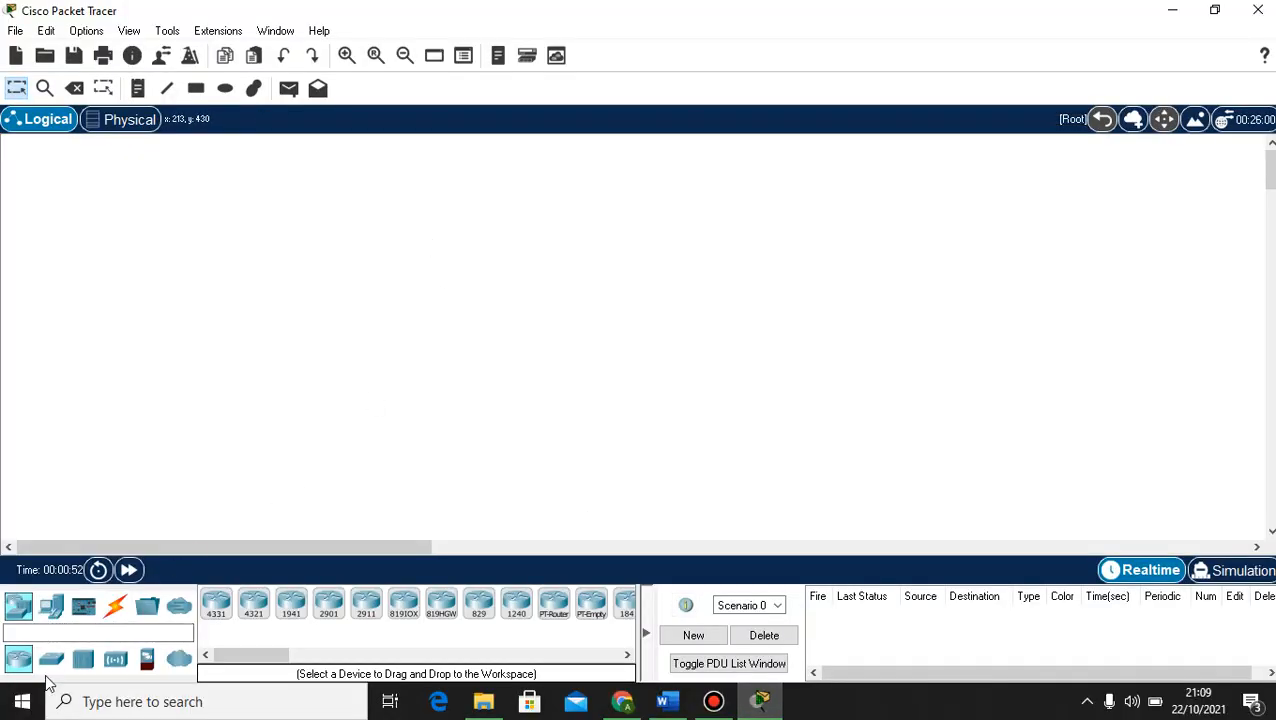
# - Place a Server-PT end device in the upper middle of the empty logical workspace
pyautogui.click(50, 607)
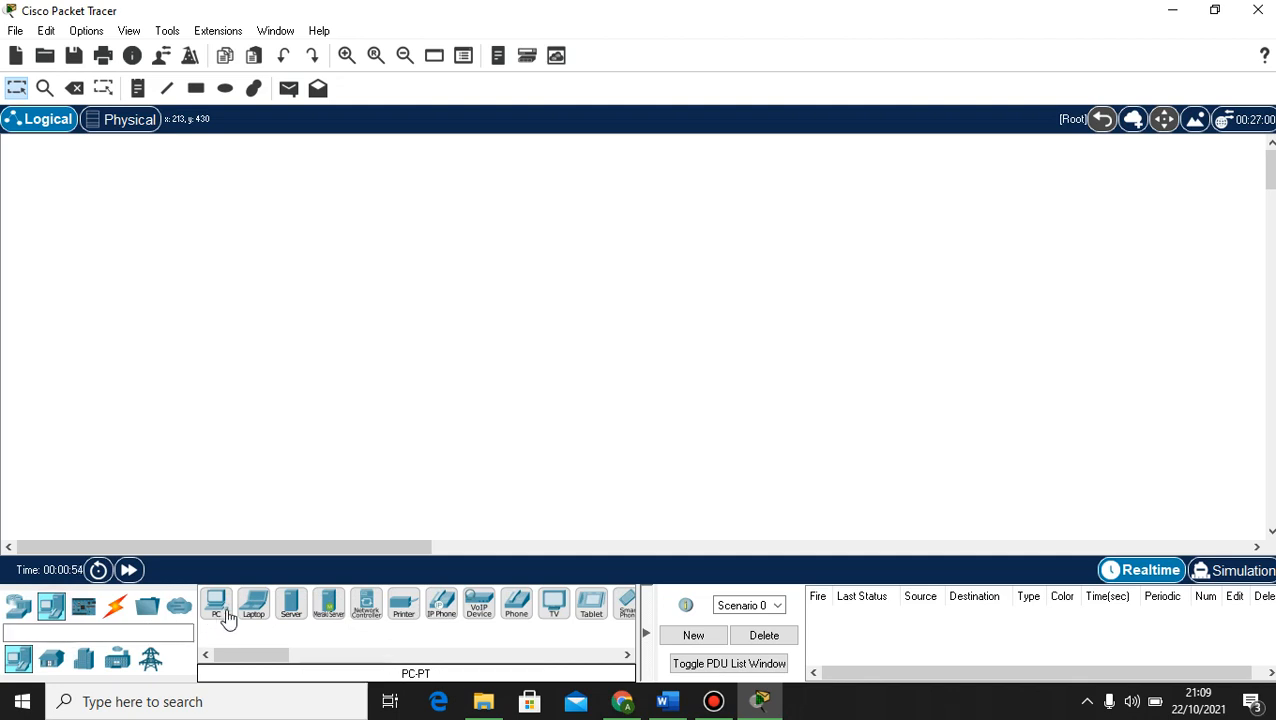
pyautogui.click(290, 607)
pyautogui.click(580, 205)
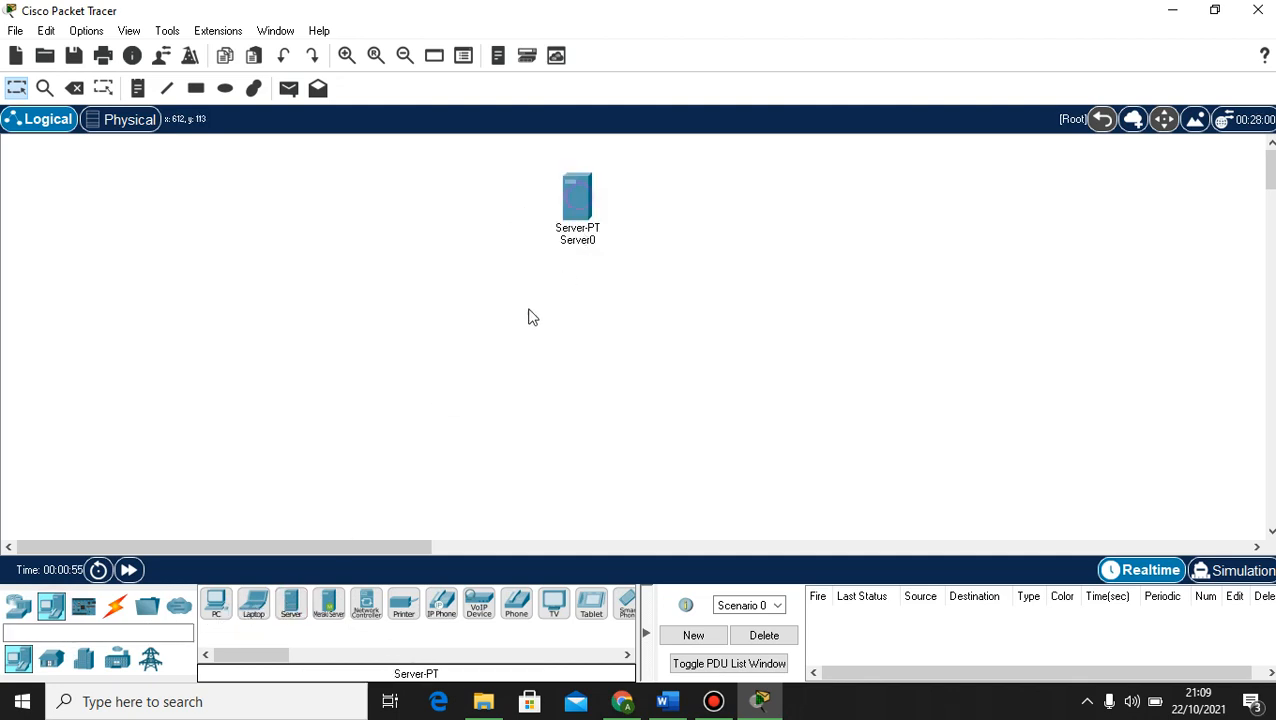
# - Place a 2960 switch below the server and shift both devices slightly up and to the left
pyautogui.click(18, 606)
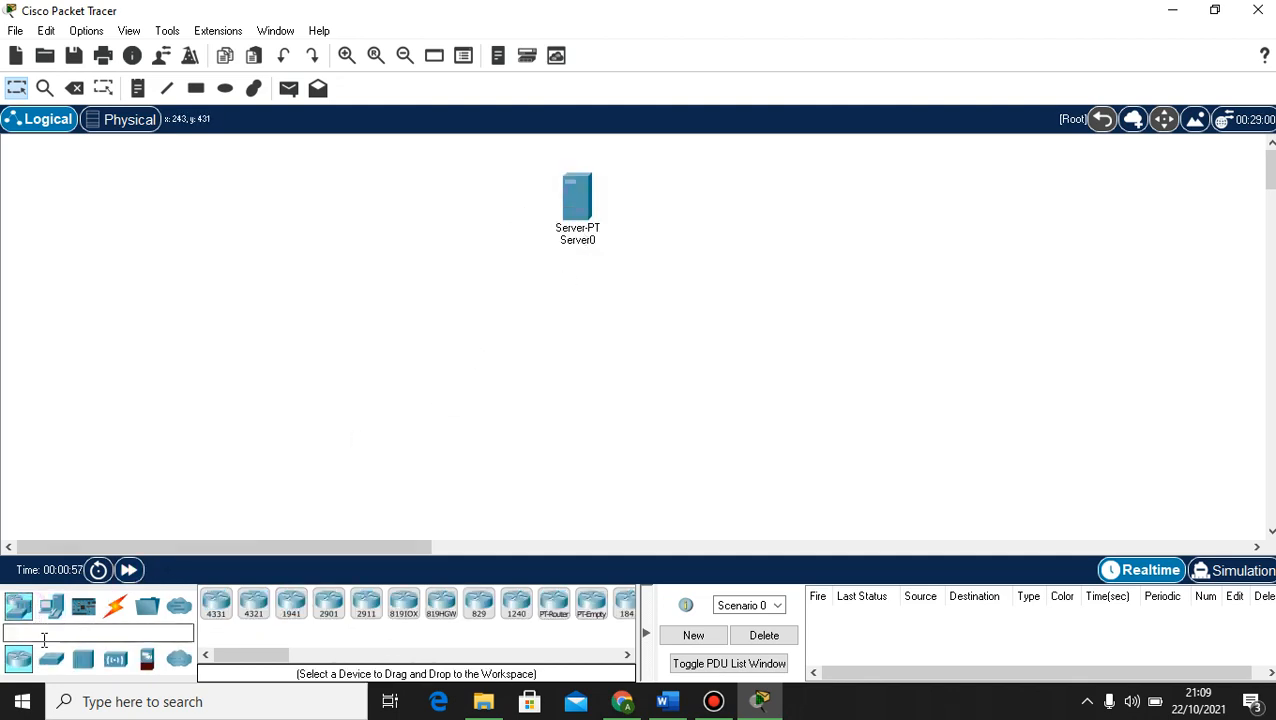
pyautogui.click(51, 659)
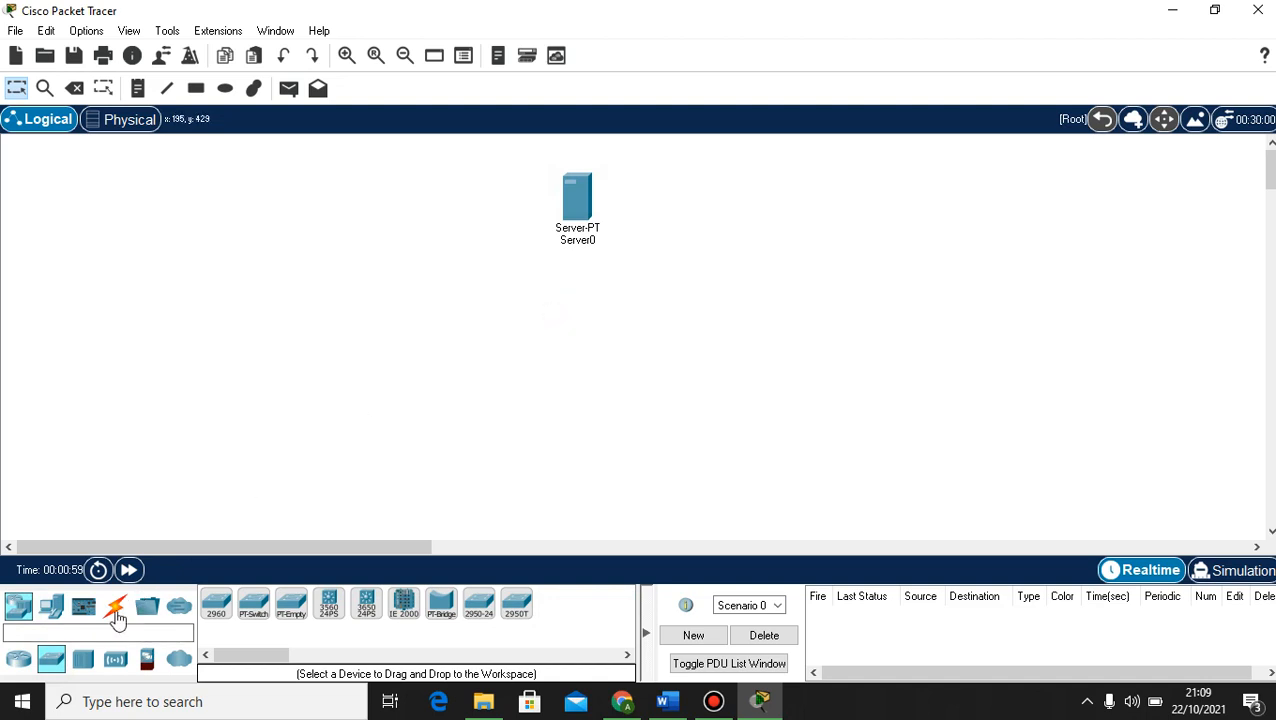
pyautogui.click(231, 606)
pyautogui.click(578, 324)
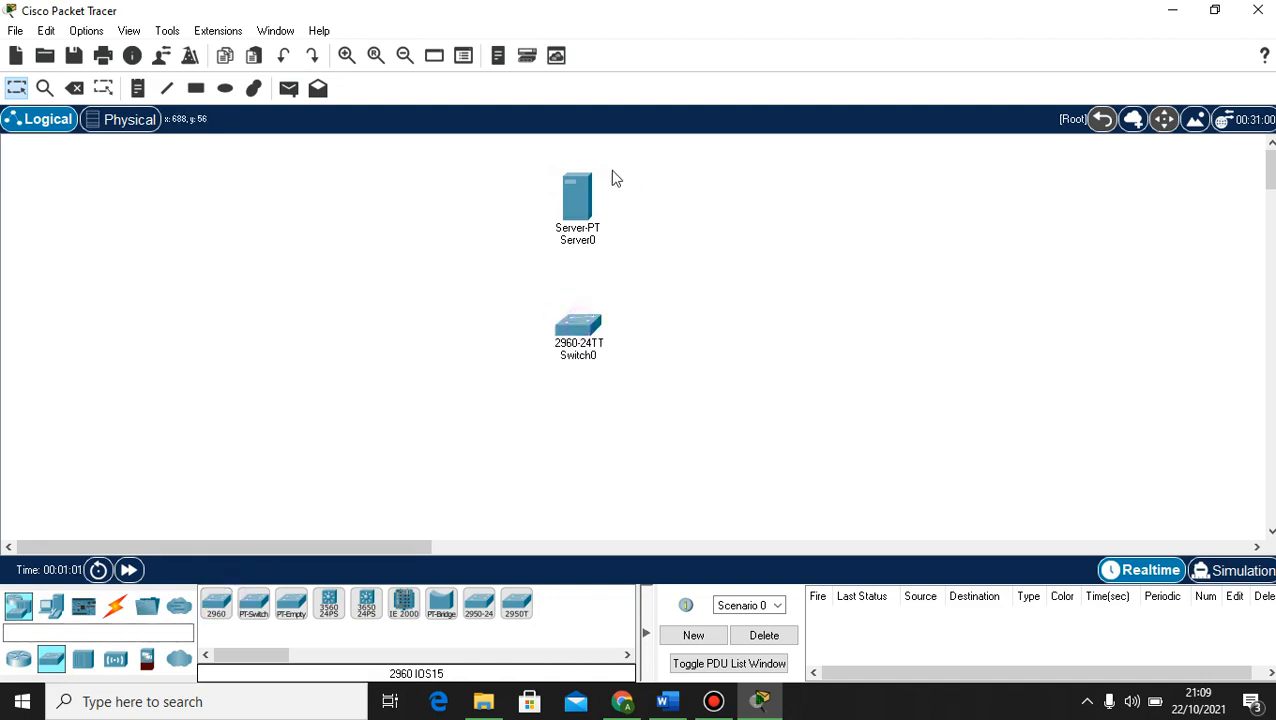
pyautogui.moveTo(573, 191); pyautogui.dragTo(559, 161)
pyautogui.moveTo(583, 326); pyautogui.dragTo(567, 317)
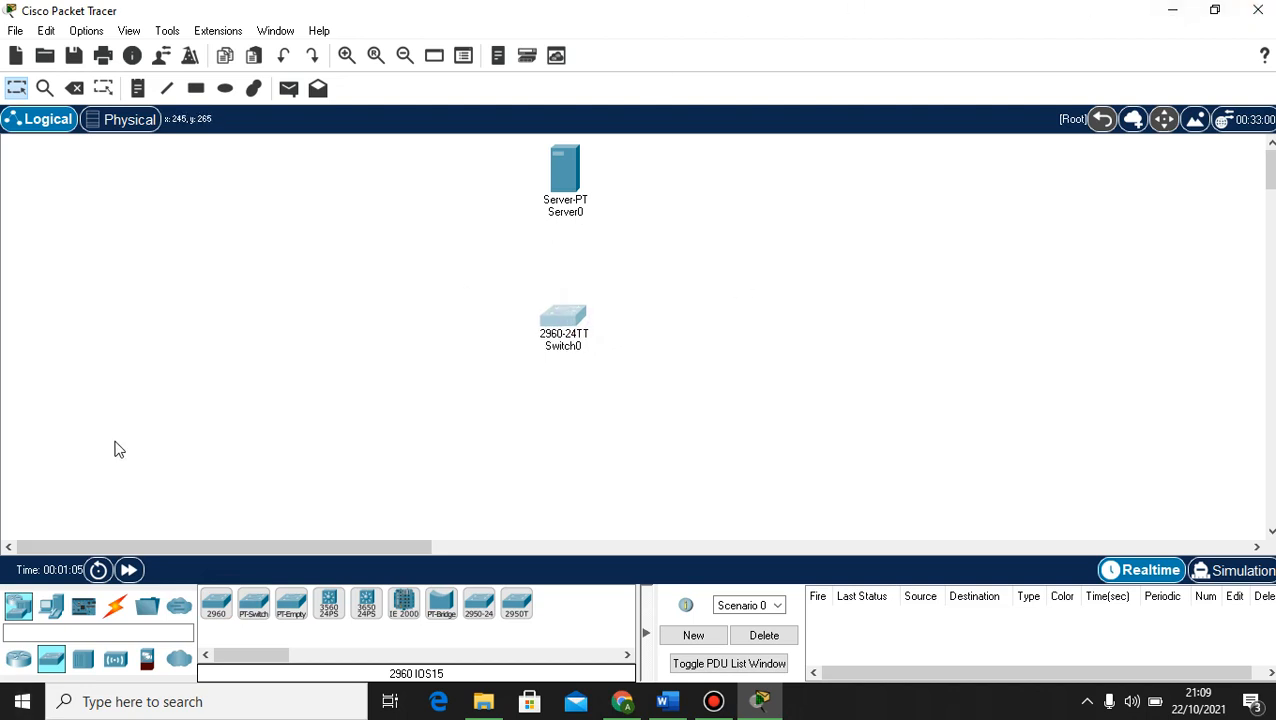
# - Place three PCs in an arc to the left of the switch, from beside the server down to below switch level
pyautogui.click(51, 606)
pyautogui.click(214, 604)
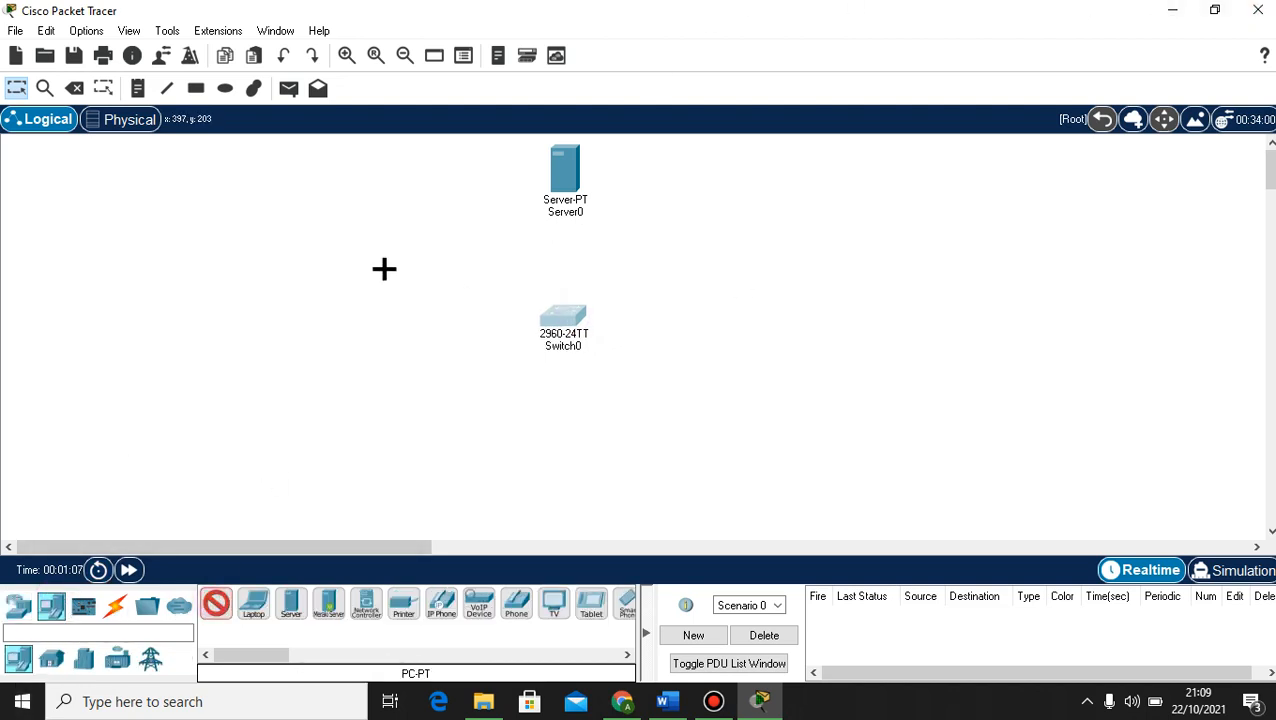
pyautogui.click(416, 224)
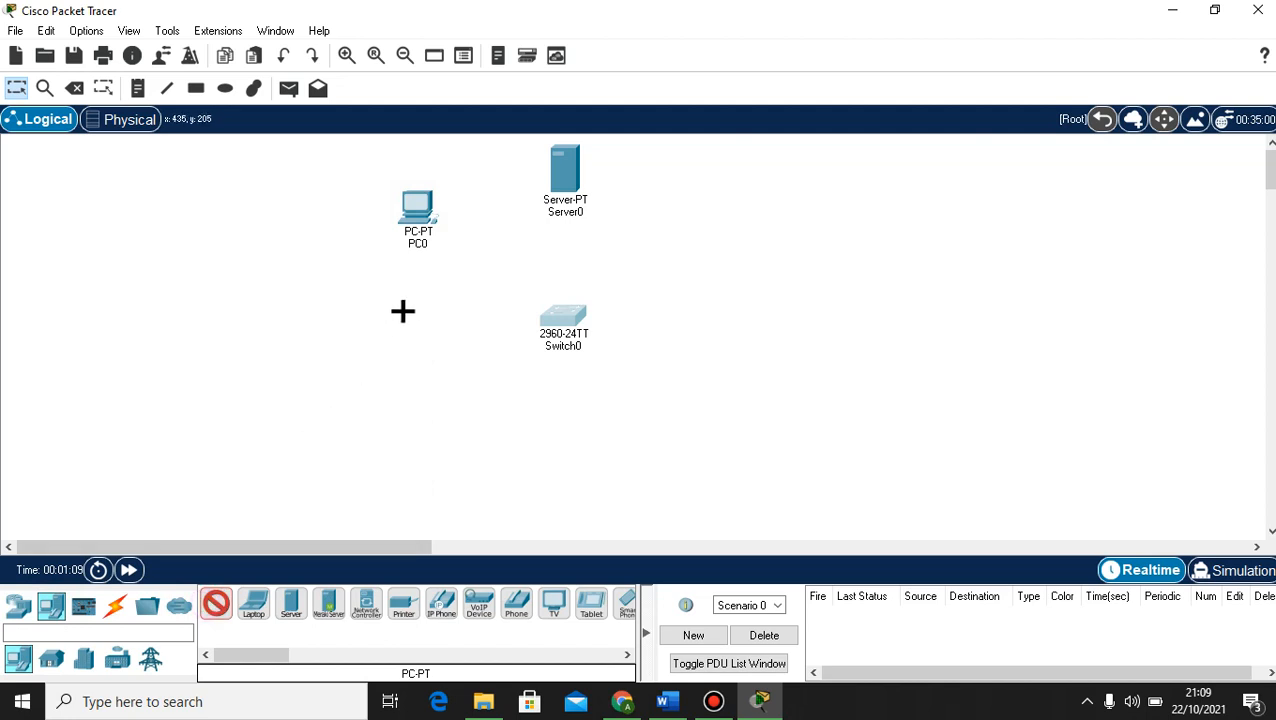
pyautogui.click(374, 321)
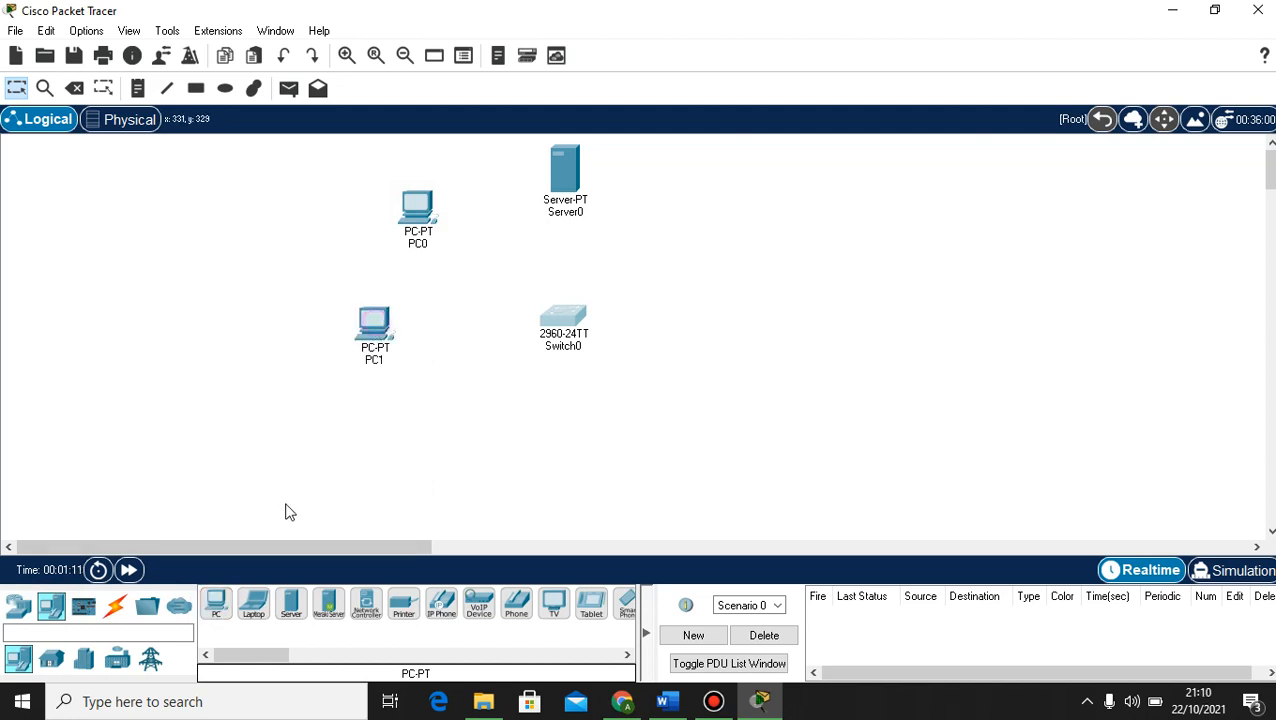
pyautogui.click(409, 440)
# - Place four more PCs, one directly below the switch and three in an arc up its right side
pyautogui.click(215, 604)
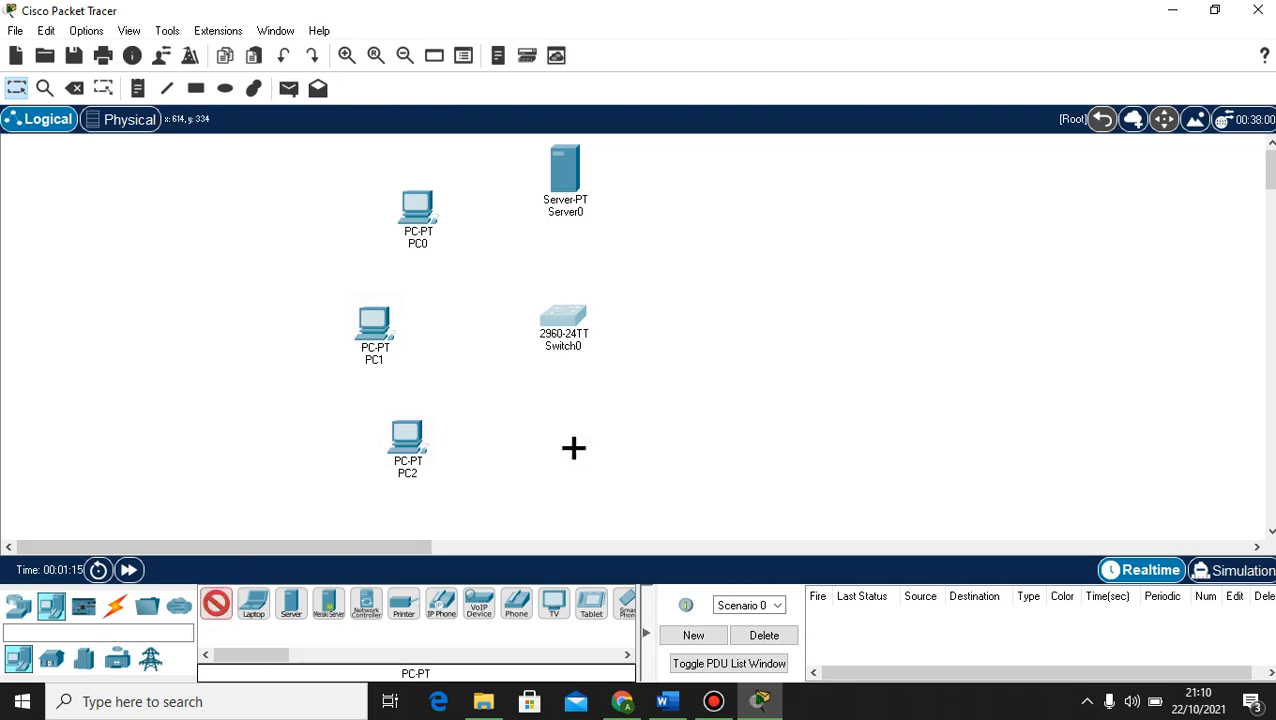
pyautogui.click(572, 447)
pyautogui.click(215, 604)
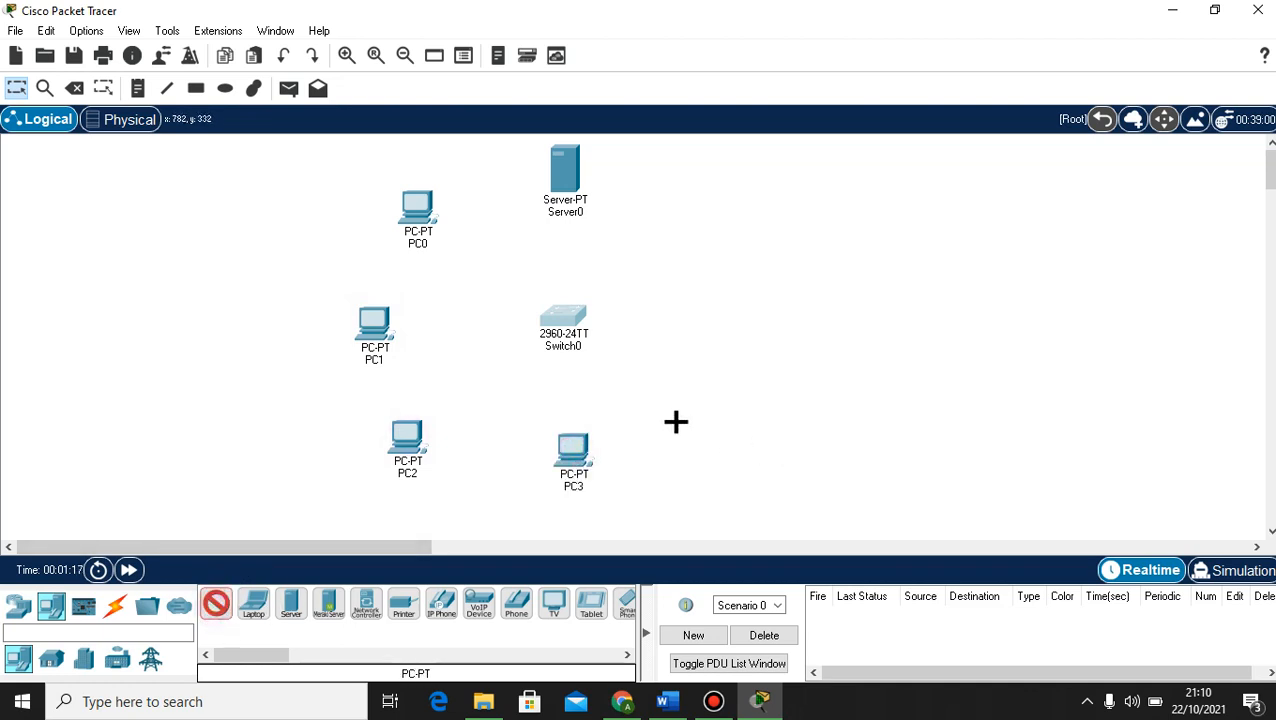
pyautogui.click(702, 435)
pyautogui.click(215, 604)
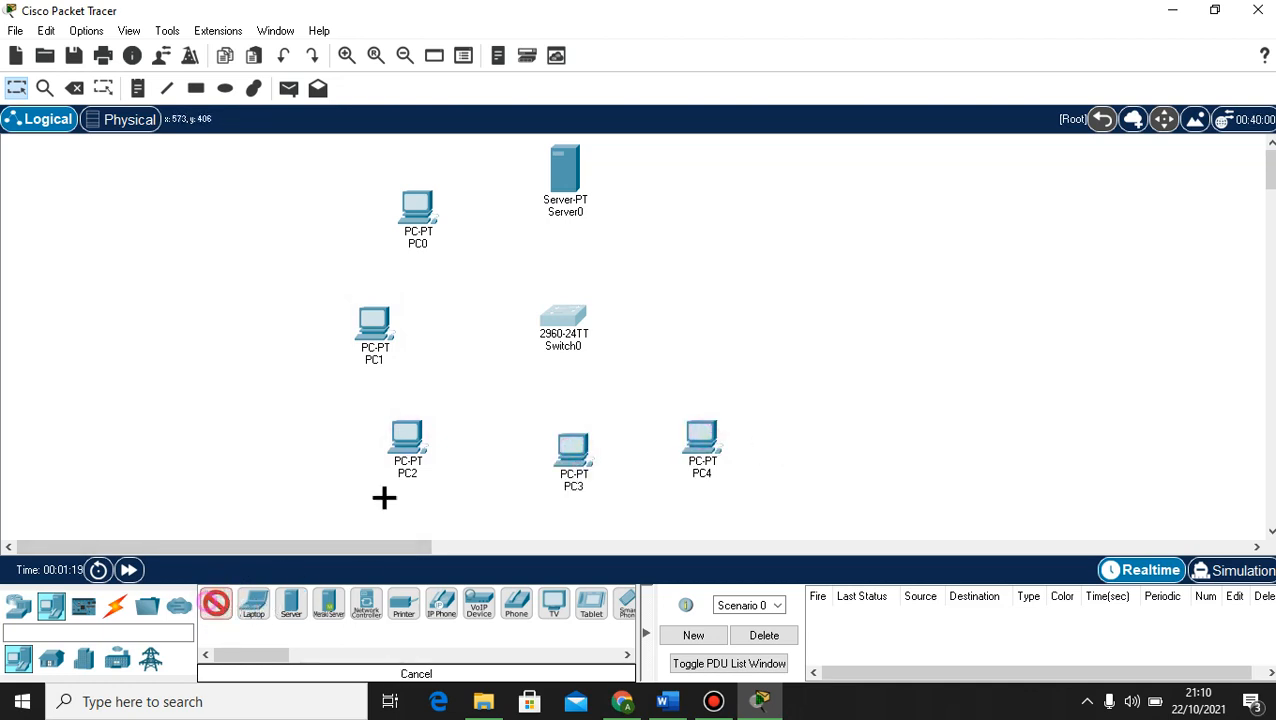
pyautogui.click(737, 318)
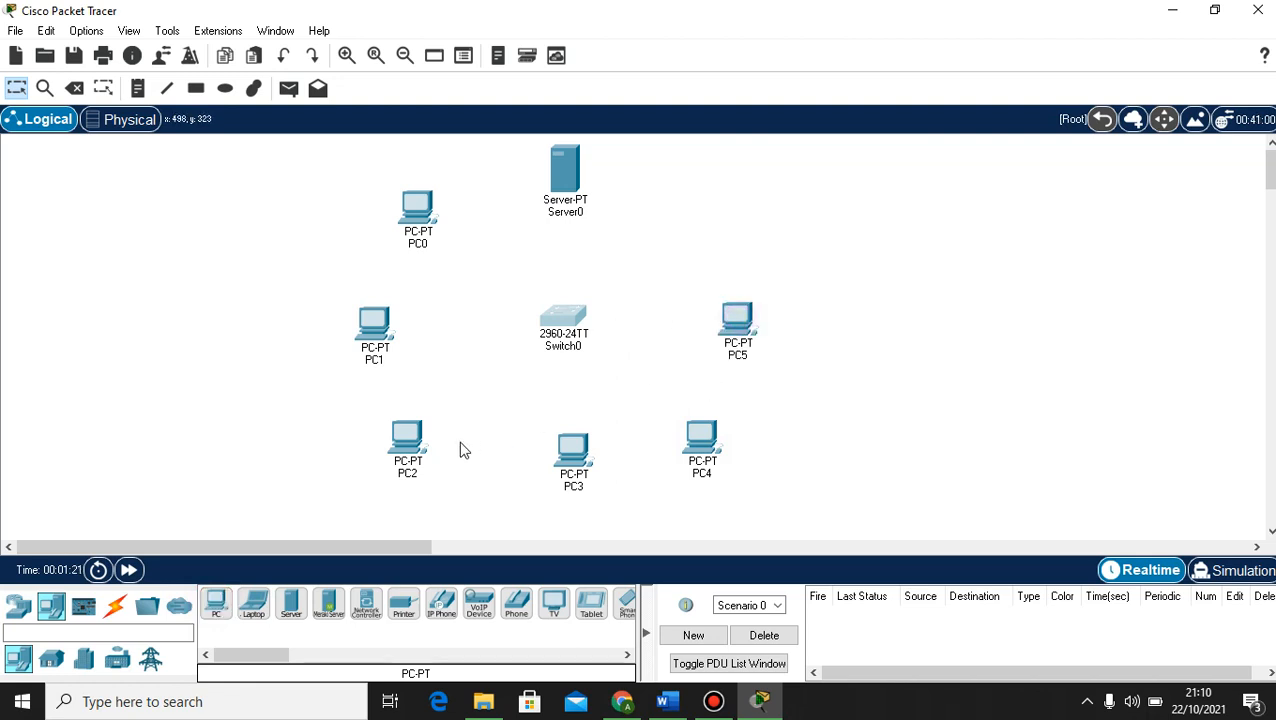
pyautogui.click(218, 604)
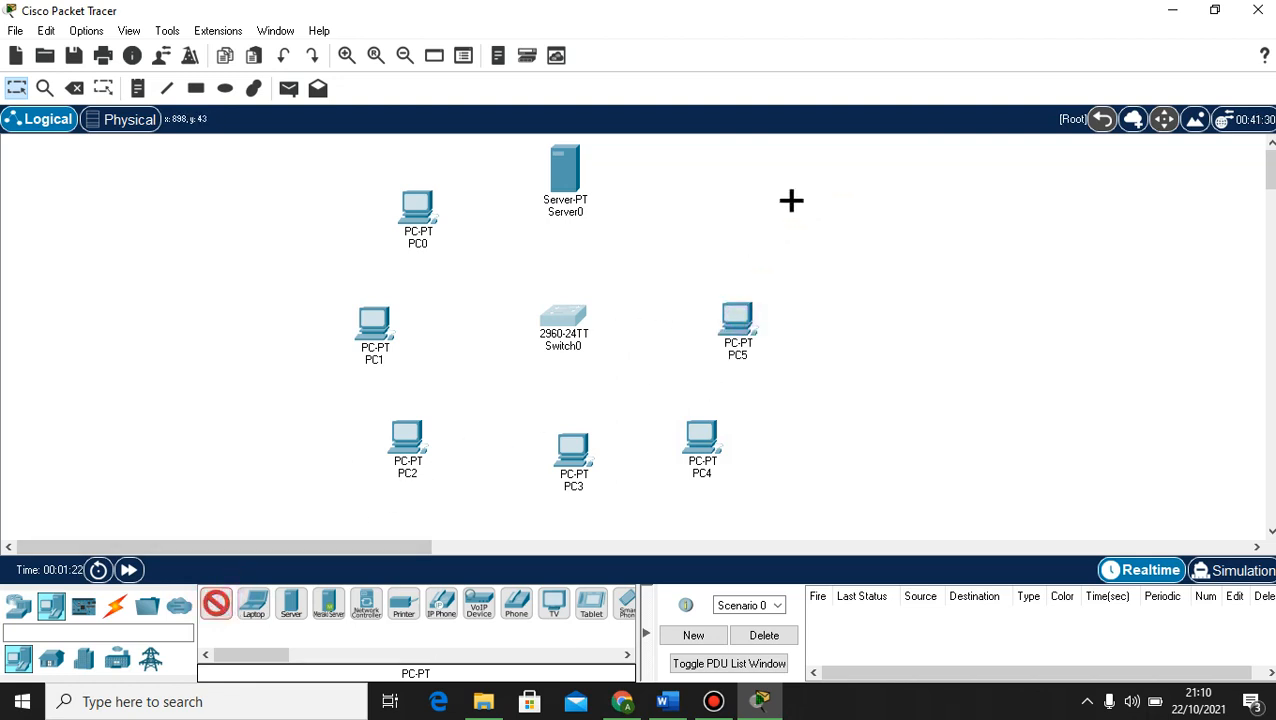
pyautogui.click(719, 206)
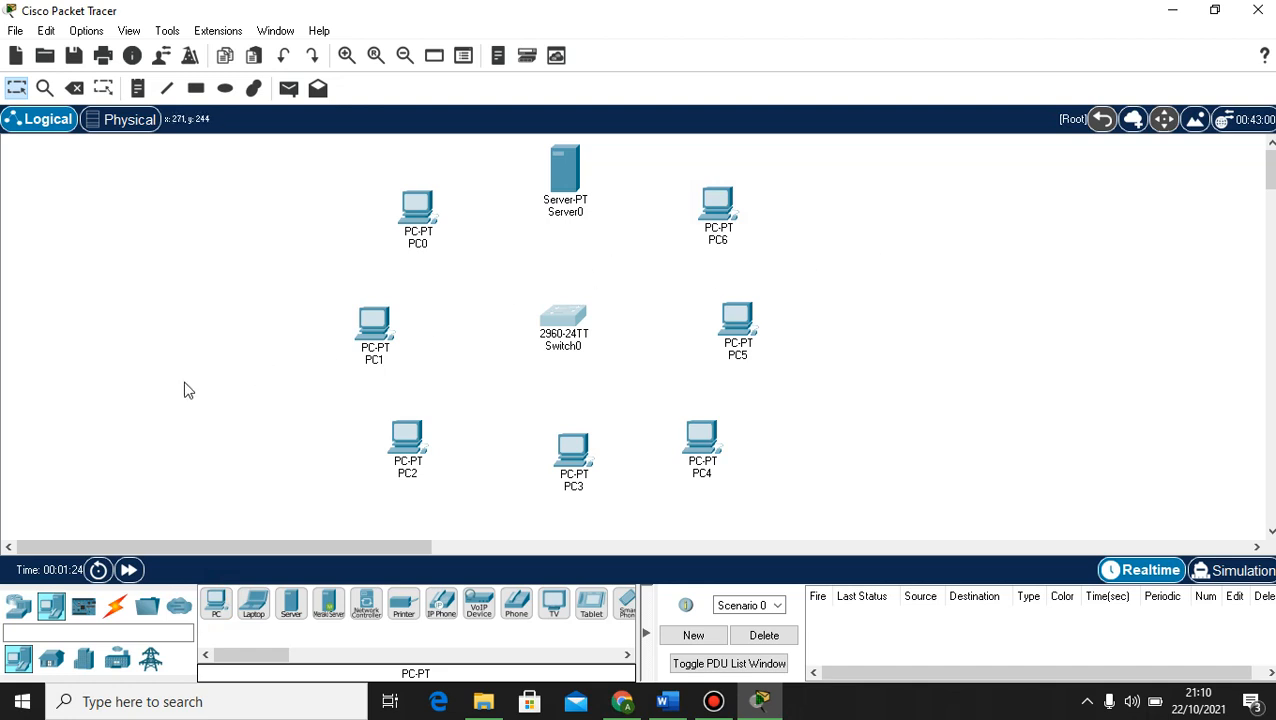
# - Connect the switch to the server's FastEthernet0 port with a Copper Straight-Through cable
pyautogui.click(115, 604)
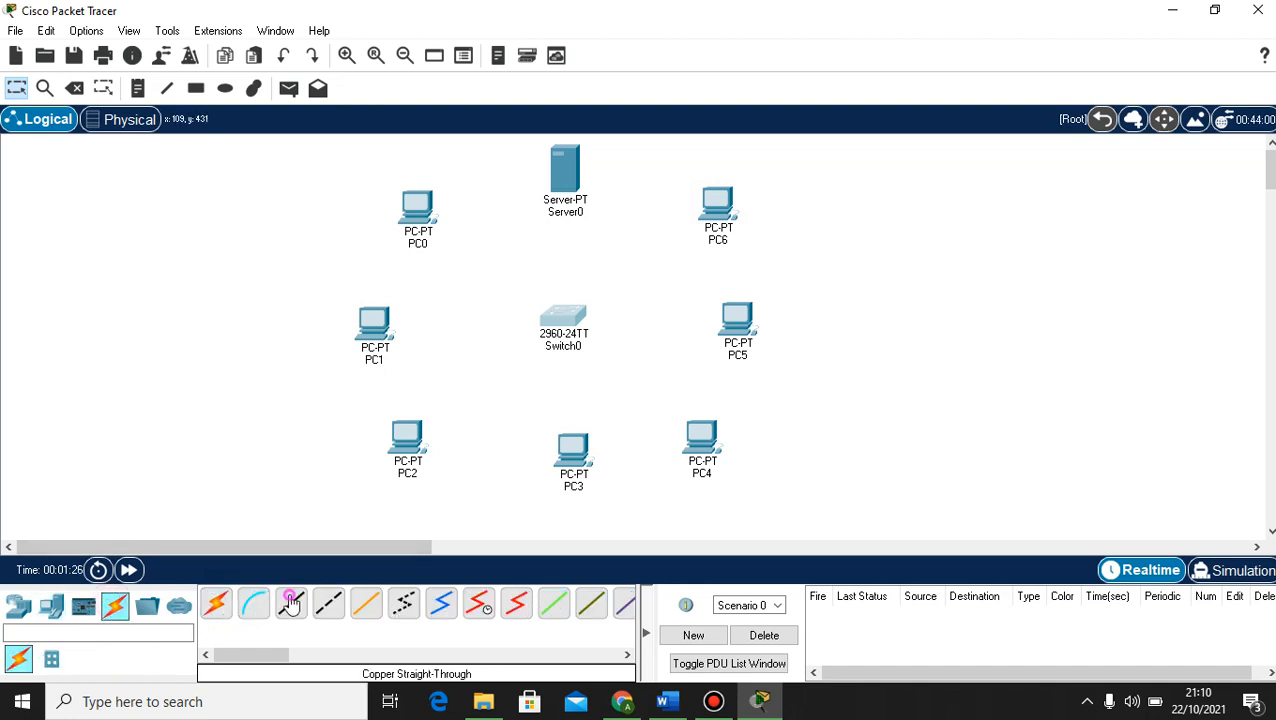
pyautogui.click(290, 604)
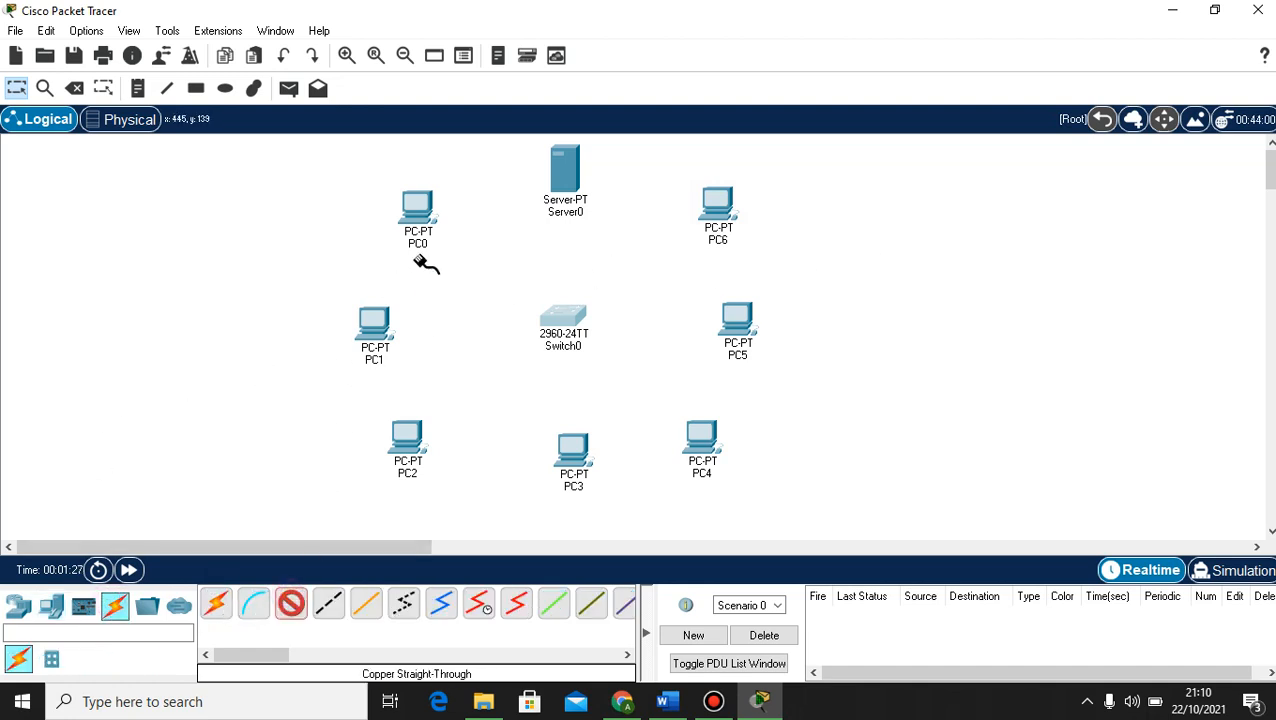
pyautogui.click(571, 345)
pyautogui.click(600, 191)
pyautogui.click(566, 172)
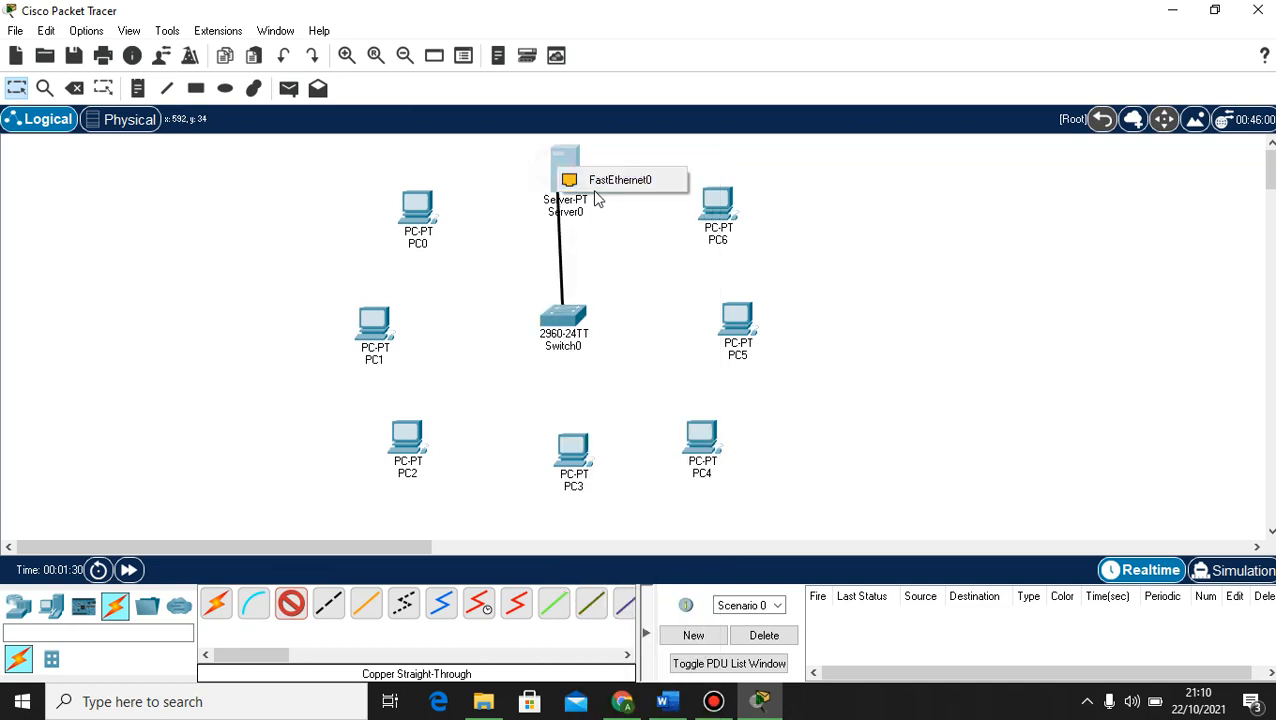
pyautogui.click(609, 177)
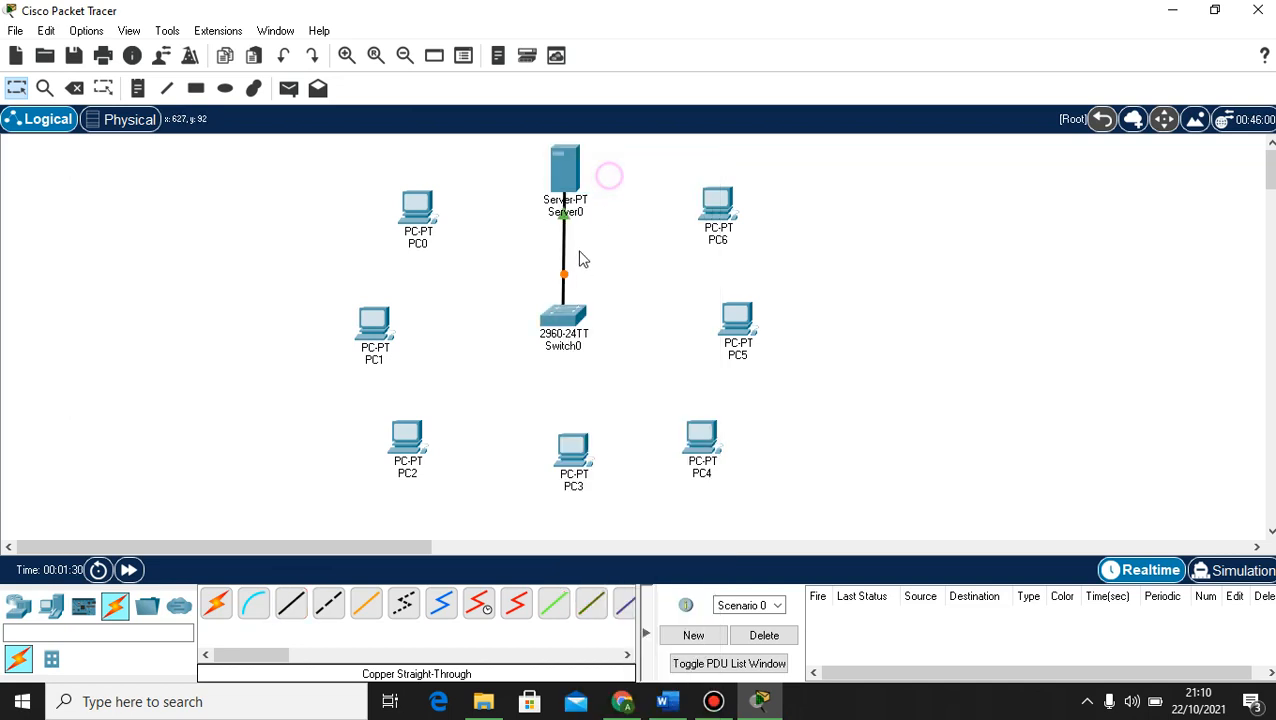
# - Connect the switch to PC0 with a Copper Straight-Through cable
pyautogui.click(290, 604)
pyautogui.click(560, 318)
pyautogui.click(636, 34)
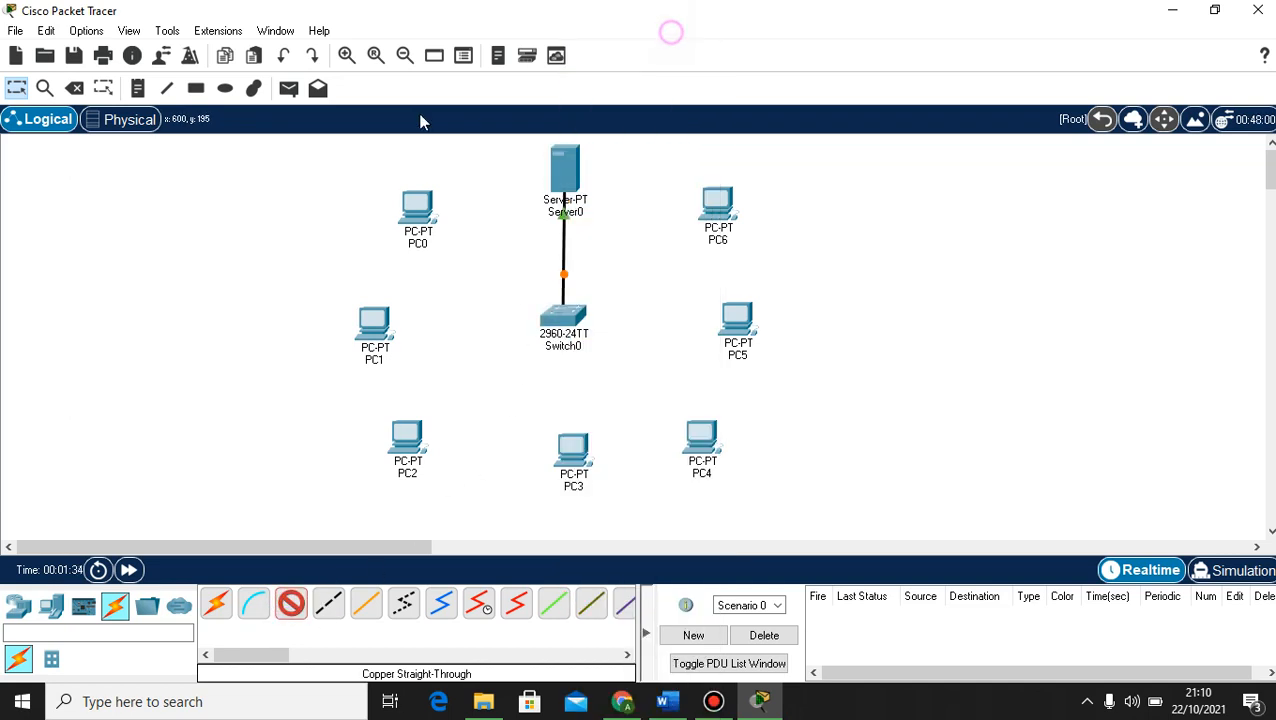
pyautogui.click(418, 206)
pyautogui.click(480, 286)
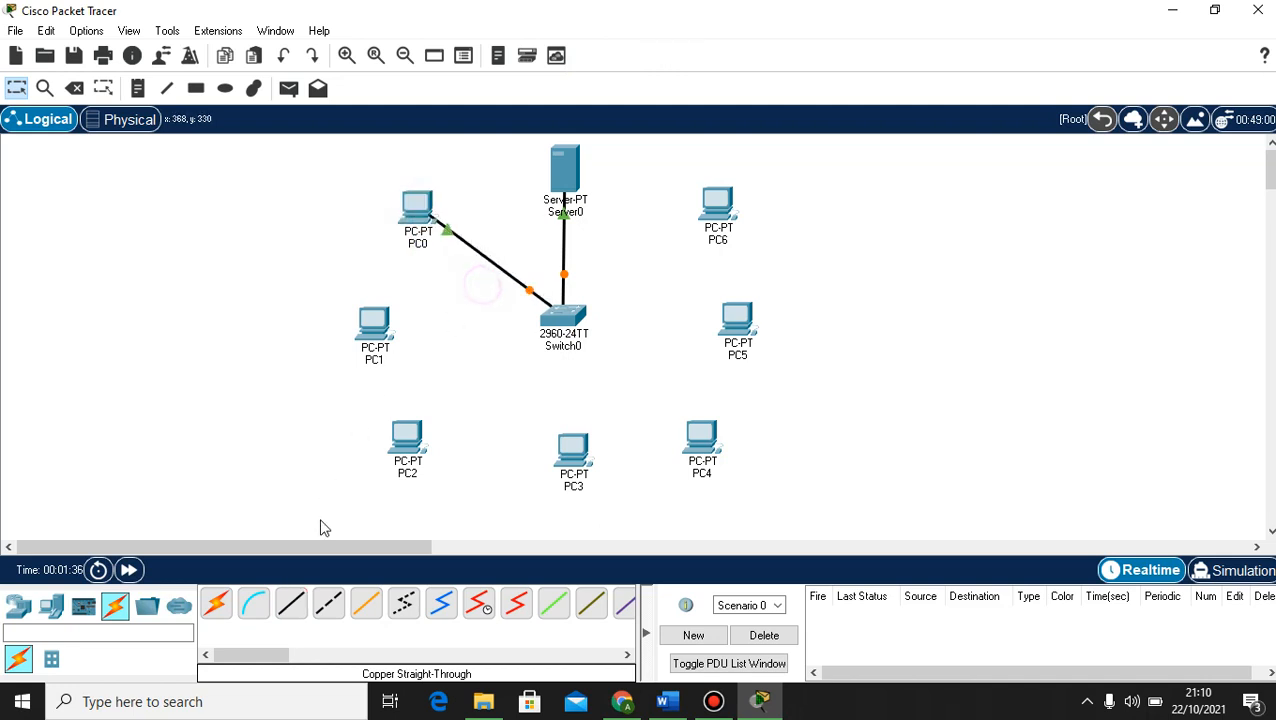
# - Connect switch port FastEthernet0/3 to PC1's FastEthernet0 with a Copper Straight-Through cable
pyautogui.click(290, 604)
pyautogui.click(563, 315)
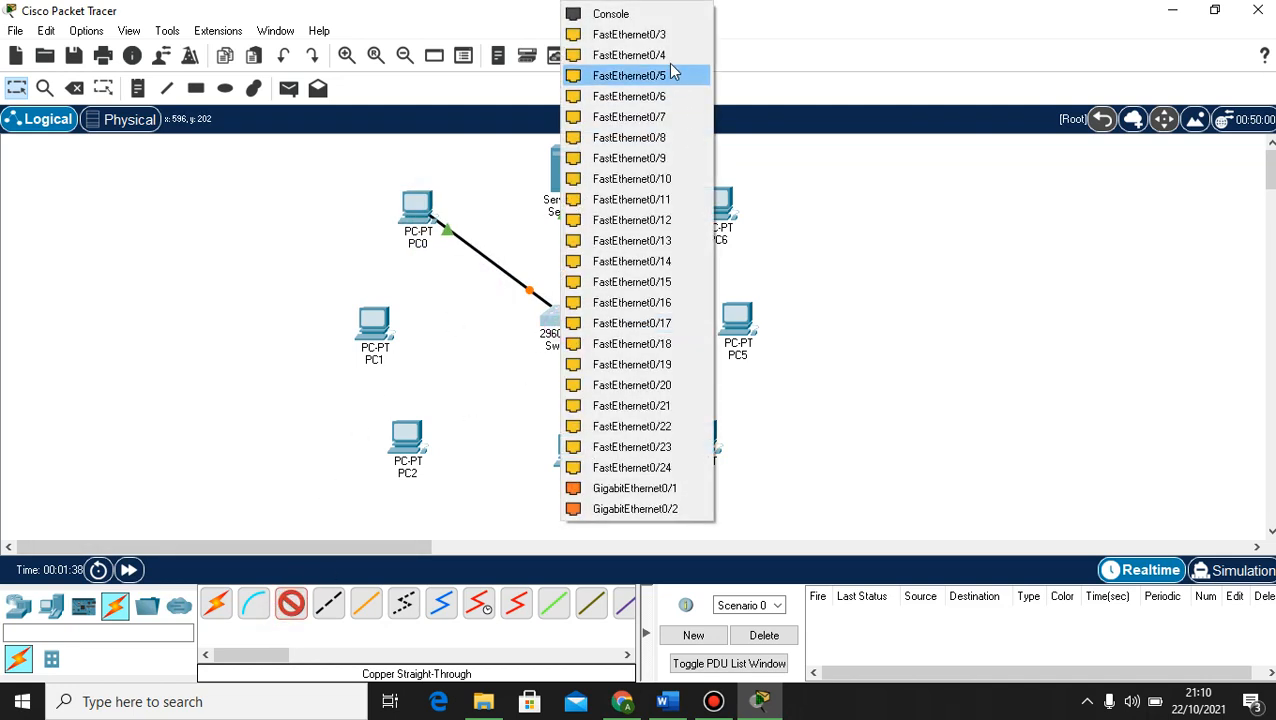
pyautogui.click(660, 34)
pyautogui.click(375, 320)
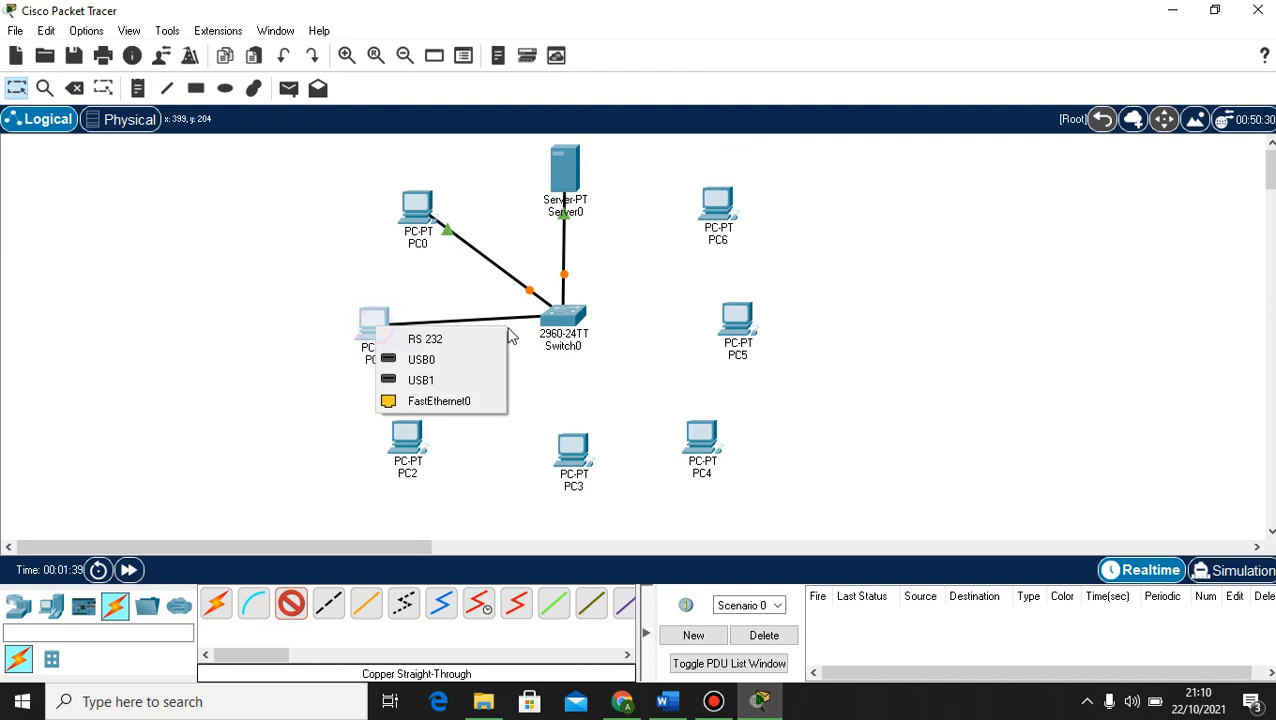
pyautogui.click(400, 399)
# - Connect switch port FastEthernet0/4 to PC2's FastEthernet0 with a Copper Straight-Through cable
pyautogui.click(290, 604)
pyautogui.click(570, 316)
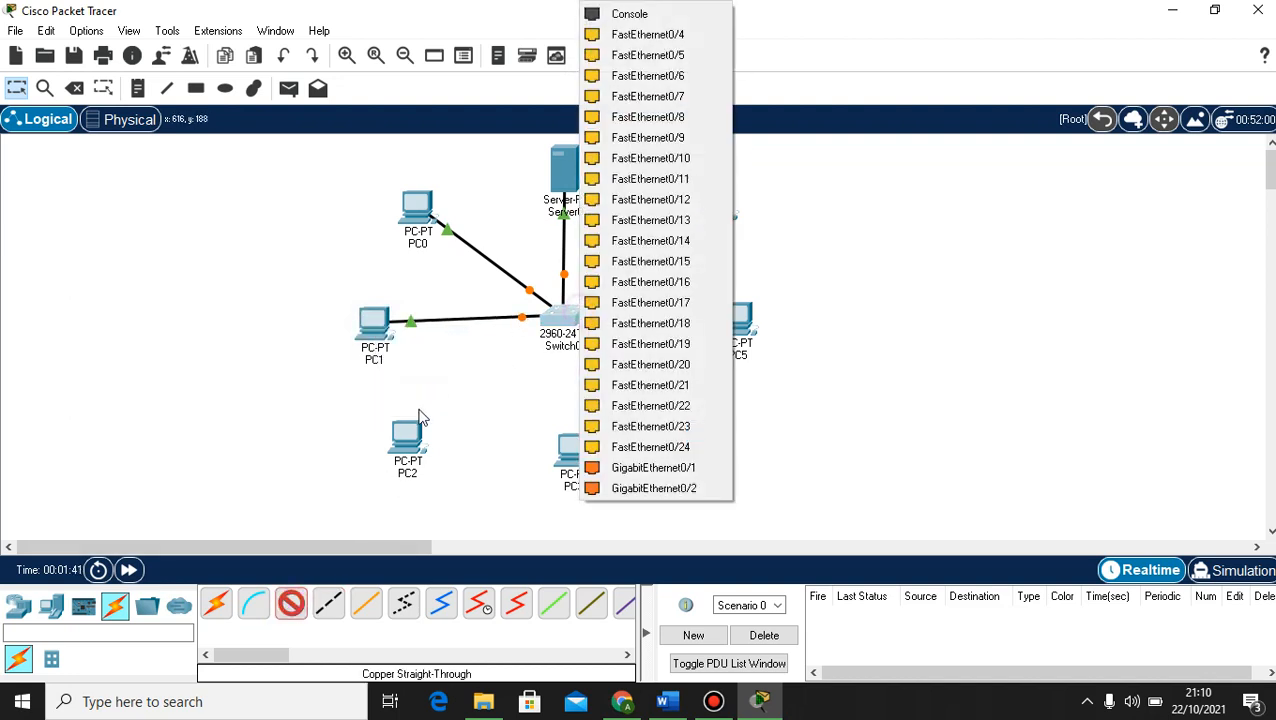
pyautogui.click(676, 45)
pyautogui.click(407, 445)
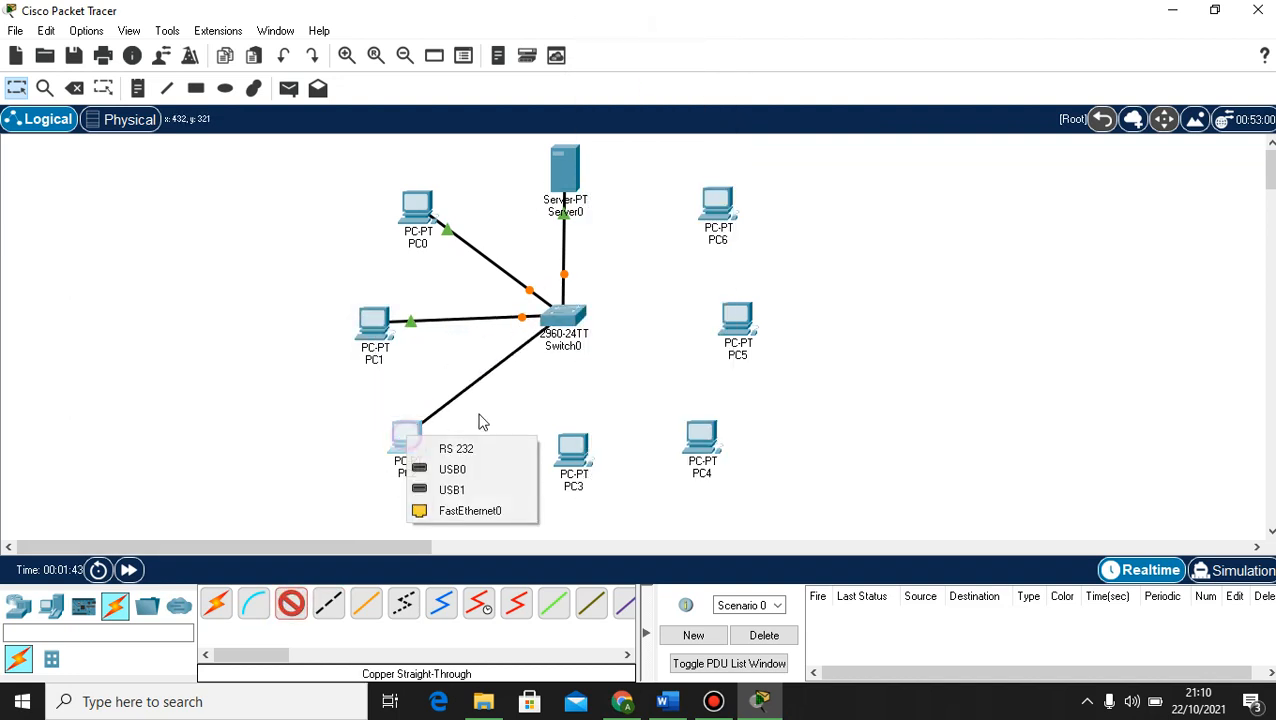
pyautogui.click(470, 512)
# - Connect switch port FastEthernet0/5 to PC3's FastEthernet0 with a Copper Straight-Through cable
pyautogui.click(291, 604)
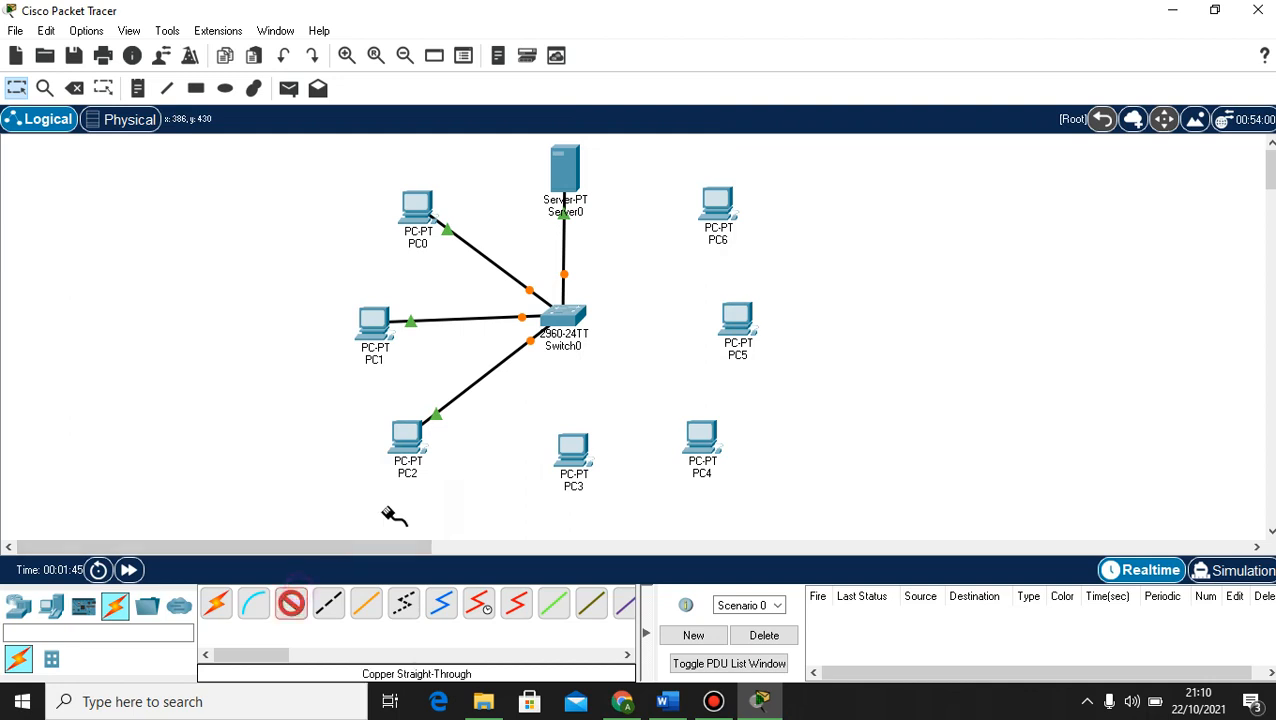
pyautogui.click(566, 328)
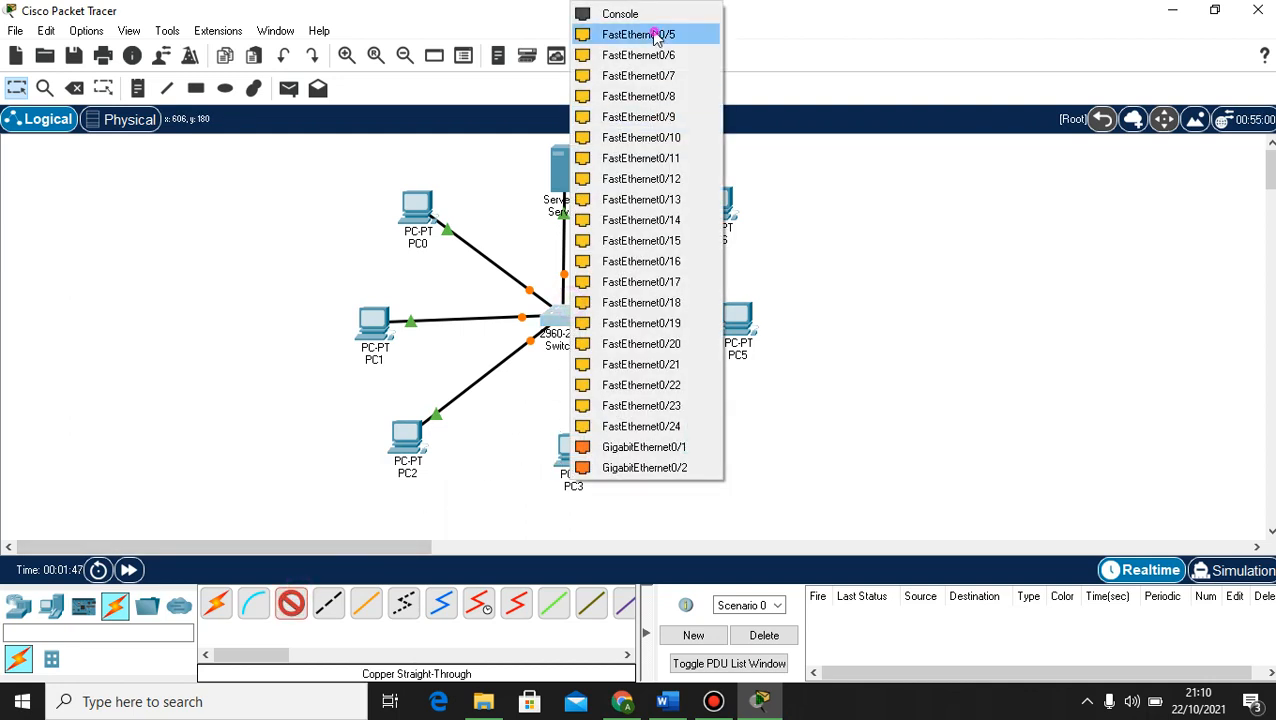
pyautogui.click(659, 37)
pyautogui.click(570, 448)
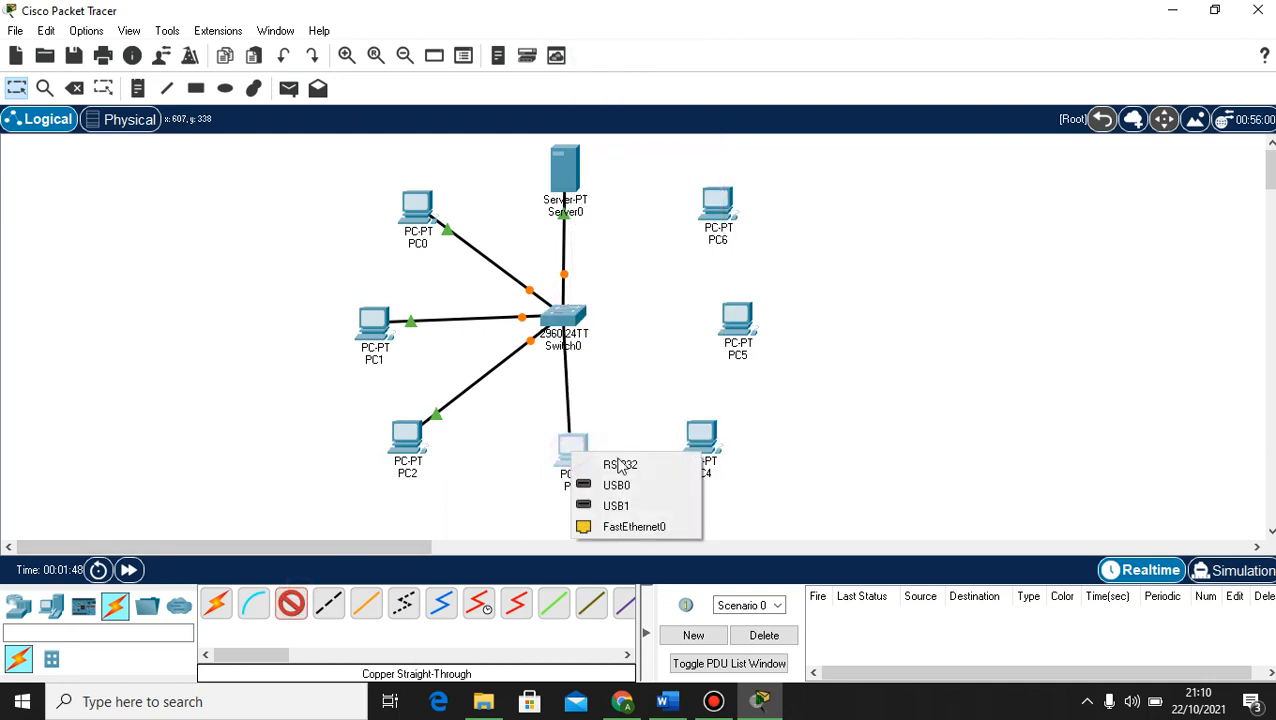
pyautogui.click(612, 527)
# - Connect switch port FastEthernet0/6 to PC4 with a Copper Straight-Through cable
pyautogui.click(291, 604)
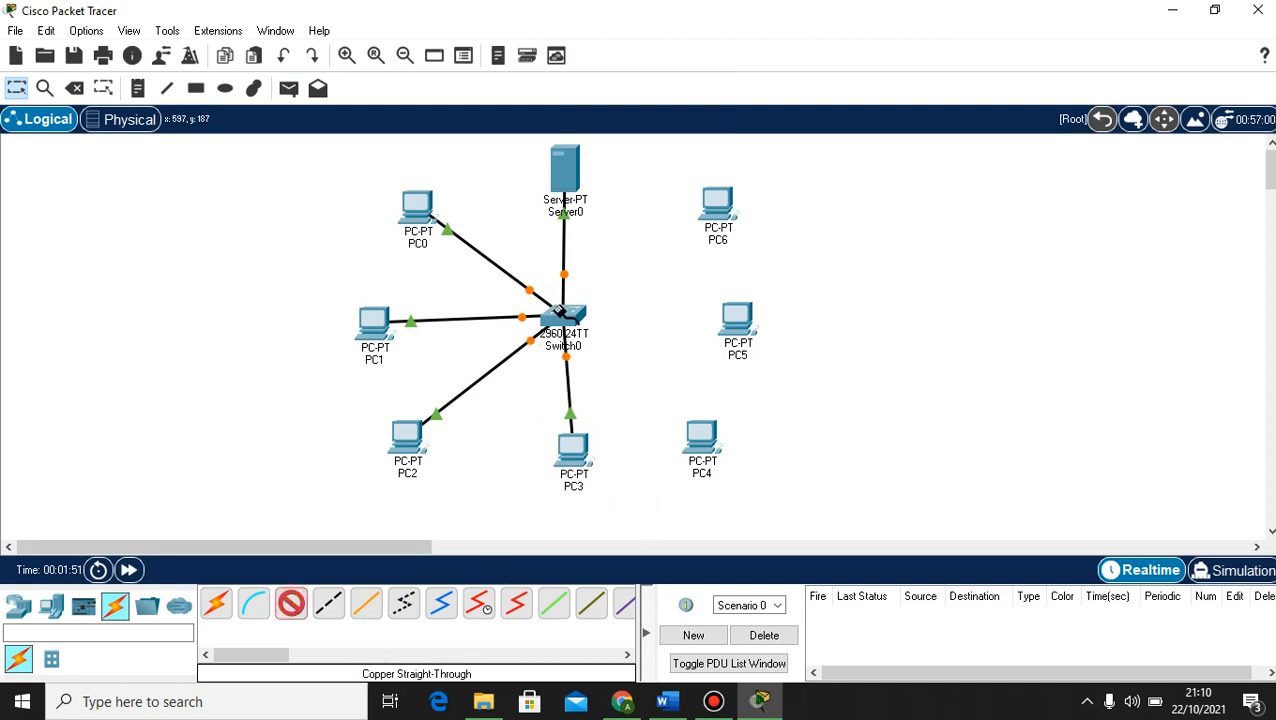
pyautogui.click(563, 318)
pyautogui.click(655, 36)
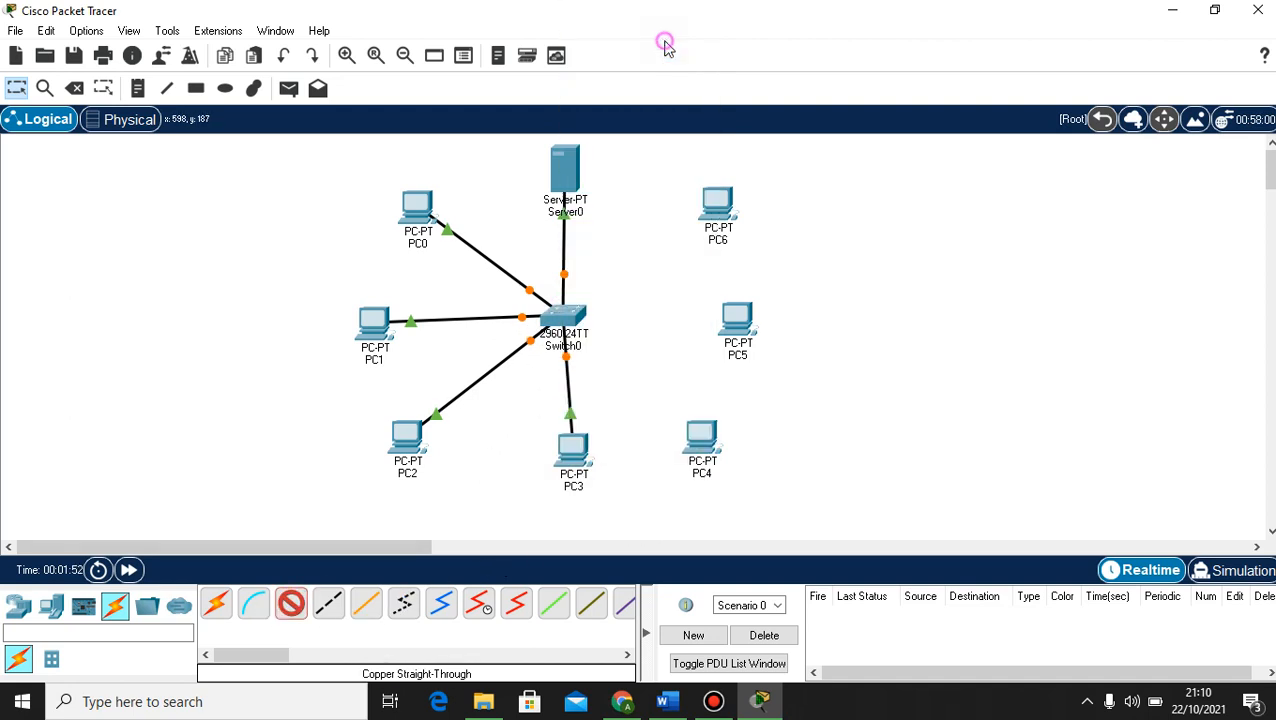
pyautogui.click(704, 444)
pyautogui.click(765, 518)
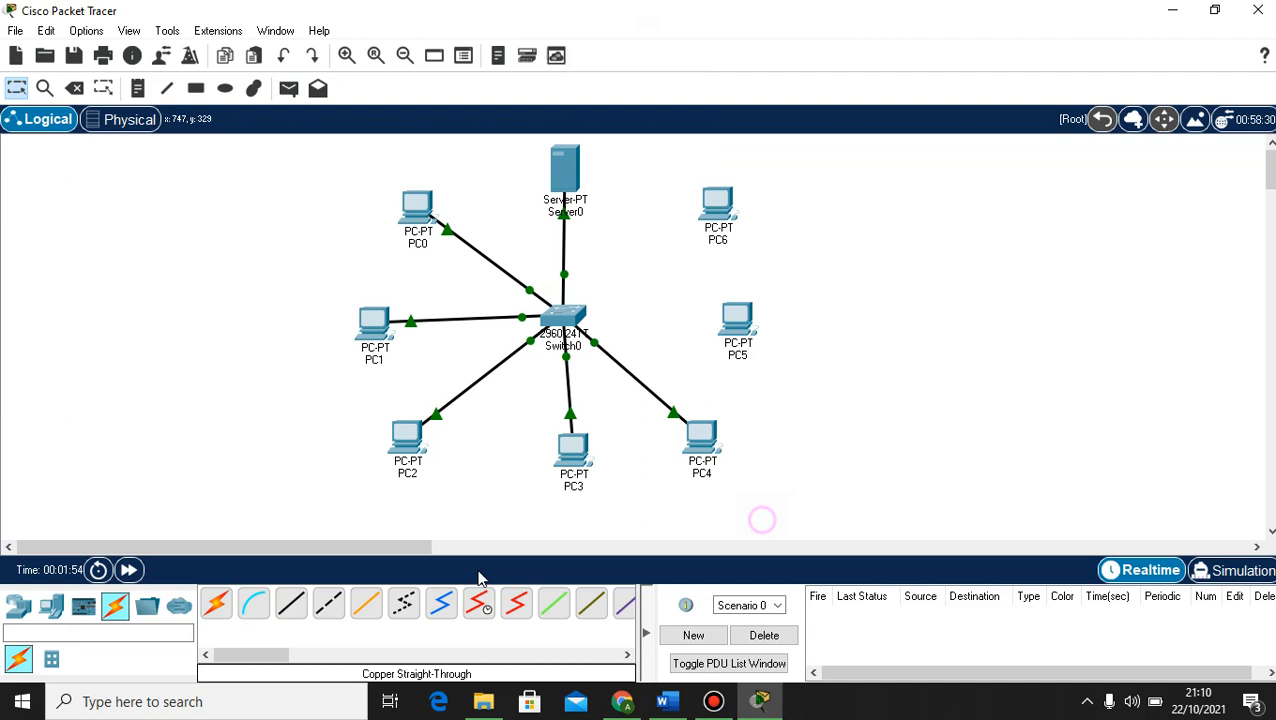
# - Connect switch port FastEthernet0/7 to PC5's FastEthernet0 with a Copper Straight-Through cable
pyautogui.click(291, 604)
pyautogui.click(557, 320)
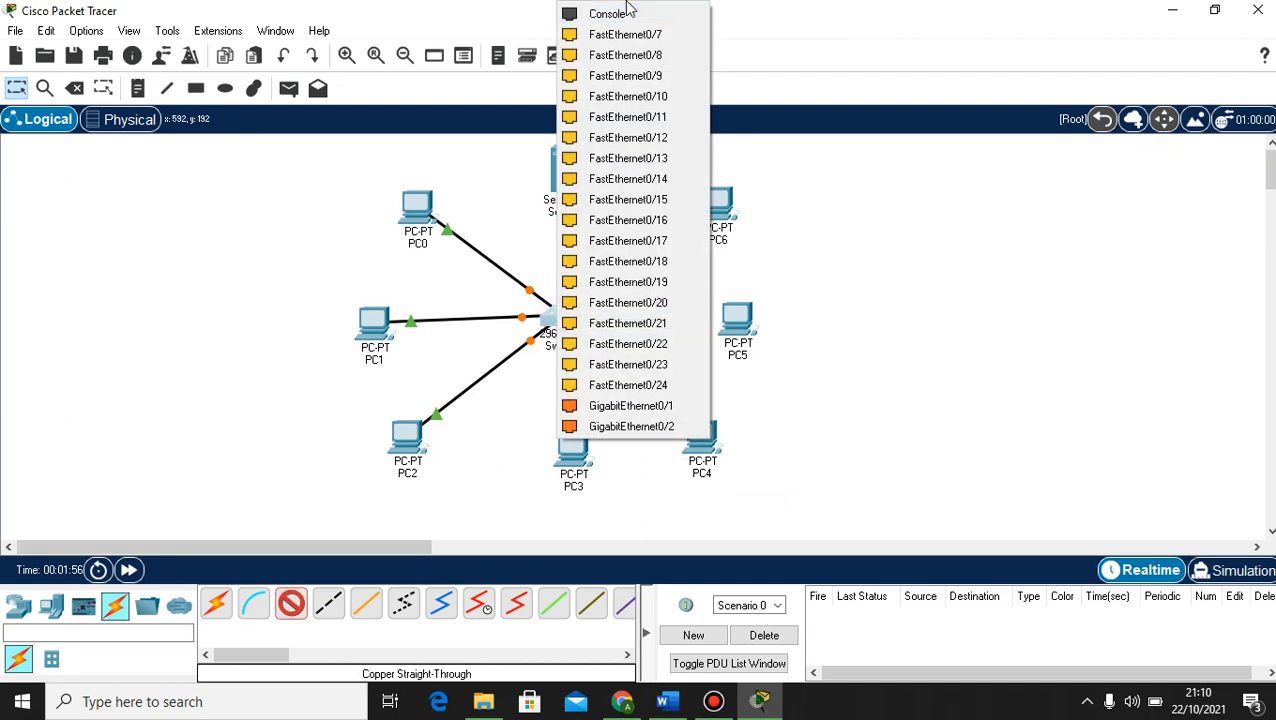
pyautogui.click(636, 29)
pyautogui.click(736, 321)
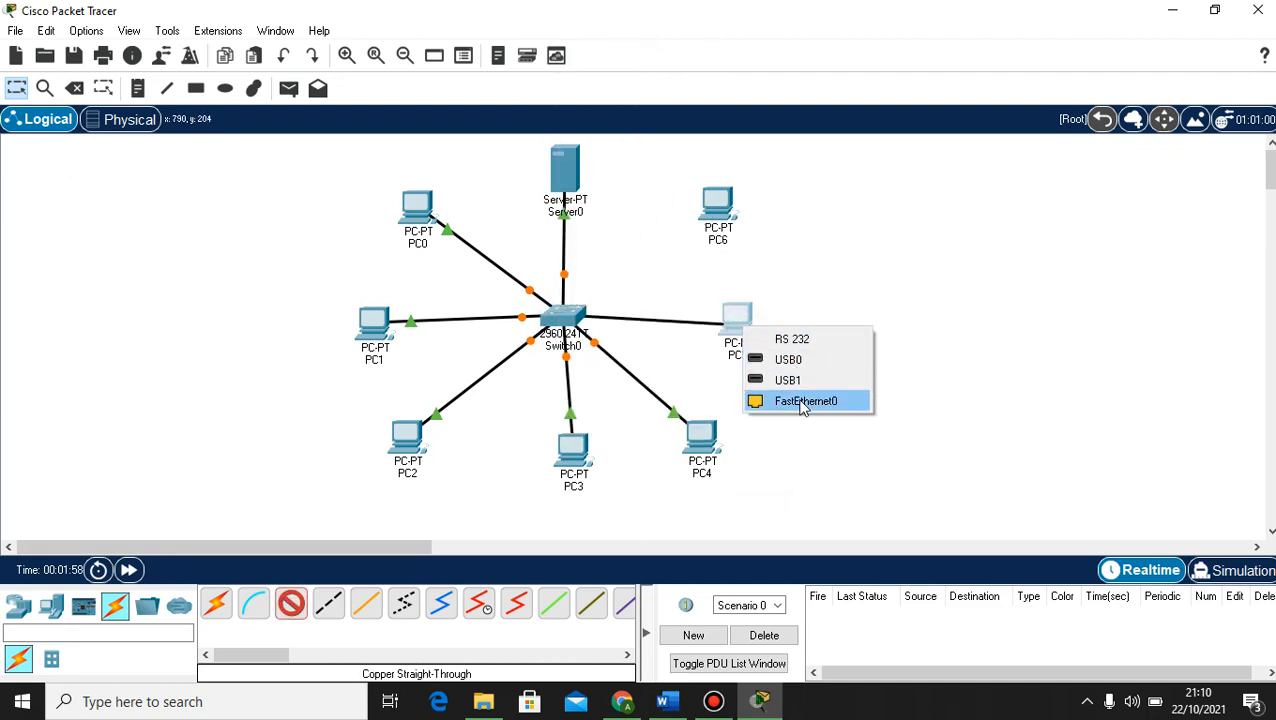
pyautogui.click(802, 401)
# - Try to connect the switch to PC6's FastEthernet0 with a Copper Straight-Through cable
pyautogui.click(291, 604)
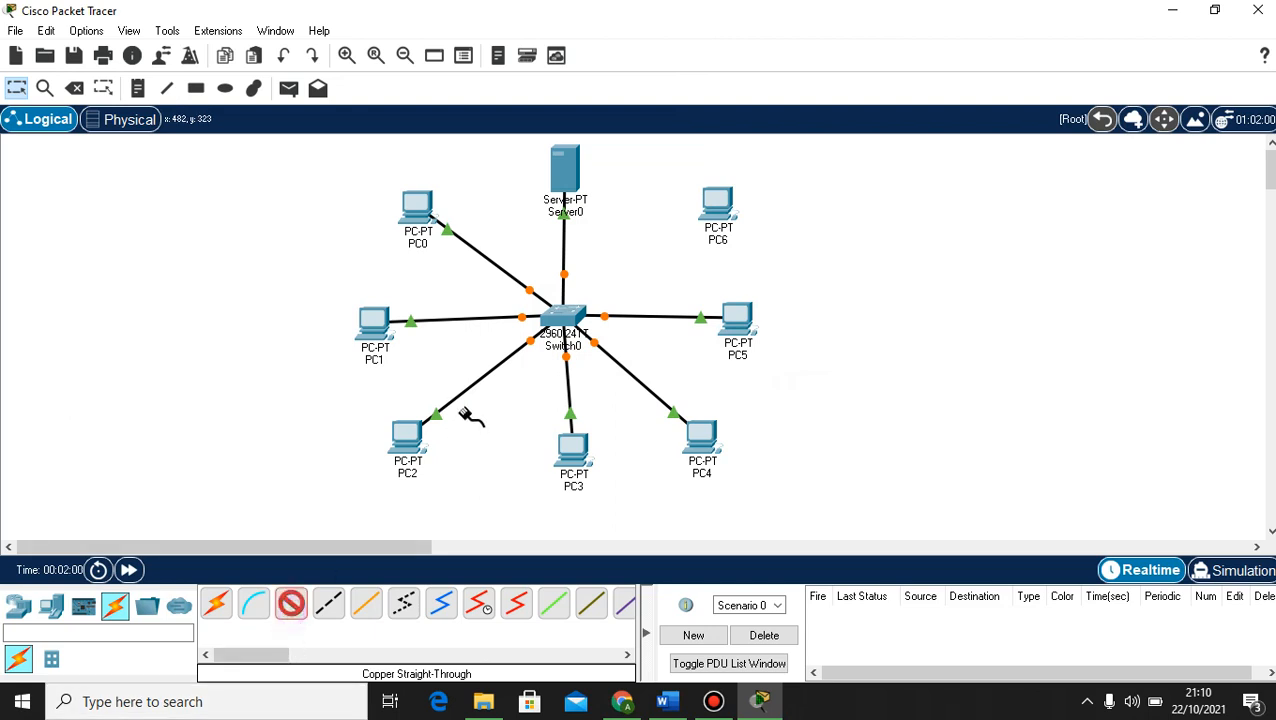
pyautogui.click(558, 313)
pyautogui.click(655, 29)
pyautogui.click(568, 316)
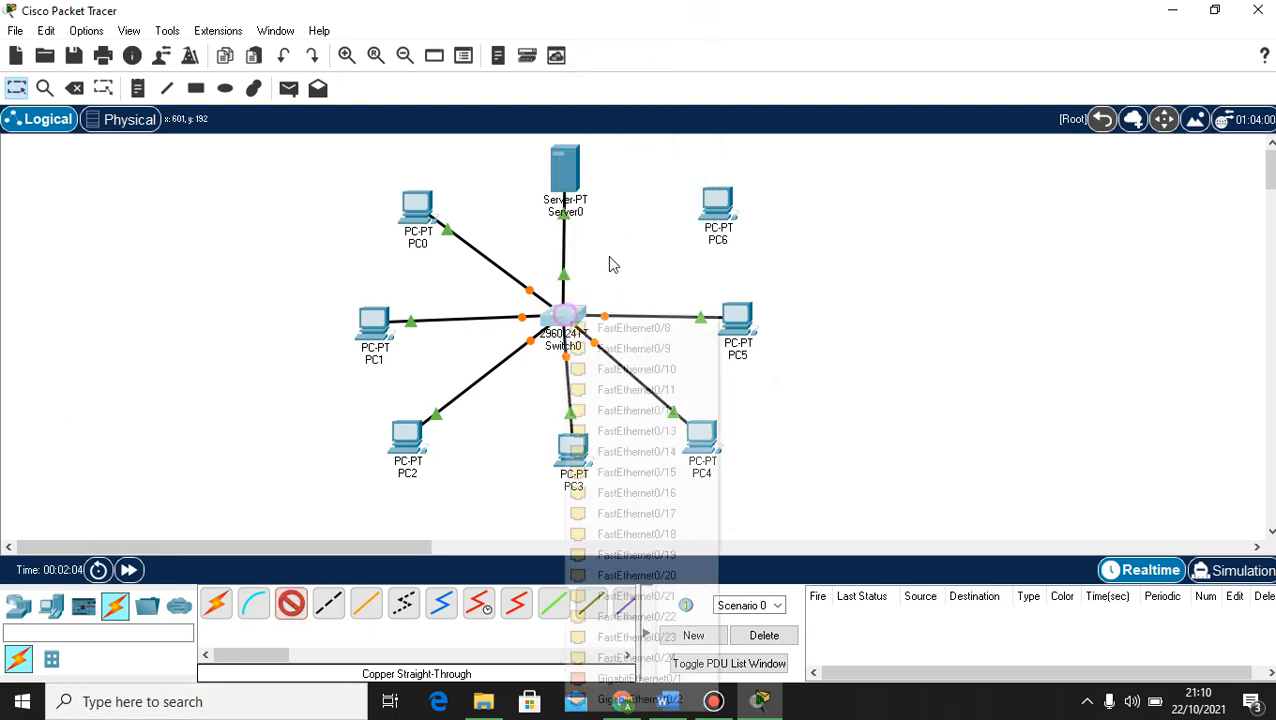
pyautogui.click(649, 322)
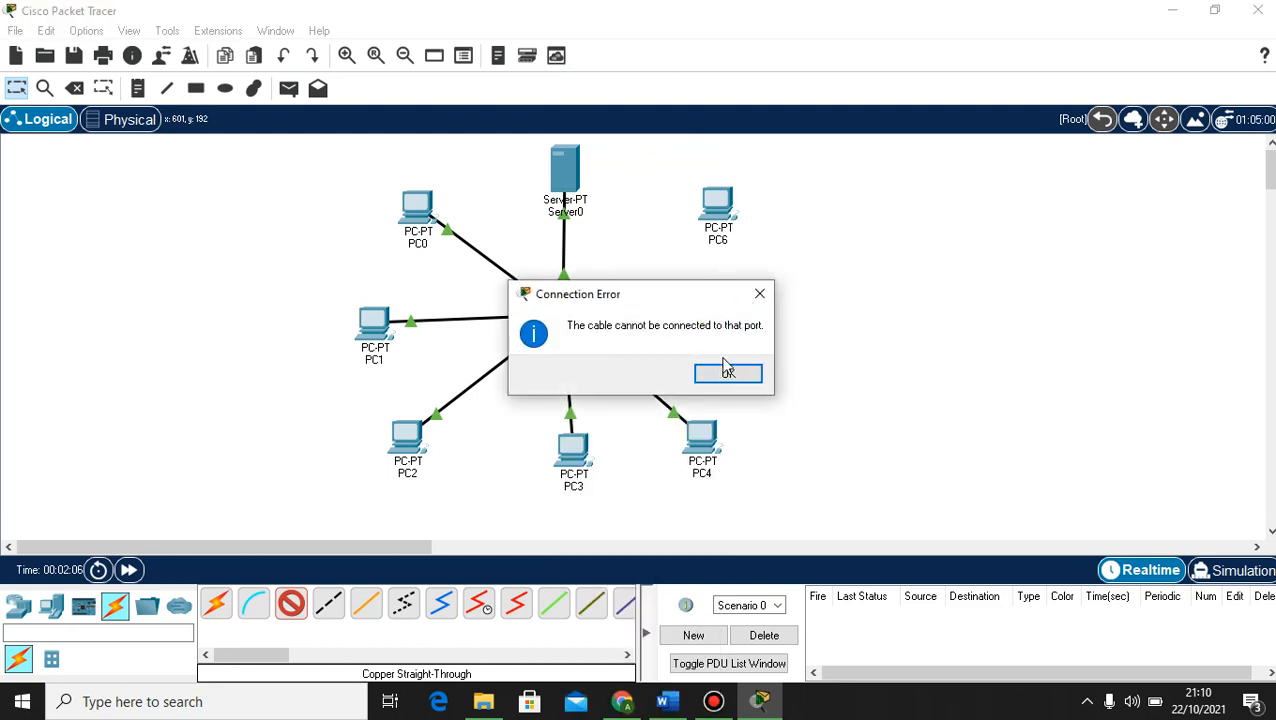
pyautogui.click(727, 370)
pyautogui.click(564, 312)
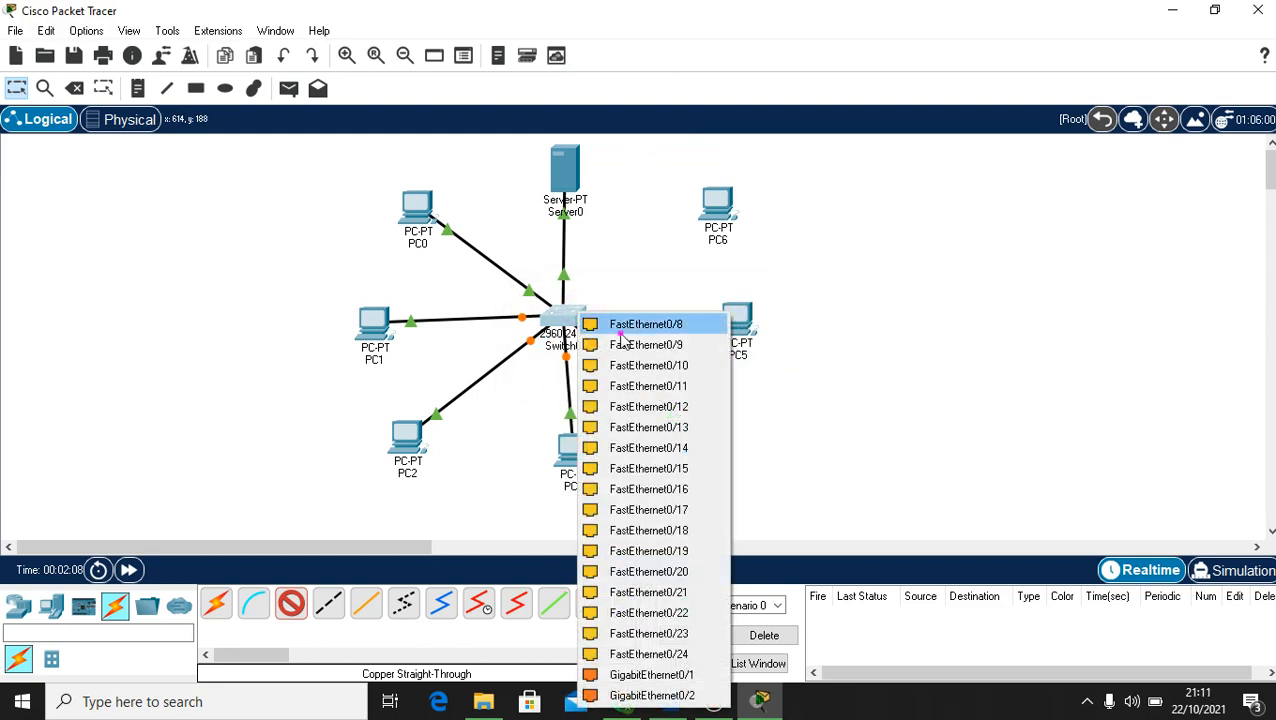
pyautogui.click(621, 334)
pyautogui.click(728, 376)
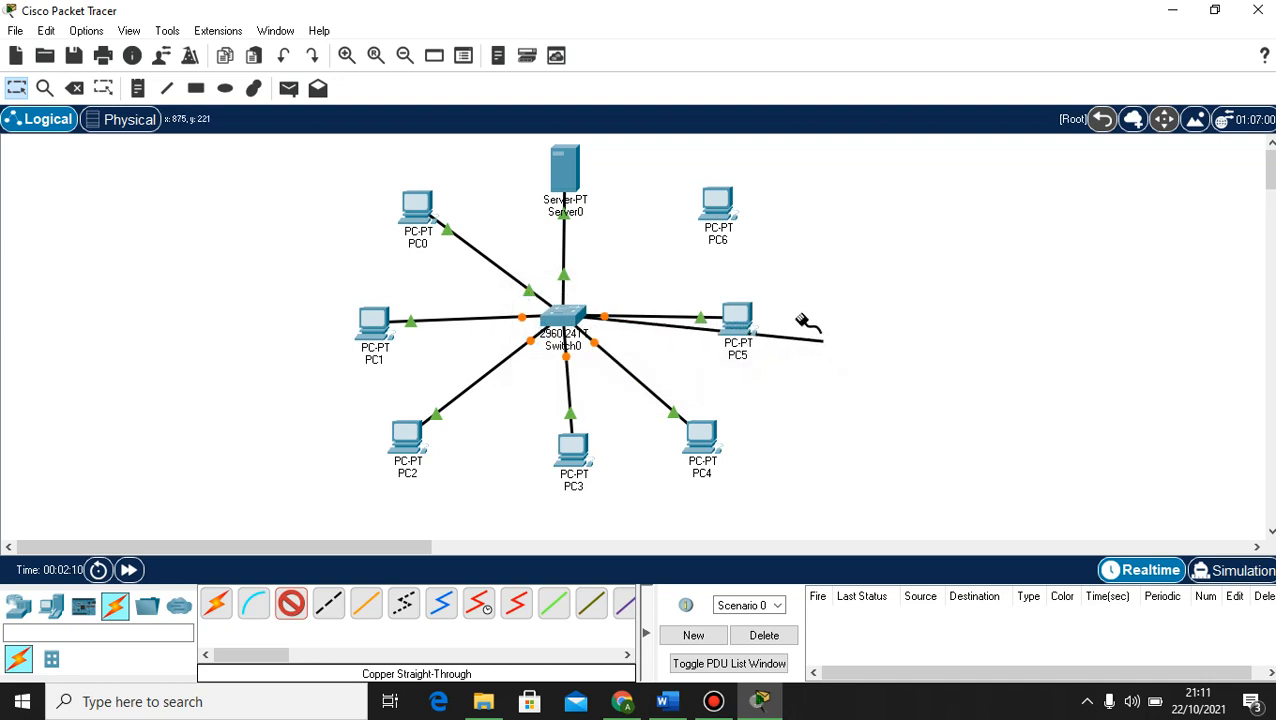
pyautogui.click(729, 224)
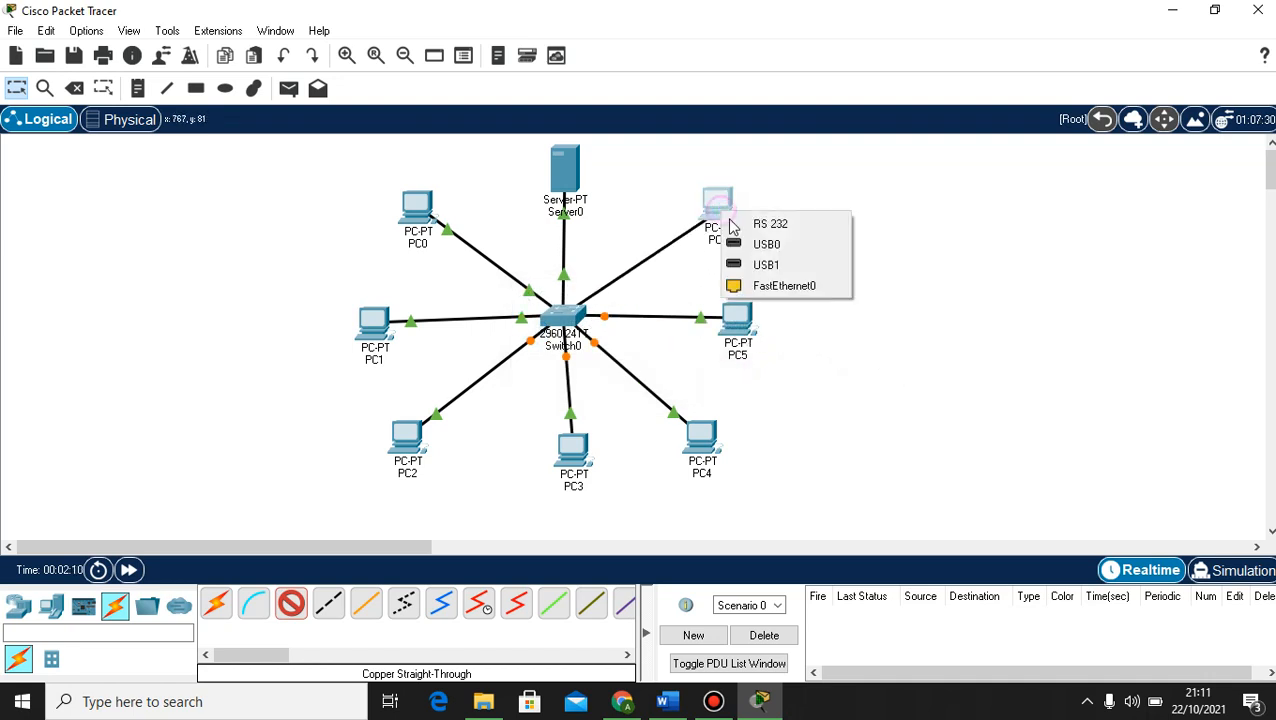
pyautogui.click(797, 290)
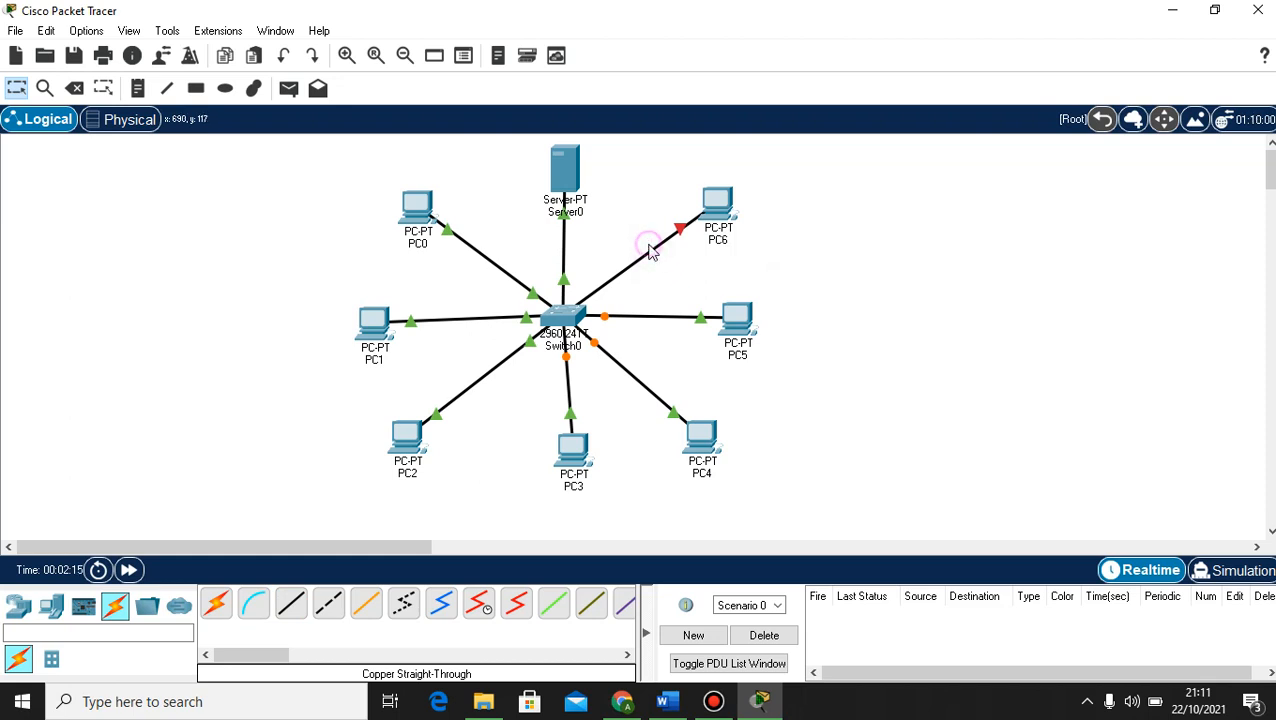
# - Delete the cable between Switch0 and PC6 and return to selection mode
pyautogui.click(74, 88)
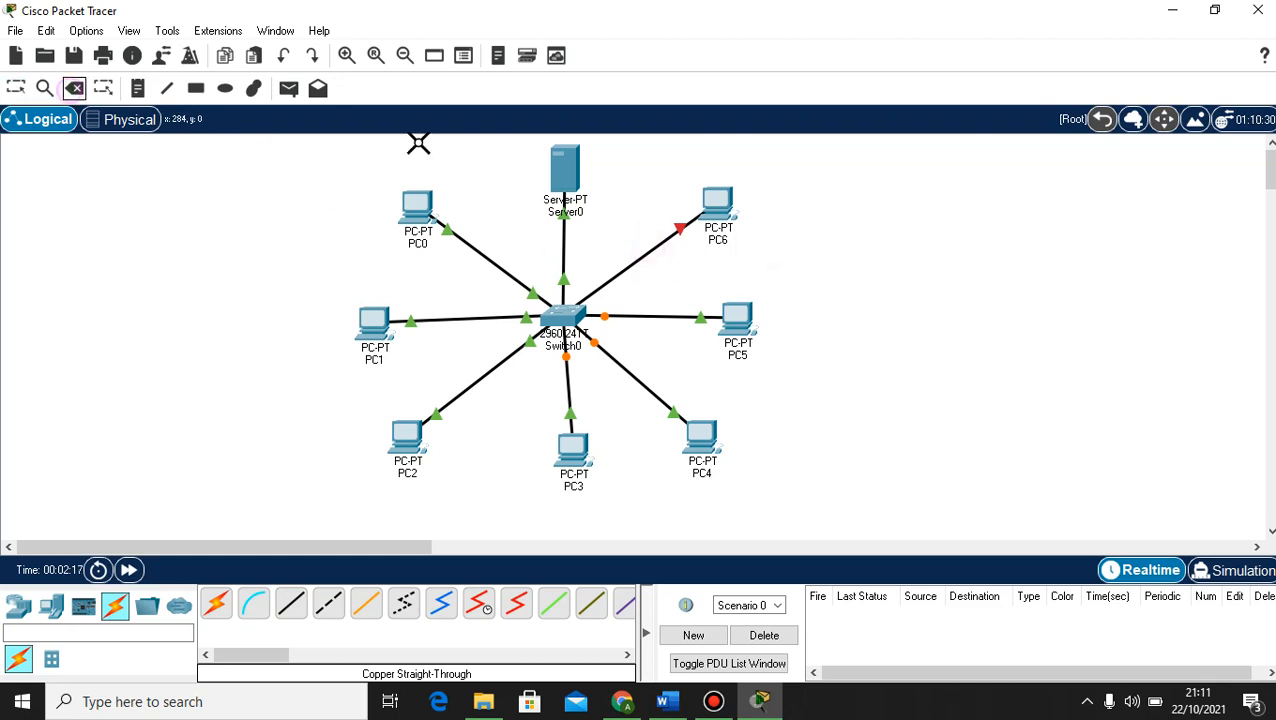
pyautogui.click(657, 240)
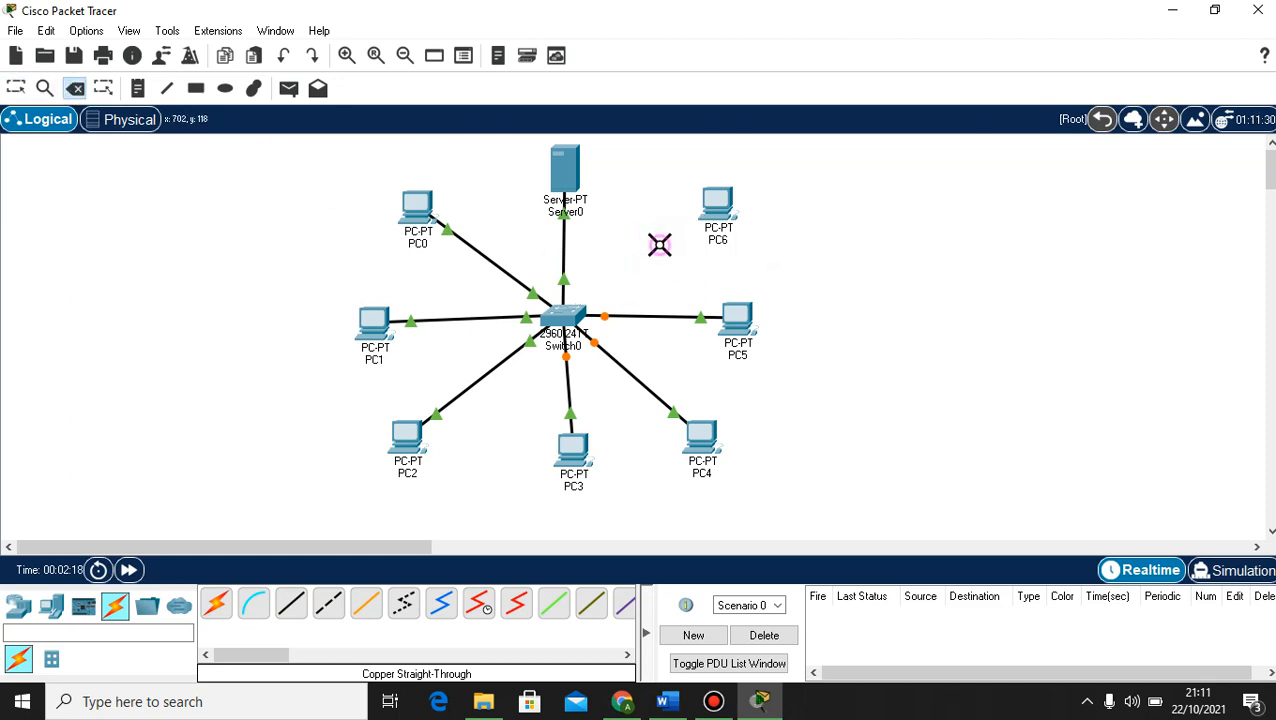
pyautogui.click(16, 88)
pyautogui.click(563, 318)
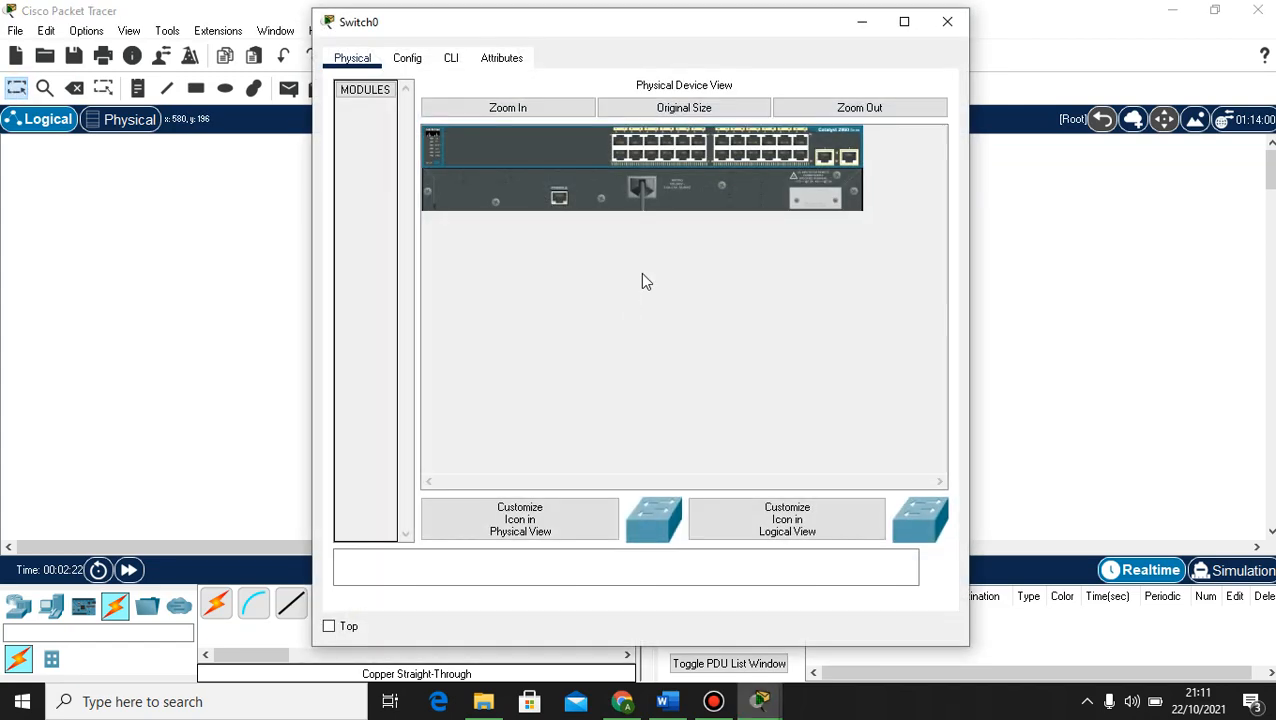
pyautogui.click(947, 21)
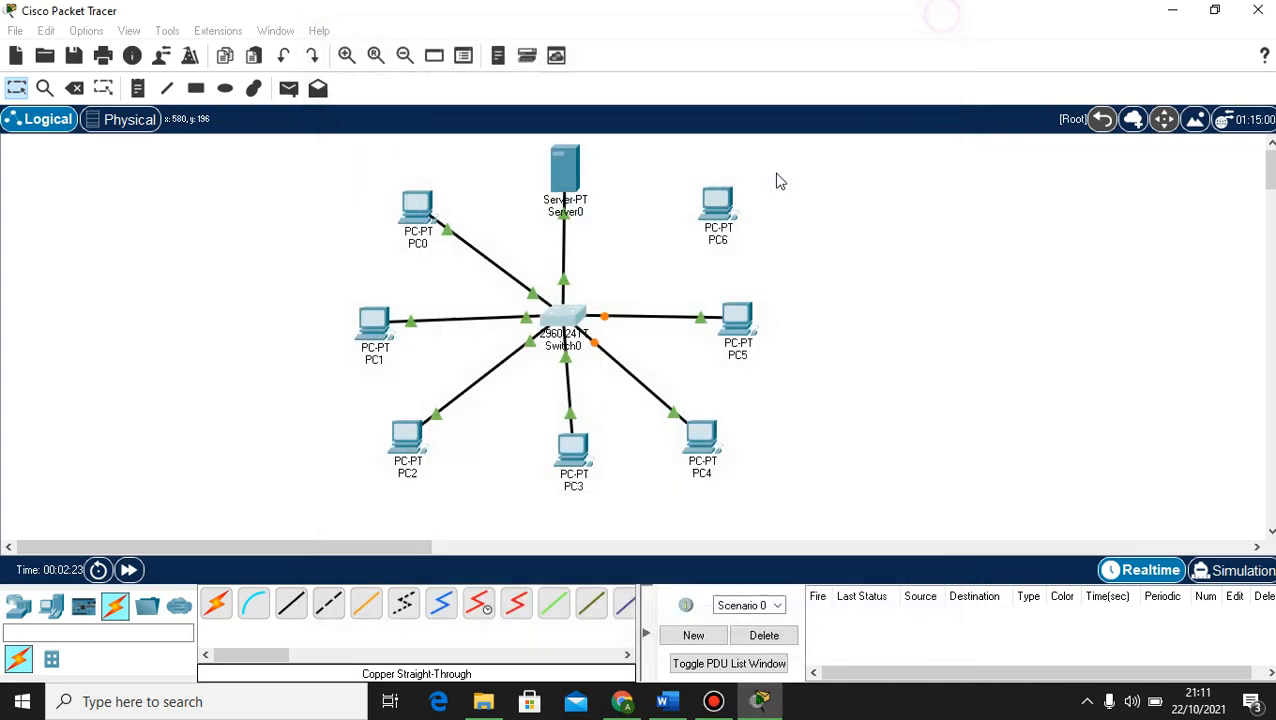
pyautogui.click(738, 224)
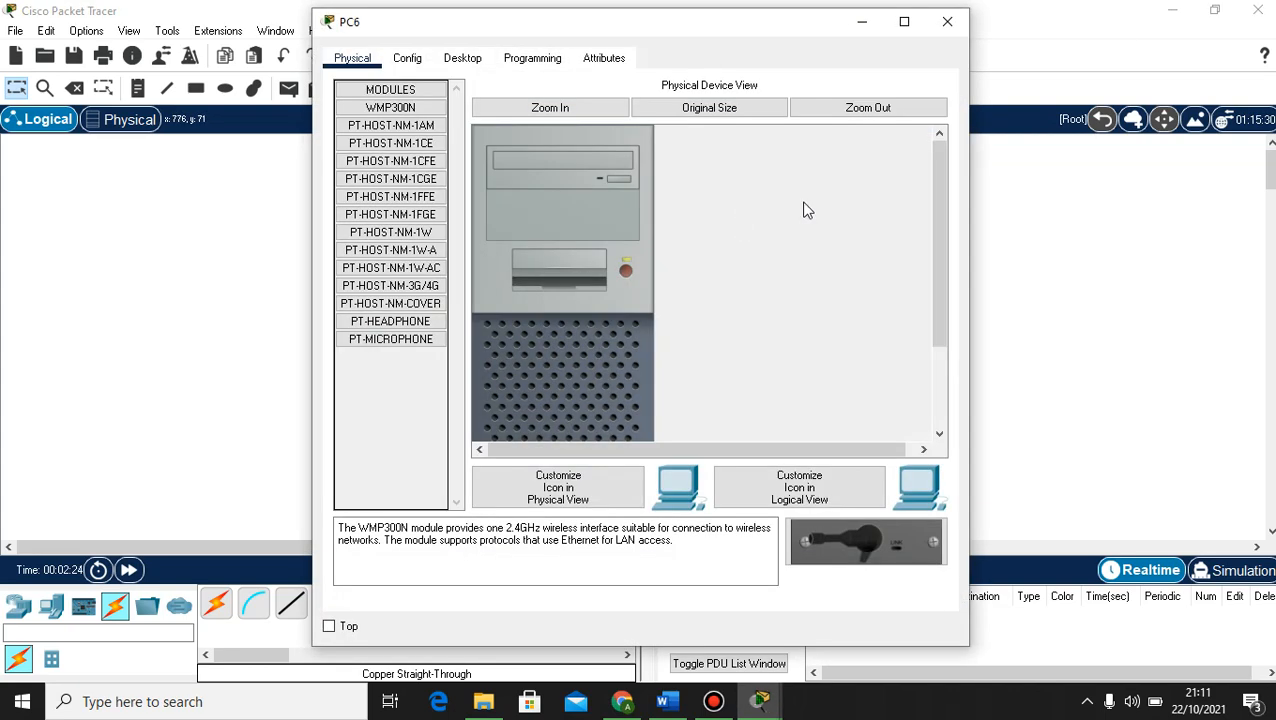
pyautogui.click(946, 22)
pyautogui.click(729, 219)
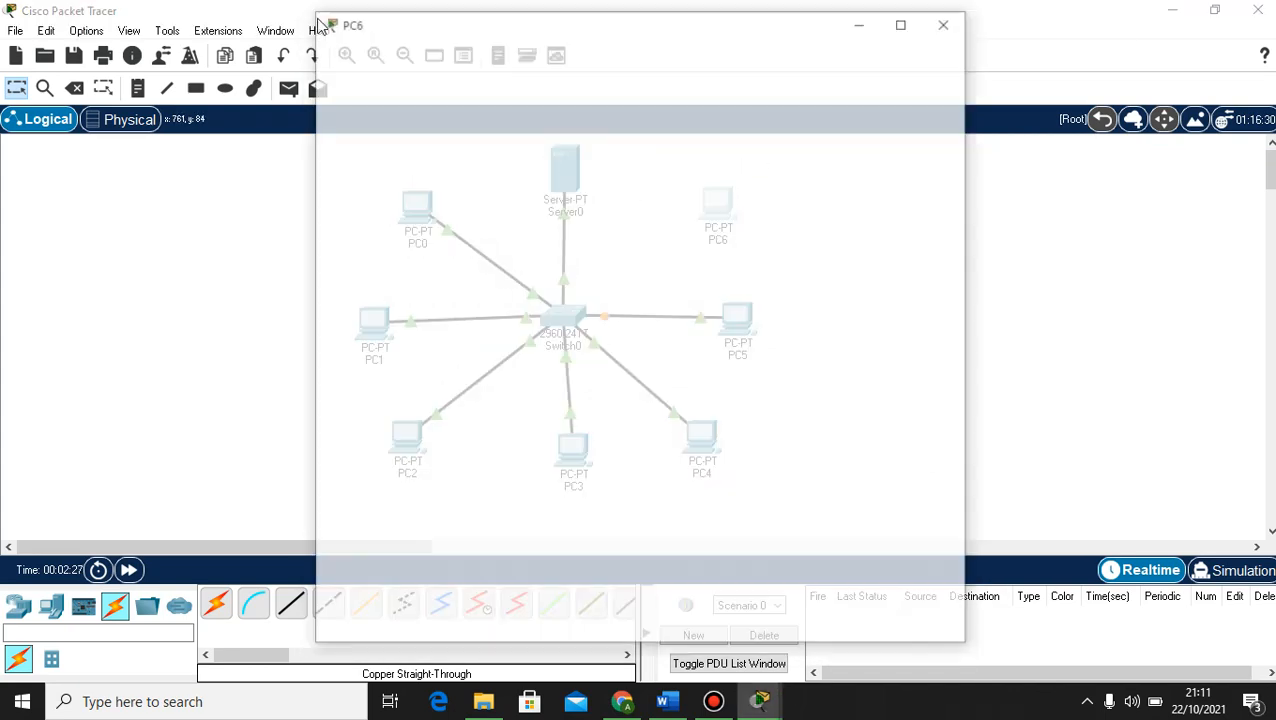
pyautogui.click(947, 21)
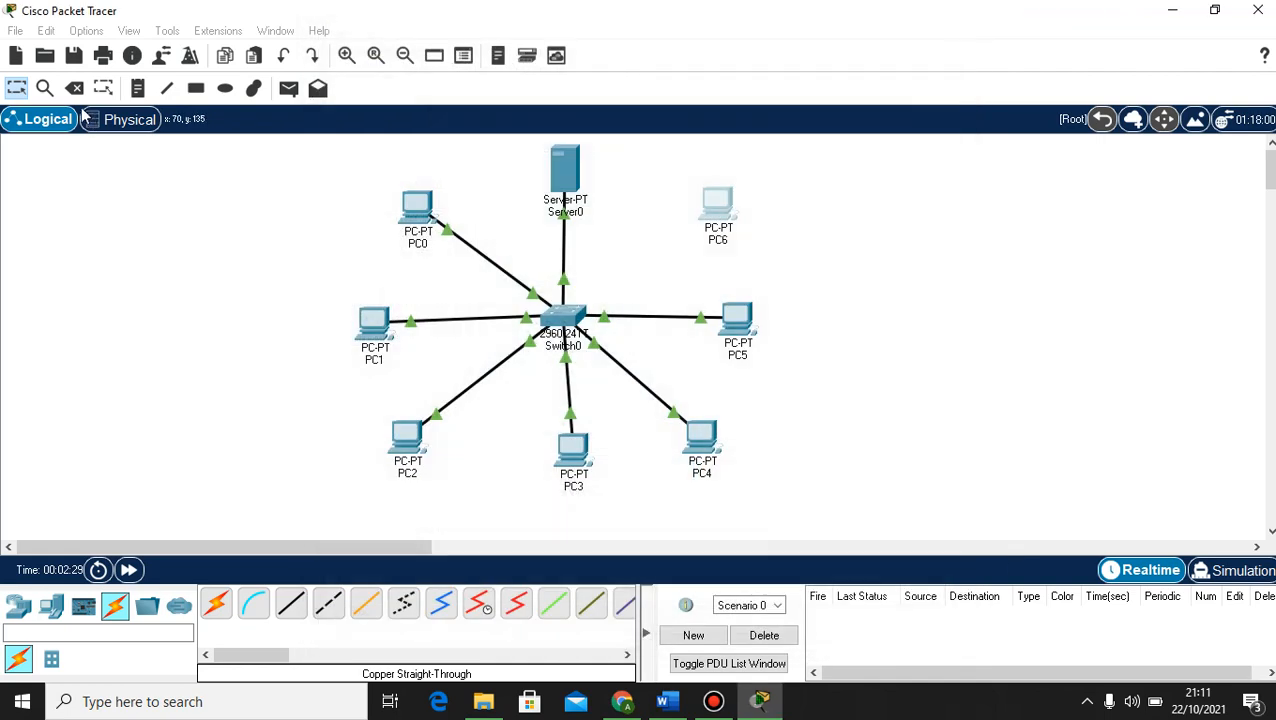
# - Delete PC6 from the workspace
pyautogui.click(74, 88)
pyautogui.click(717, 208)
pyautogui.click(615, 373)
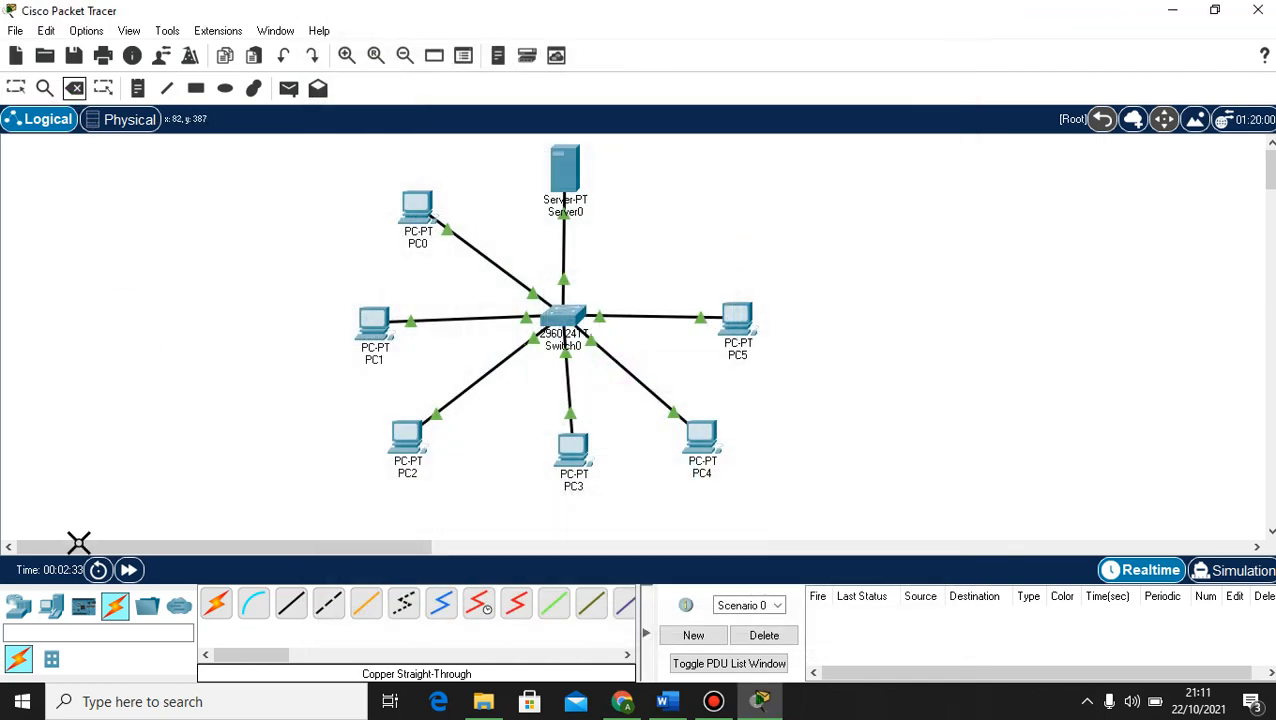
# - Add a replacement PC, place it above PC5 to the right of Server0, and rename it PC6
pyautogui.click(51, 606)
pyautogui.click(216, 602)
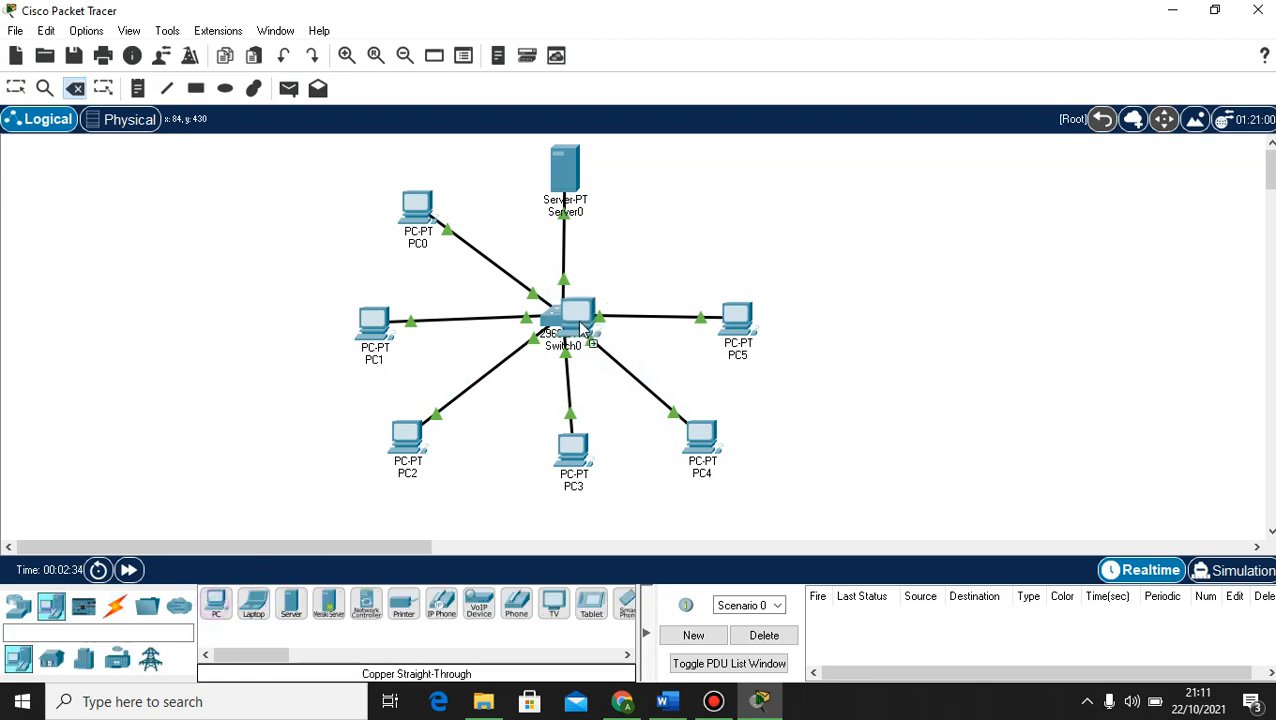
pyautogui.click(652, 283)
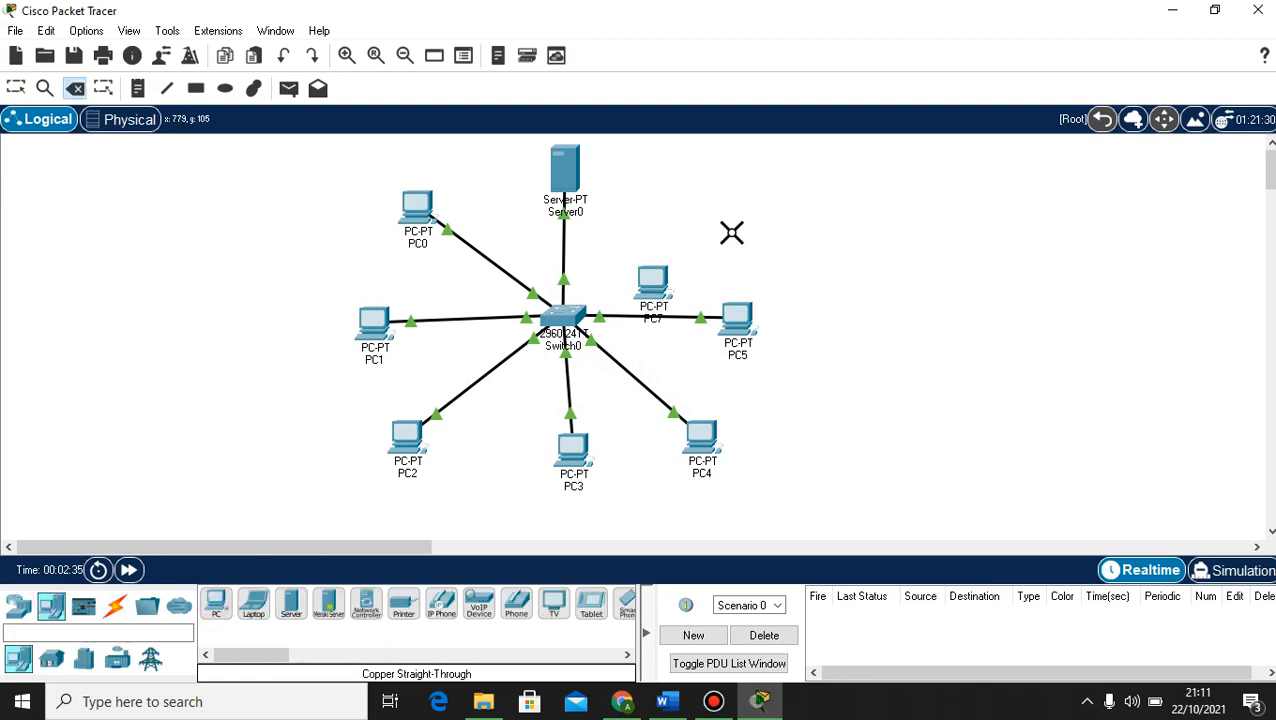
pyautogui.click(16, 88)
pyautogui.moveTo(665, 290); pyautogui.dragTo(731, 215)
pyautogui.click(722, 239)
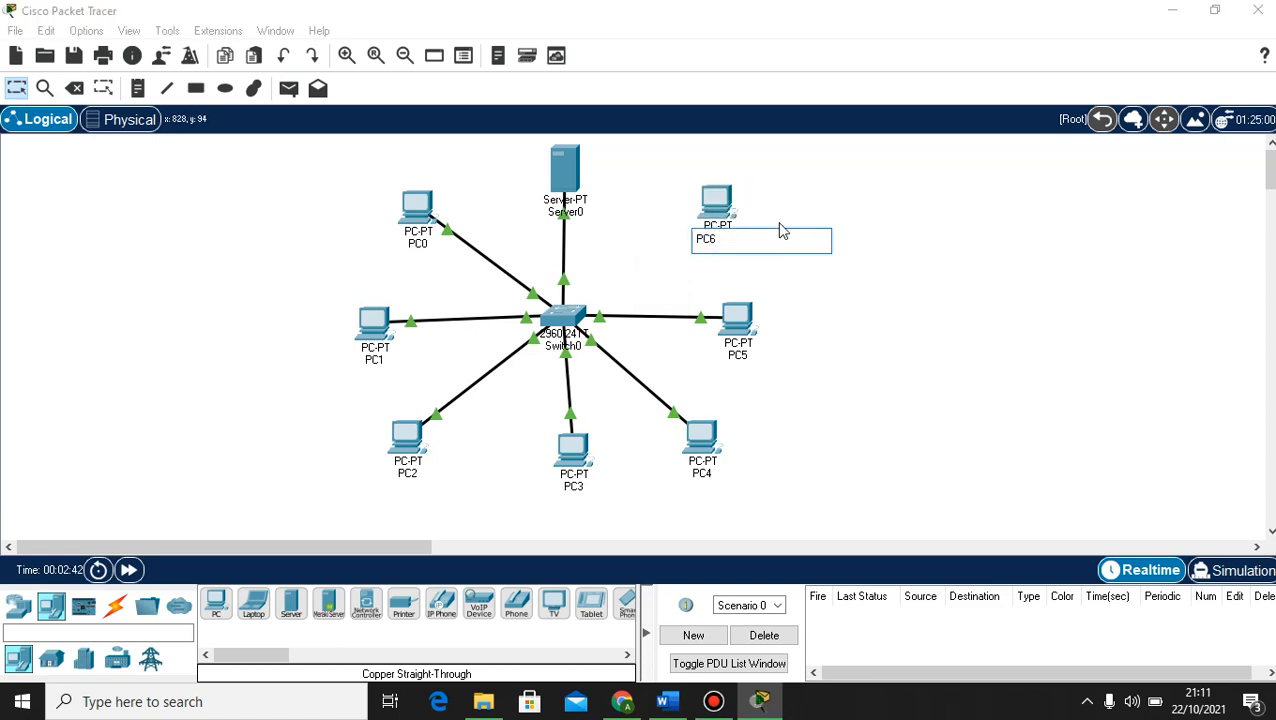
pyautogui.click(810, 196)
# - Connect switch port FastEthernet0/8 to the new PC6's FastEthernet0 with a Copper Straight-Through cable
pyautogui.click(565, 322)
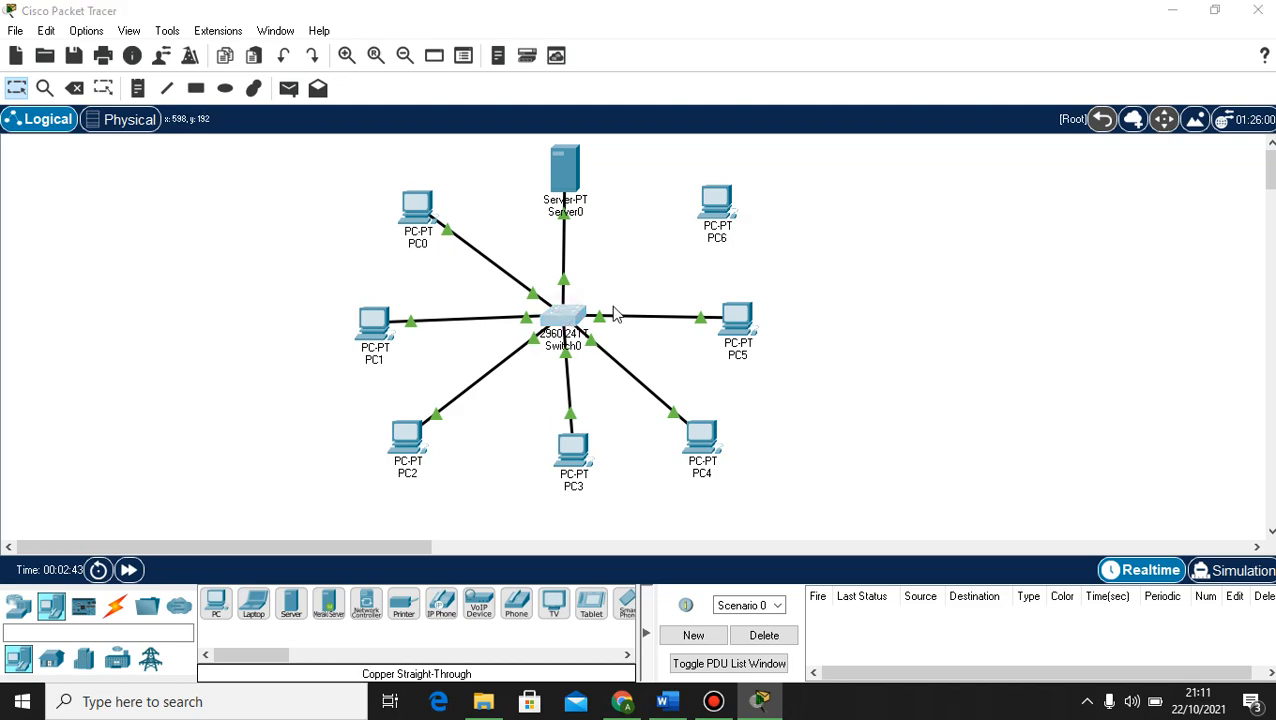
pyautogui.click(945, 28)
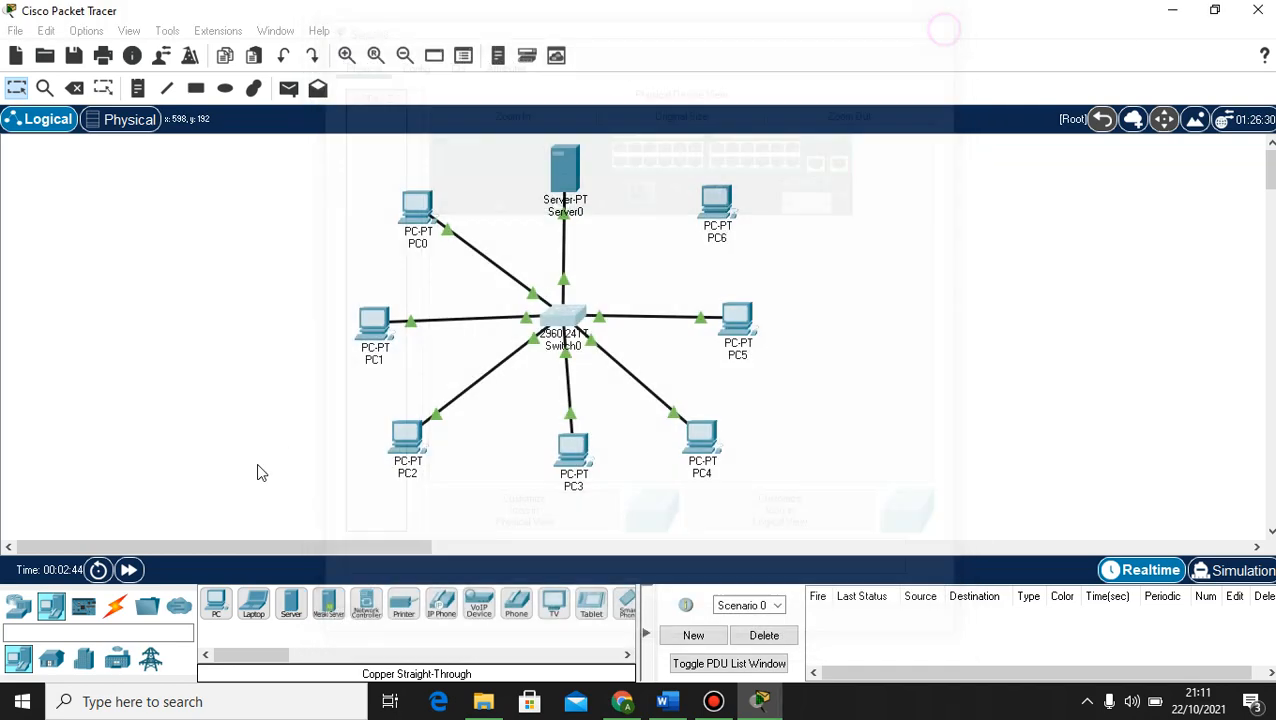
pyautogui.click(114, 605)
pyautogui.click(328, 603)
pyautogui.click(578, 333)
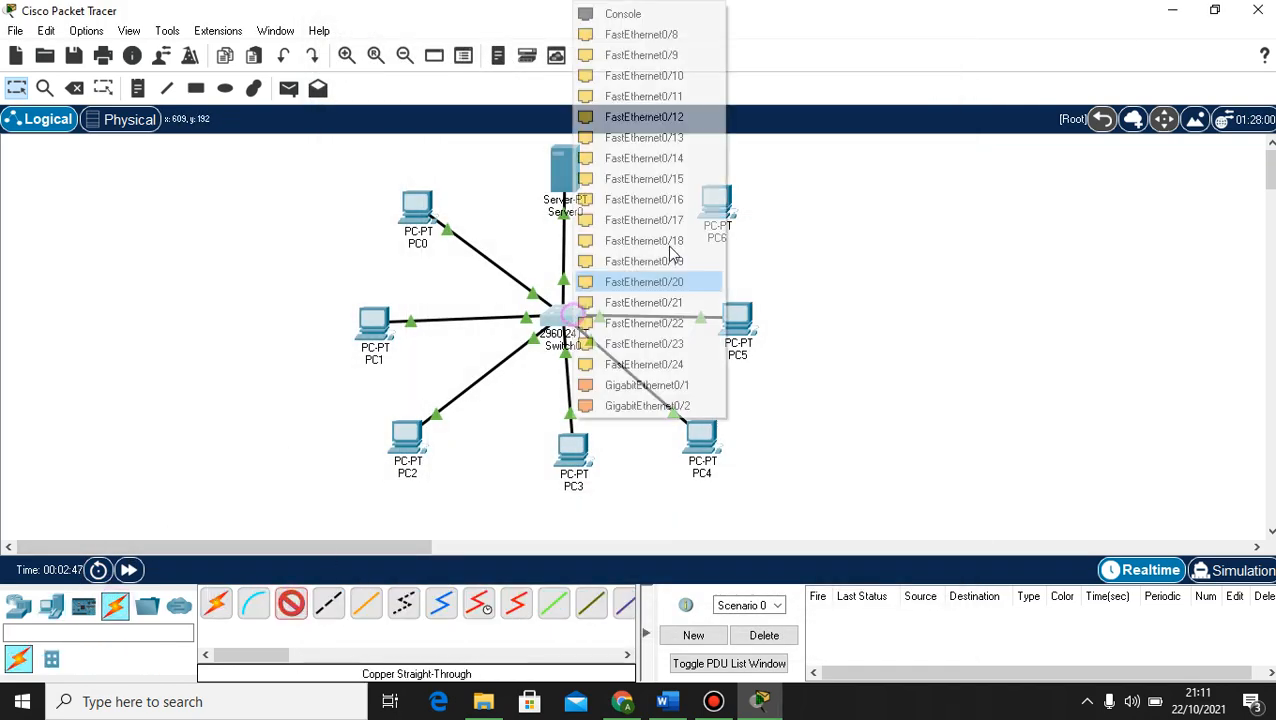
pyautogui.click(690, 42)
pyautogui.click(716, 205)
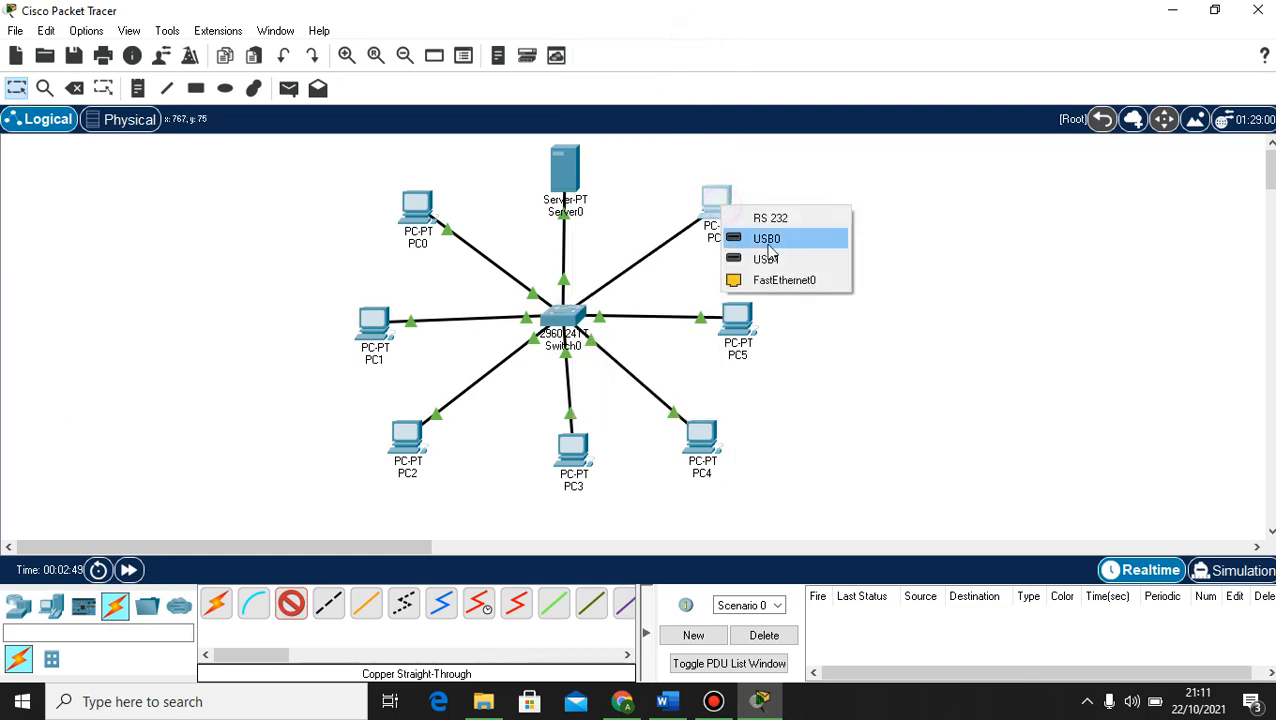
pyautogui.click(780, 276)
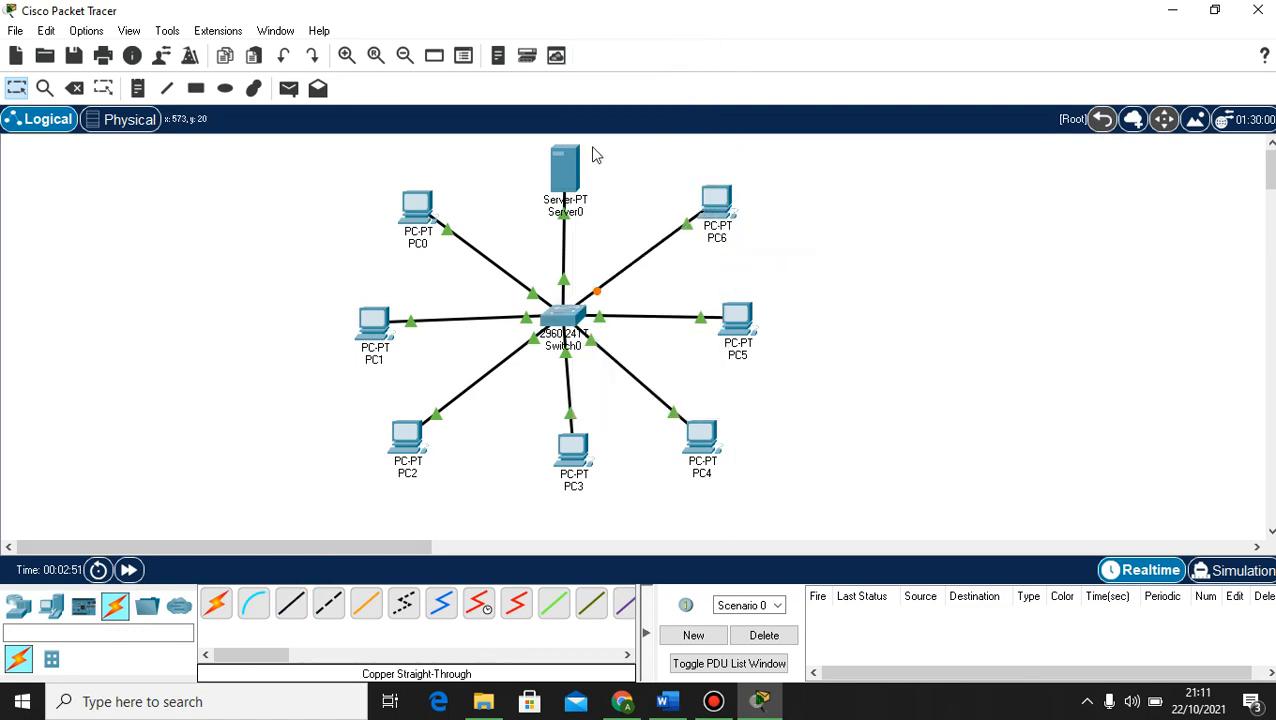
# - Give Server0 the static IPv4 address 192.168.39.1 with subnet mask 255.255.255.0
pyautogui.click(560, 178)
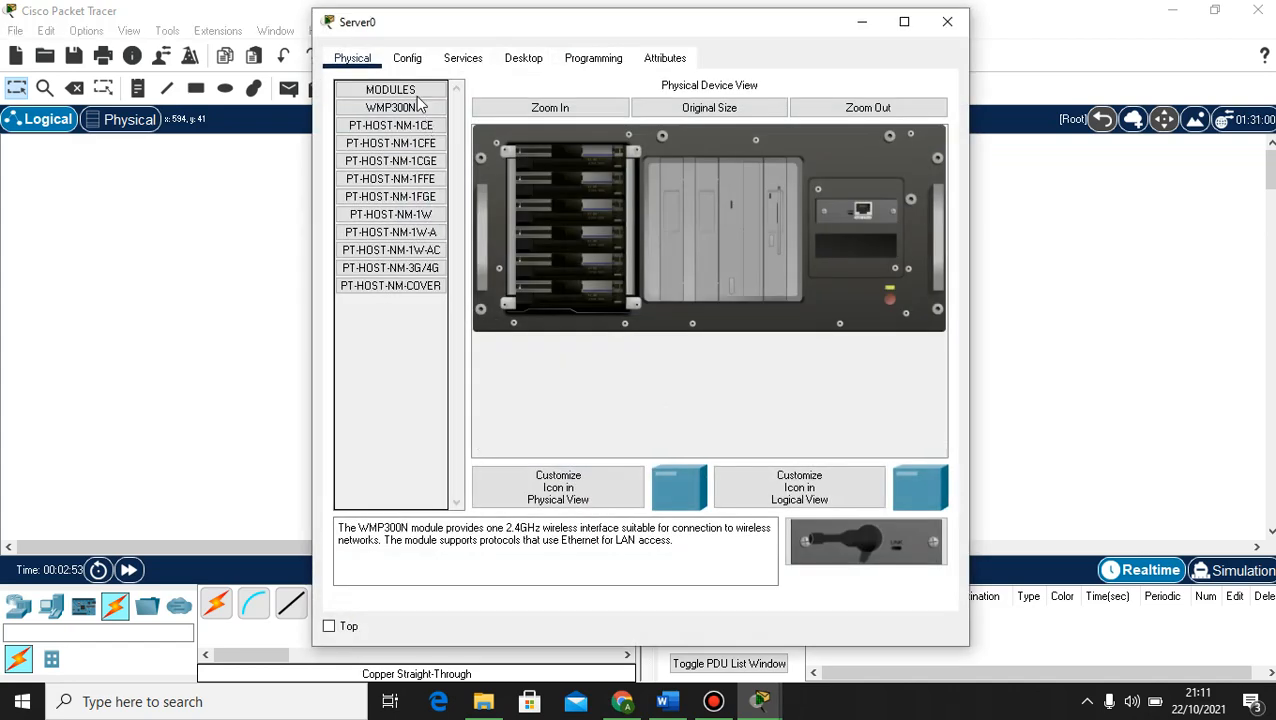
pyautogui.click(523, 58)
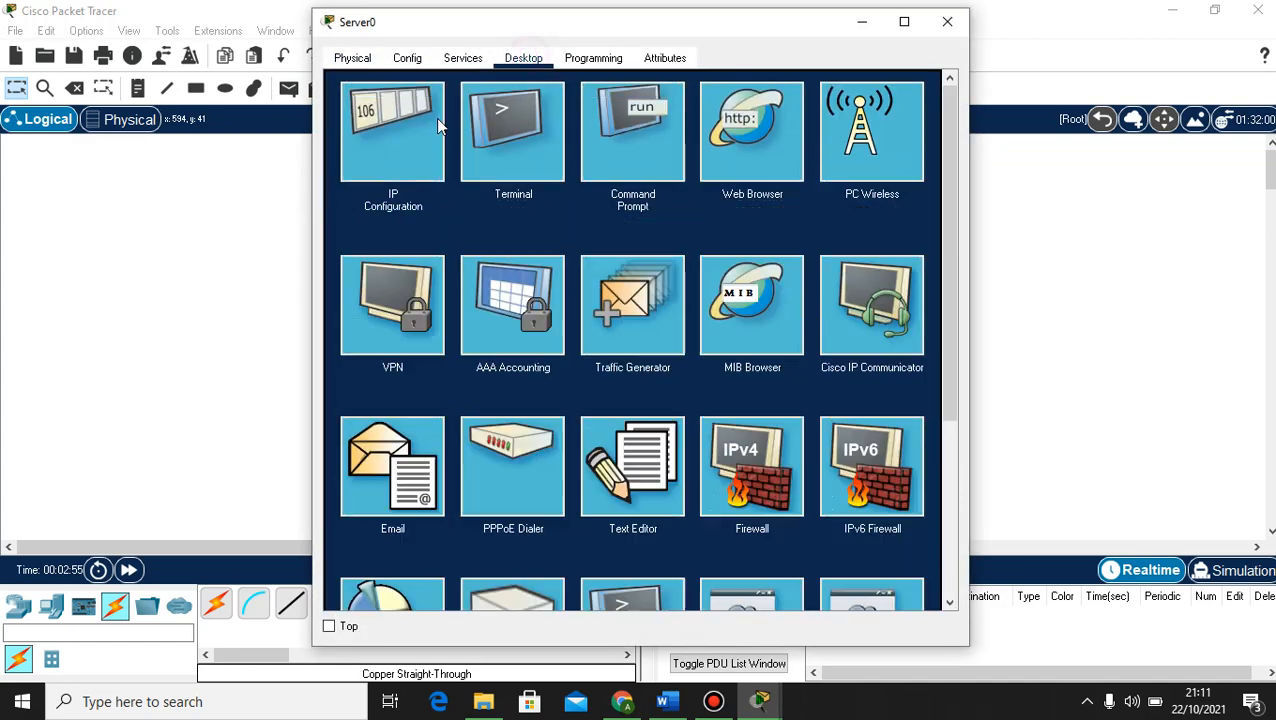
pyautogui.click(415, 143)
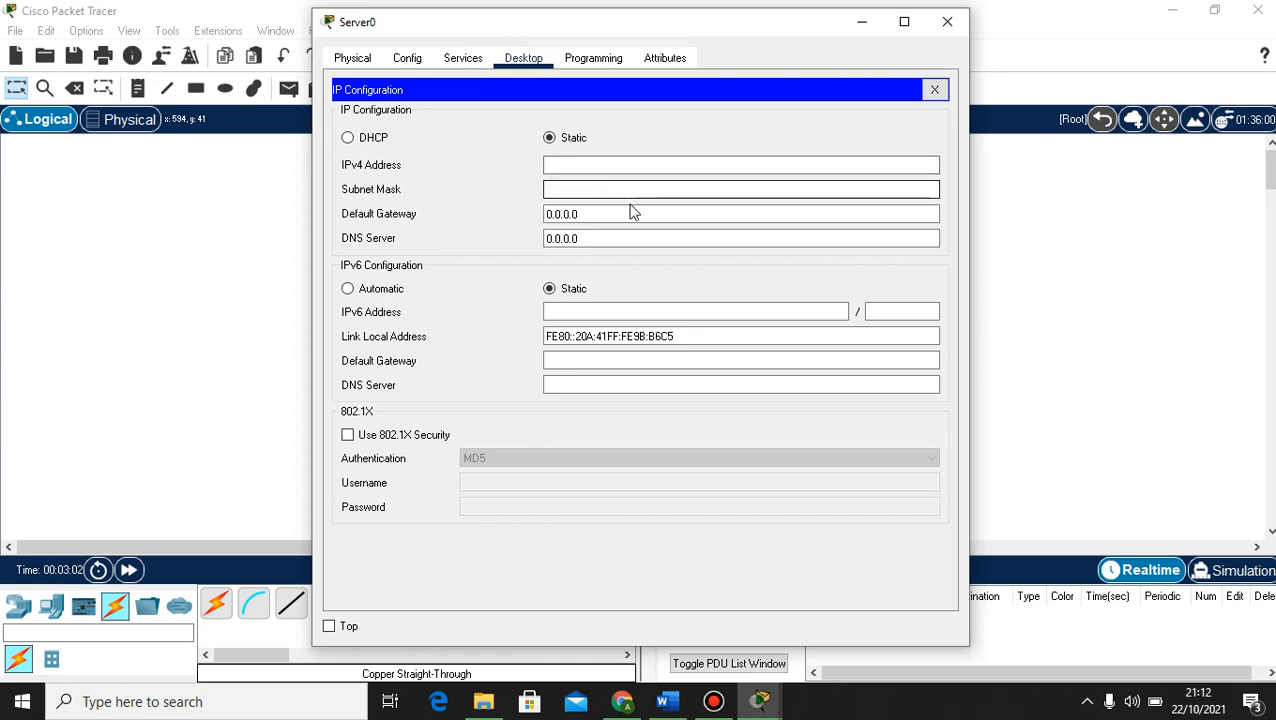
pyautogui.click(595, 167)
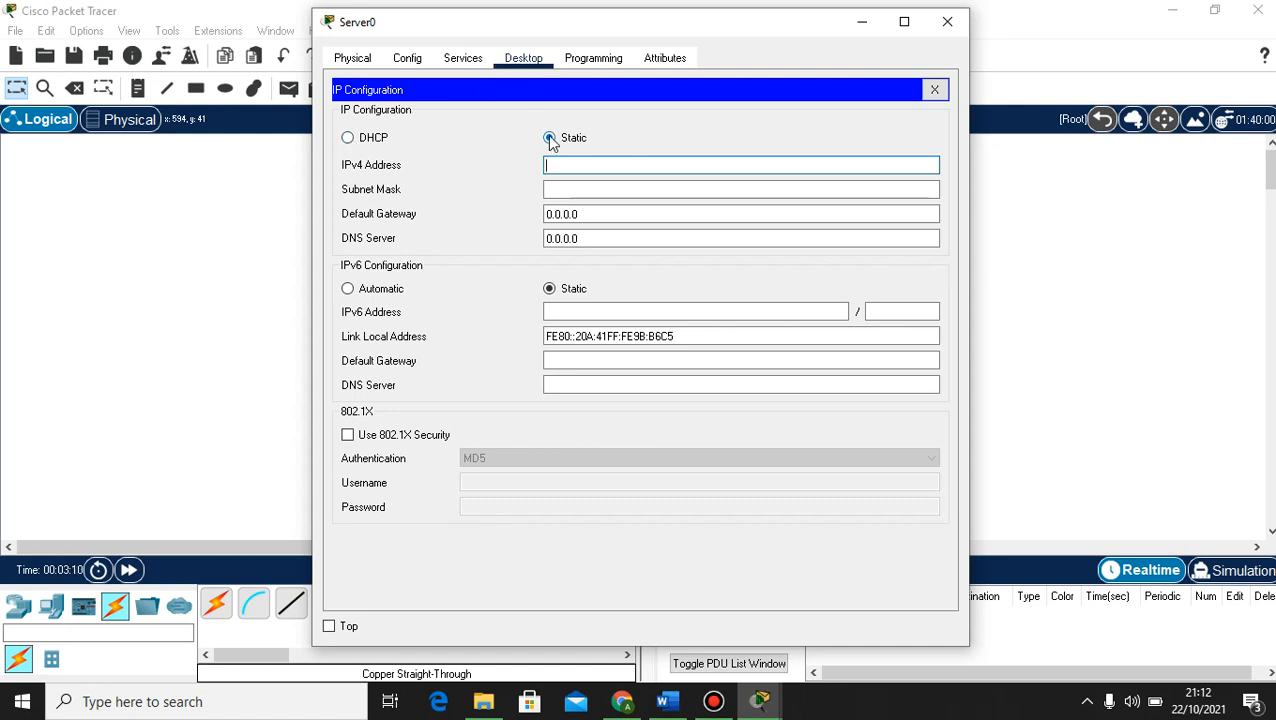
pyautogui.click(612, 167)
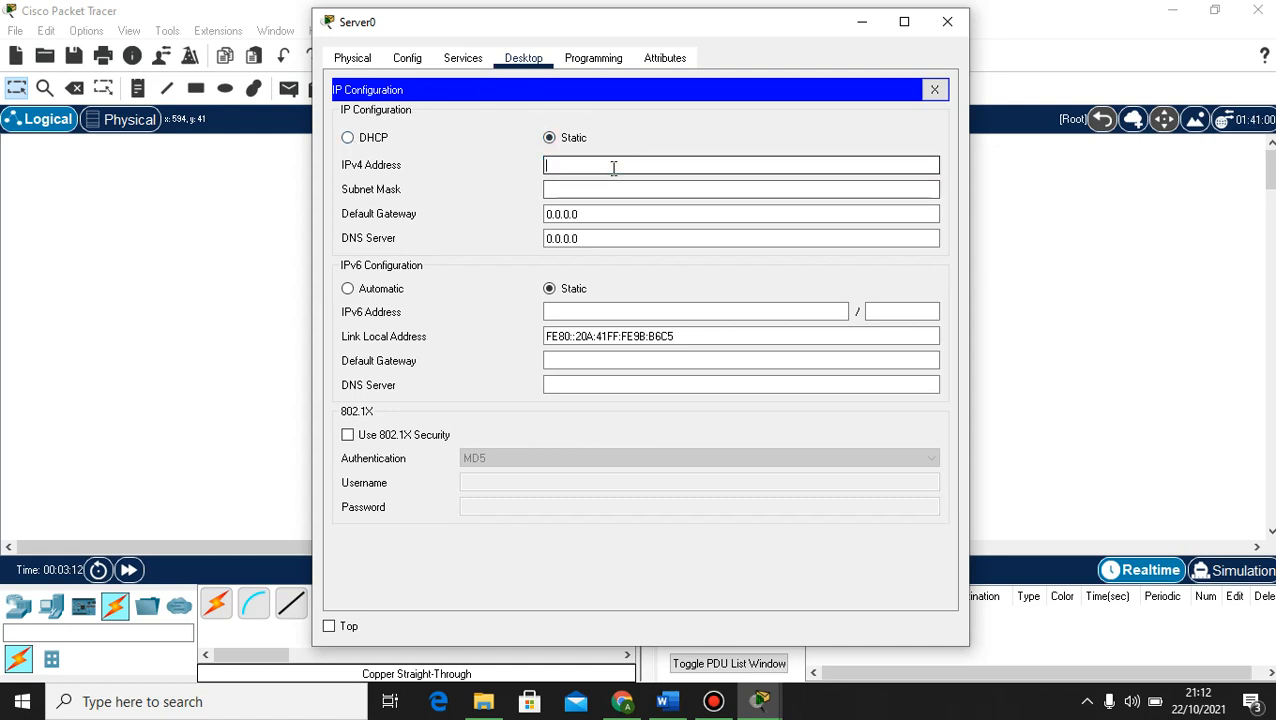
pyautogui.write('192.168.39.1')
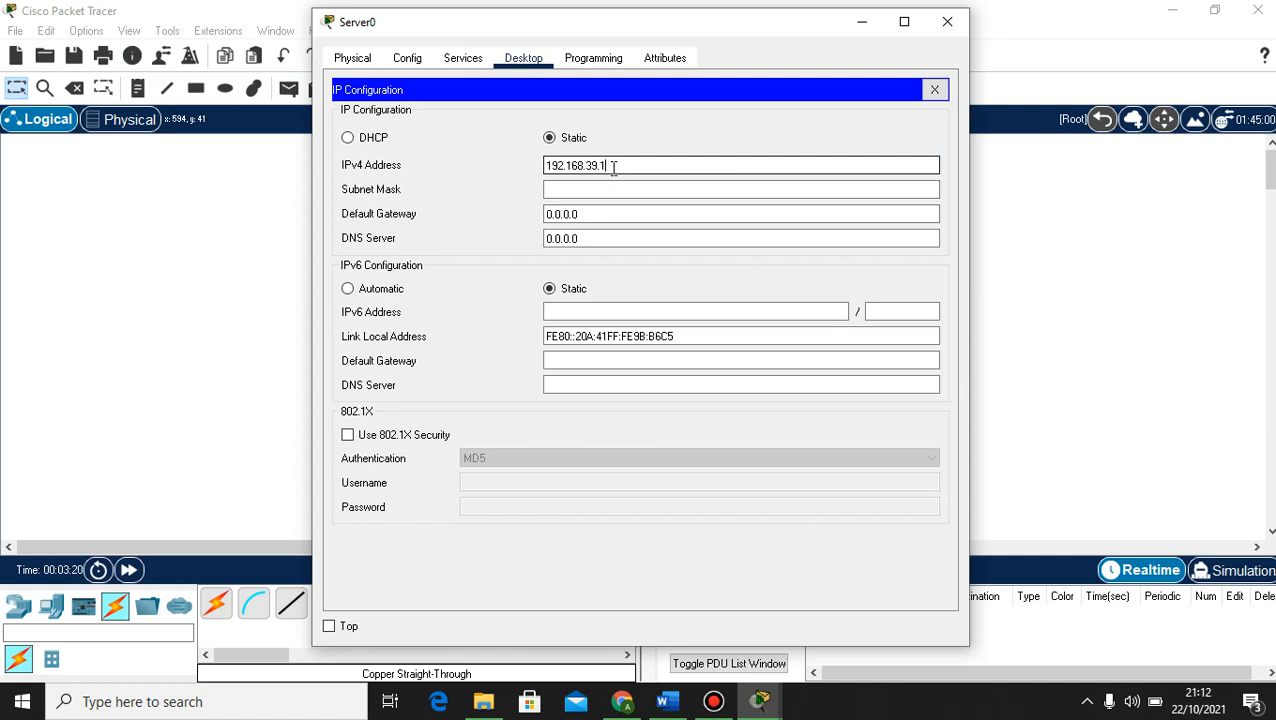
pyautogui.moveTo(610, 165); pyautogui.dragTo(495, 155)
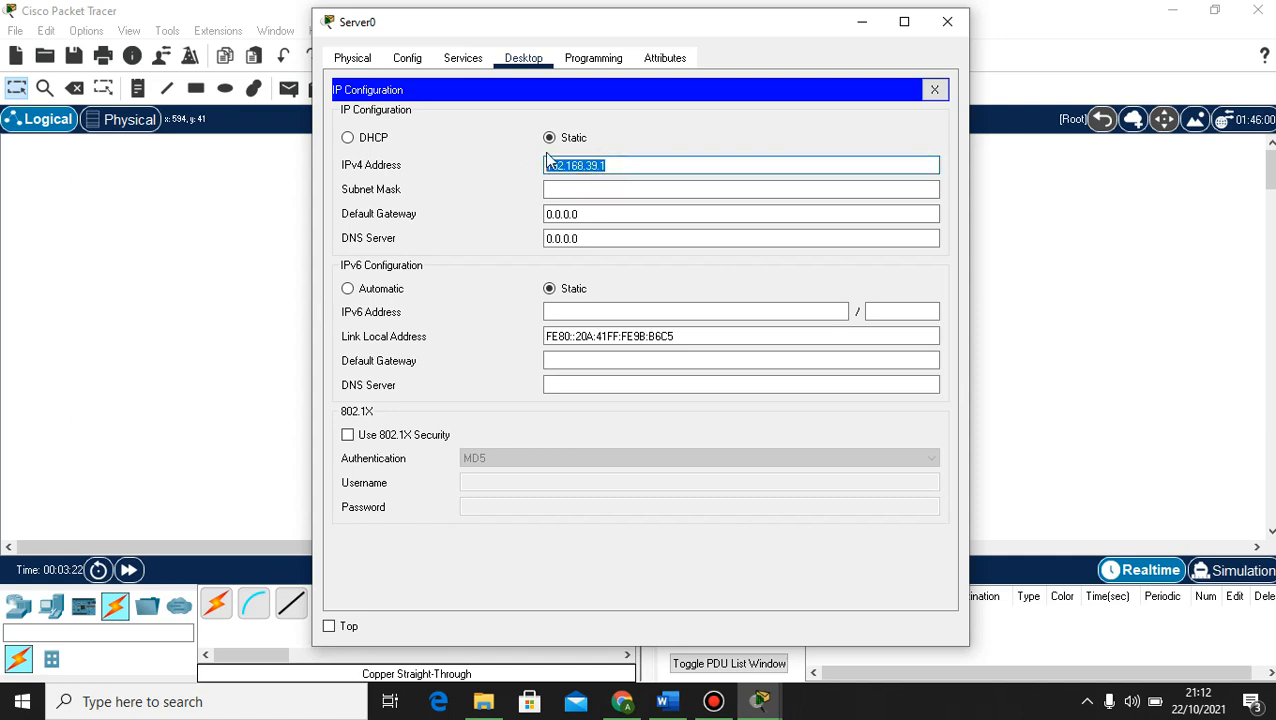
pyautogui.click(632, 188)
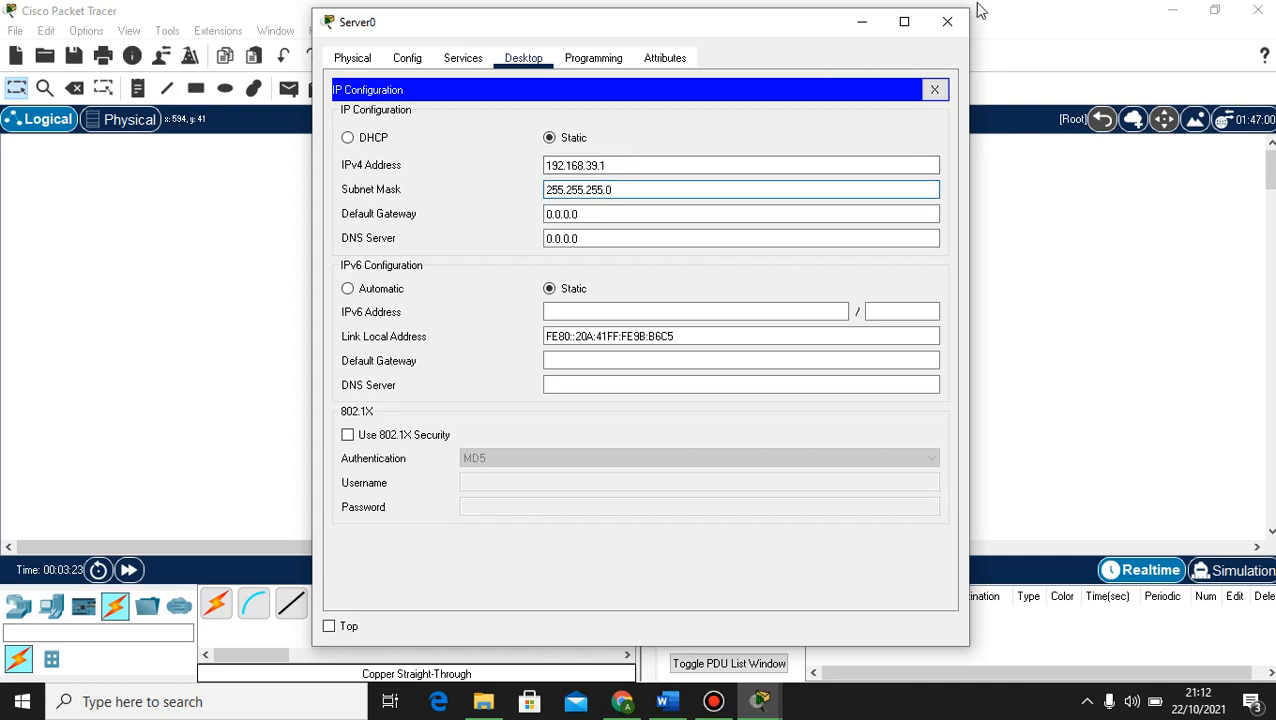
pyautogui.click(946, 22)
# - Give PC0 the static IPv4 address 192.168.39.2 with subnet mask 255.255.255.0
pyautogui.click(416, 203)
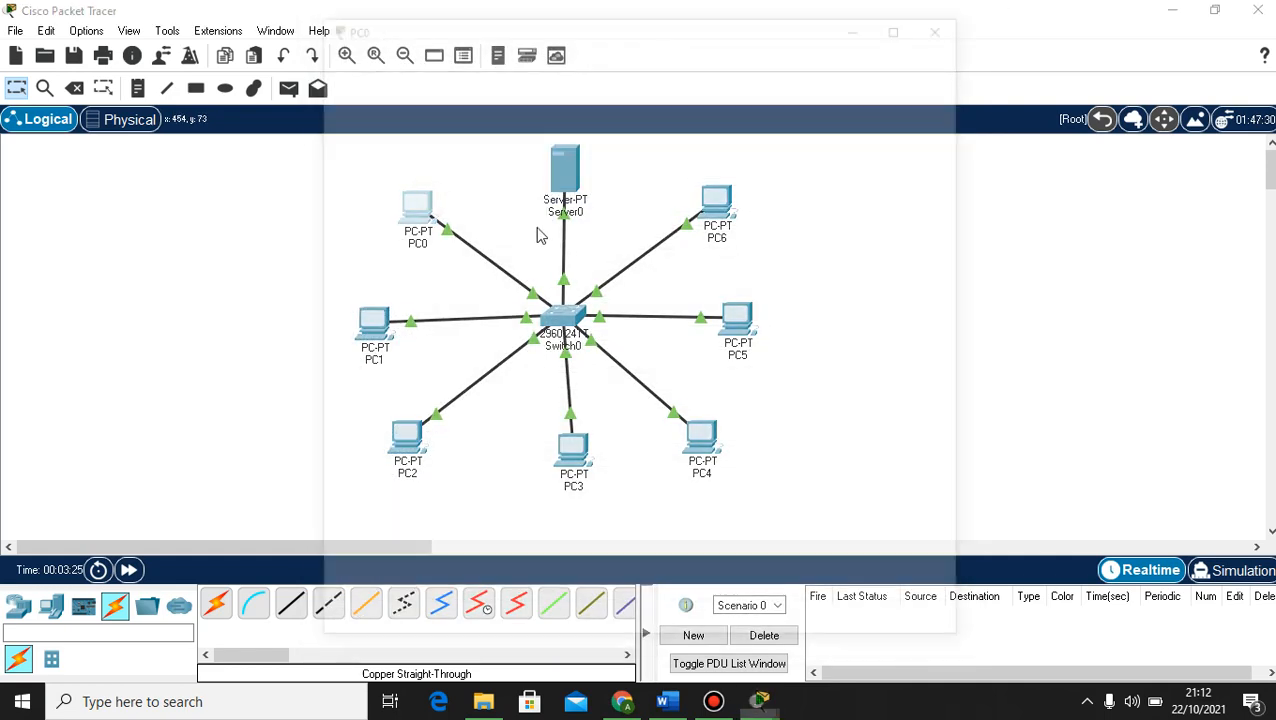
pyautogui.click(462, 58)
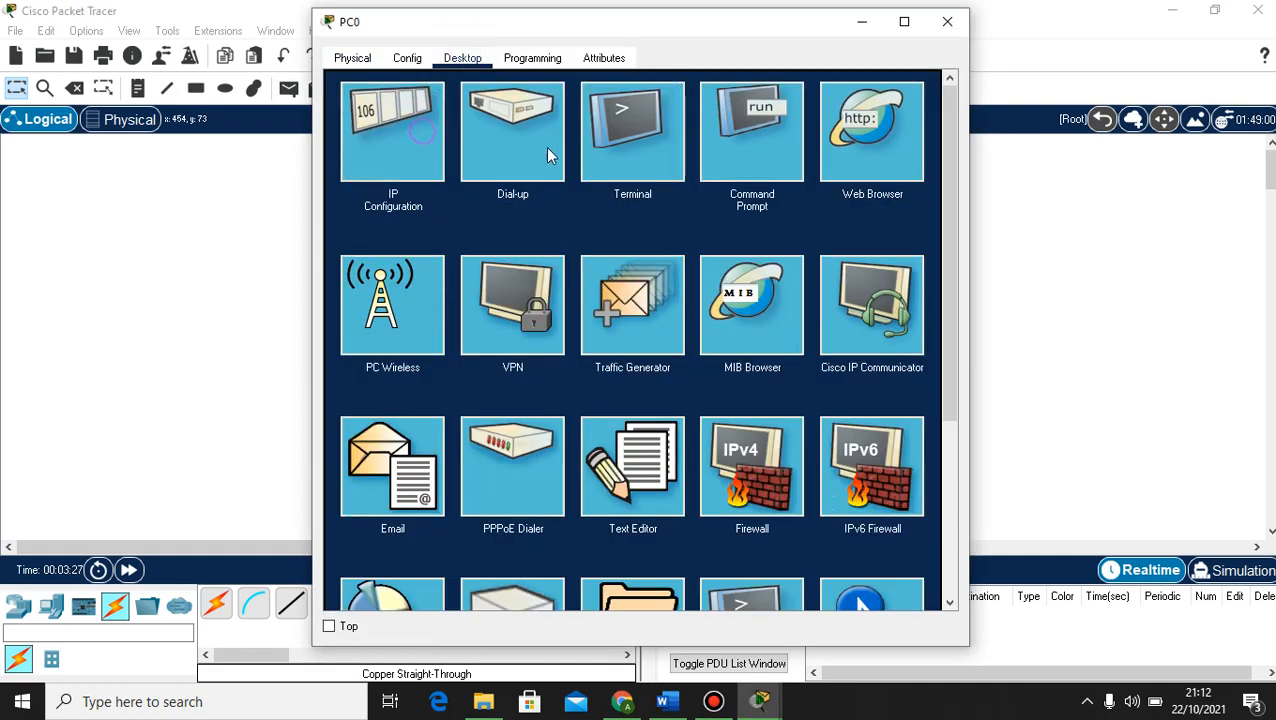
pyautogui.click(389, 143)
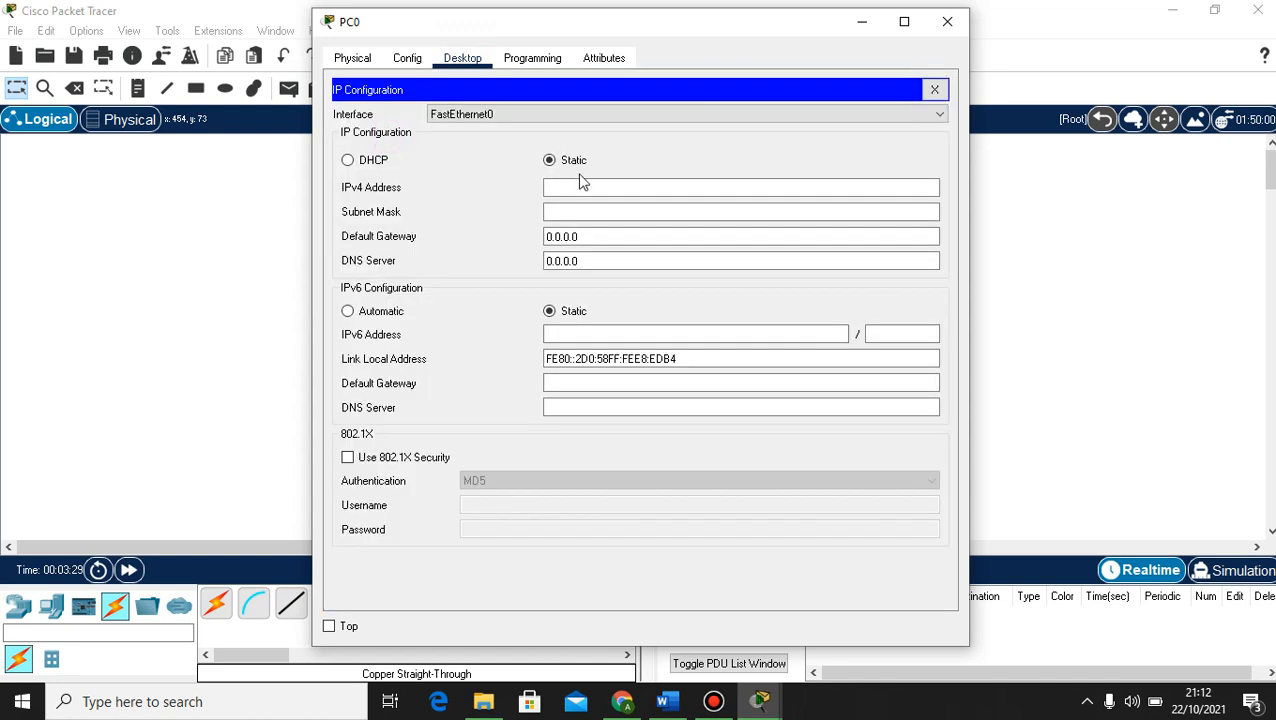
pyautogui.click(582, 185)
pyautogui.press('BackSpace')
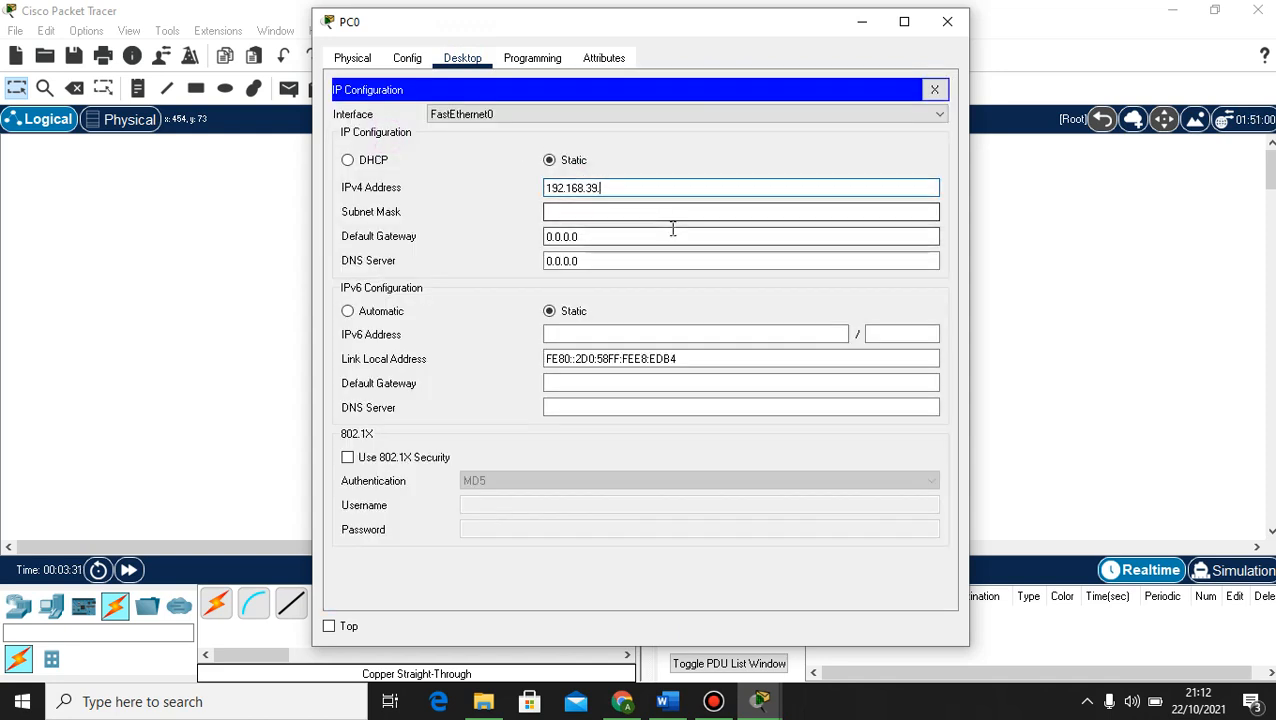
pyautogui.write('2')
pyautogui.click(624, 211)
pyautogui.press('Tab')
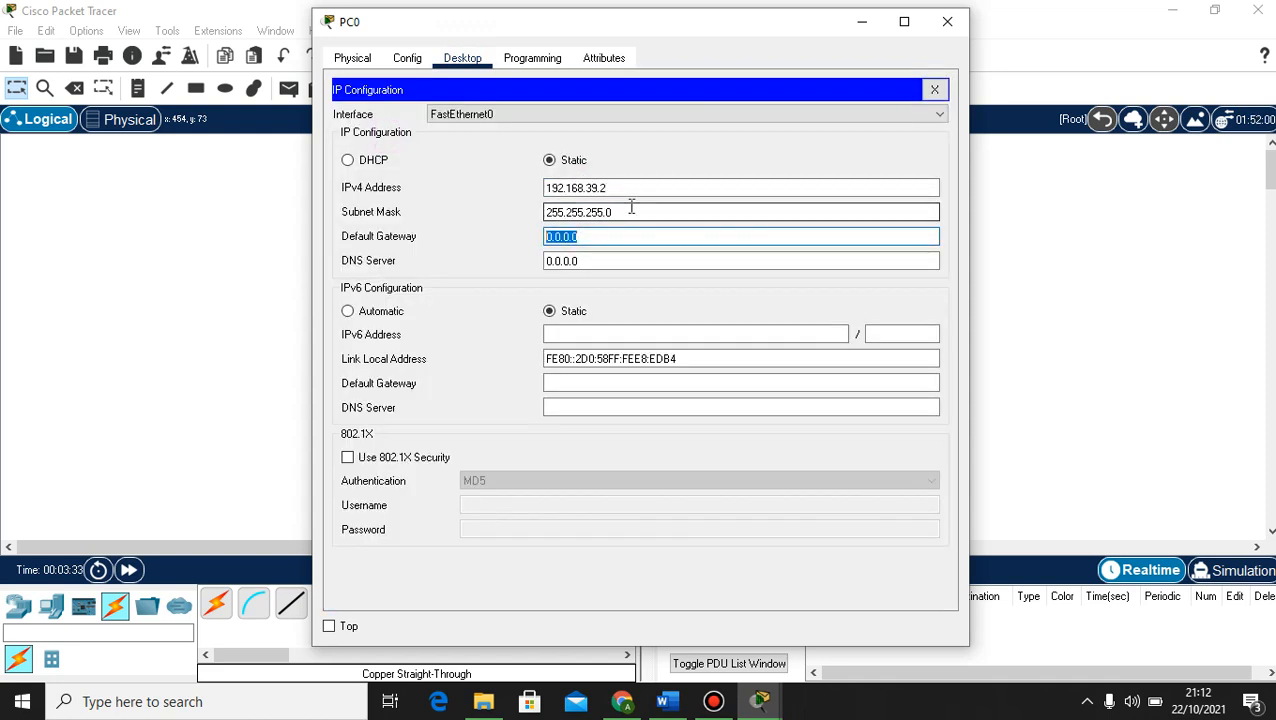
pyautogui.press('End')
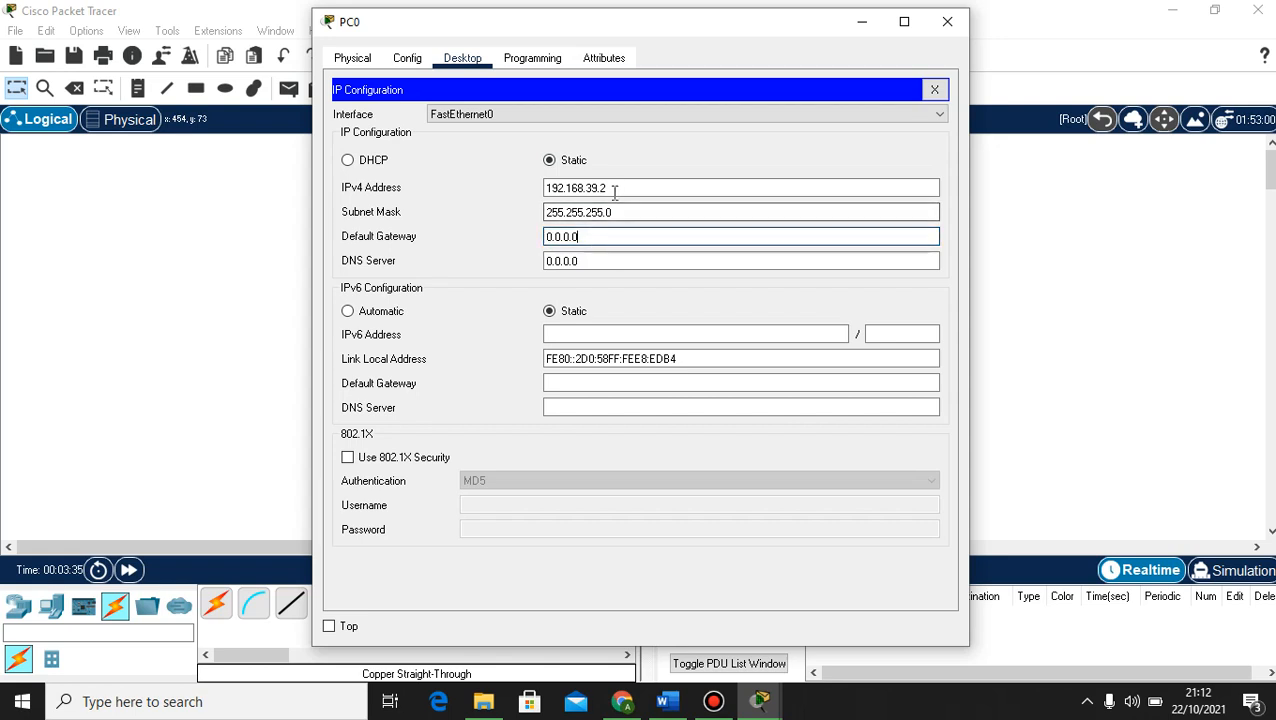
# - Set PC0's default gateway to 192.168.39.1, reusing the network part of its IPv4 address, and close its configuration
pyautogui.click(620, 190)
pyautogui.doubleClick(591, 196)
pyautogui.click(609, 218)
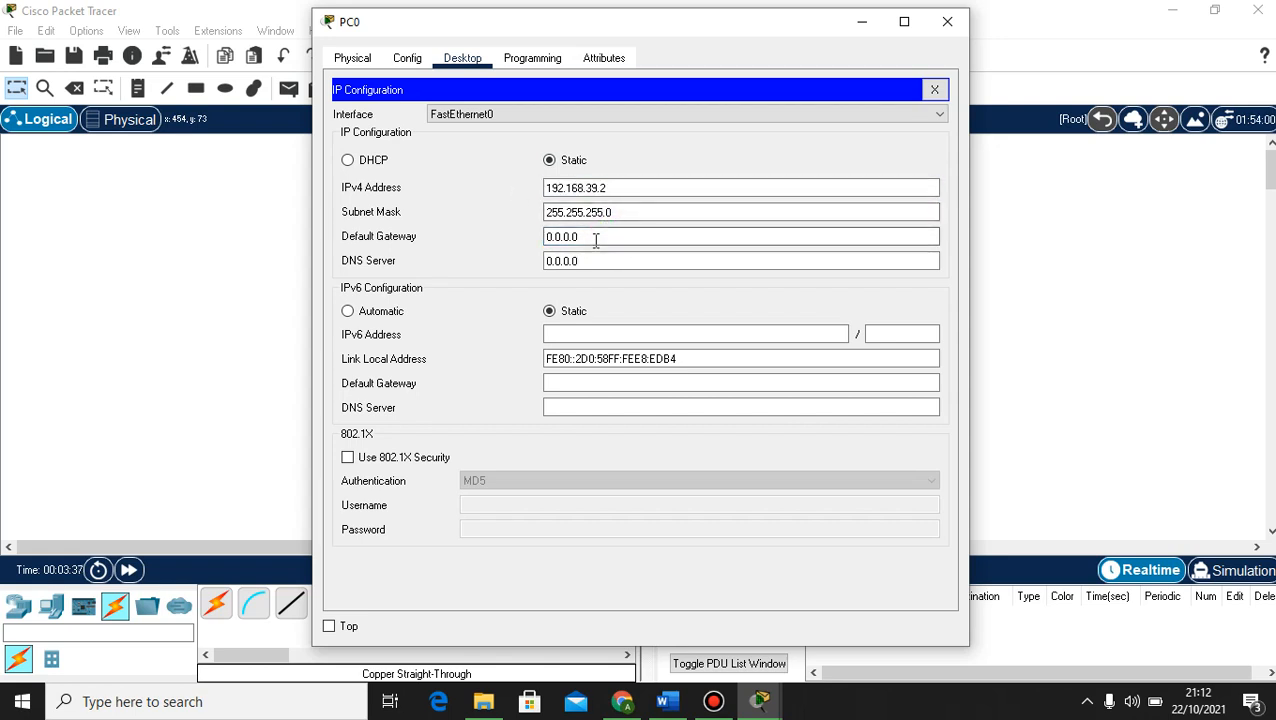
pyautogui.moveTo(596, 240); pyautogui.dragTo(481, 239)
pyautogui.moveTo(610, 188); pyautogui.dragTo(519, 188)
pyautogui.click(623, 187)
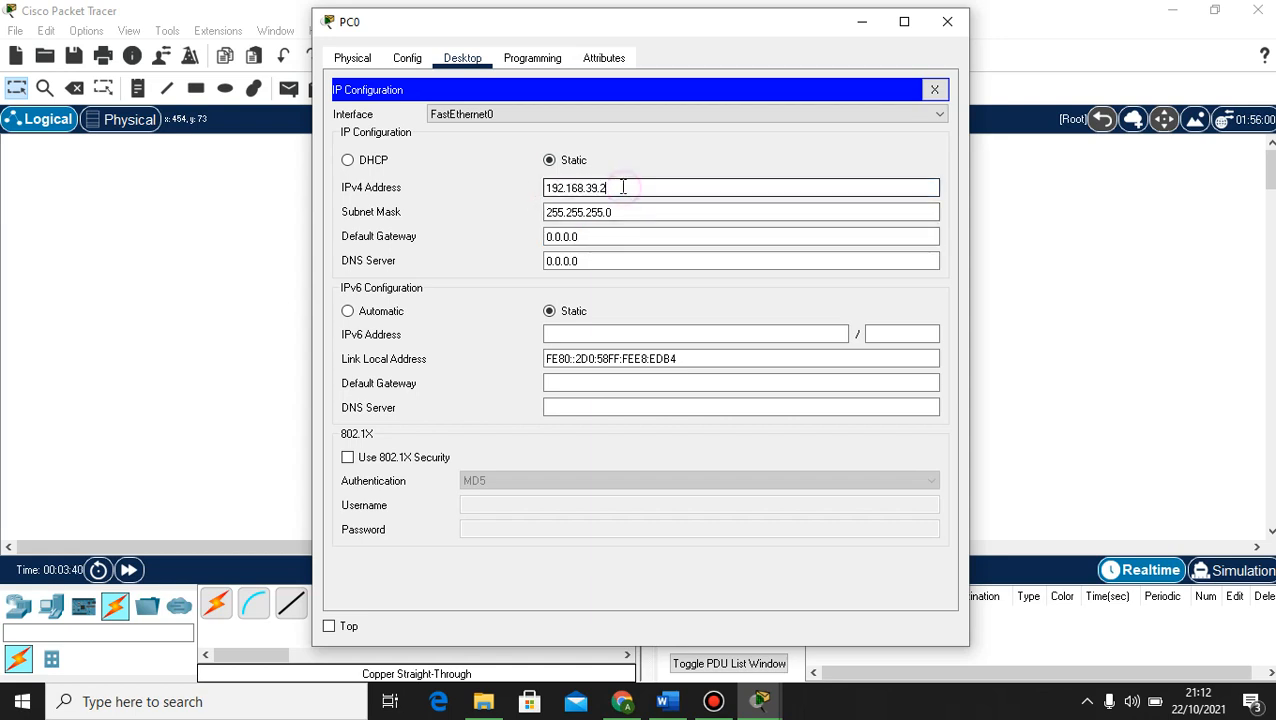
pyautogui.moveTo(602, 188); pyautogui.dragTo(538, 171)
pyautogui.hotkey('ctrl', 'c')
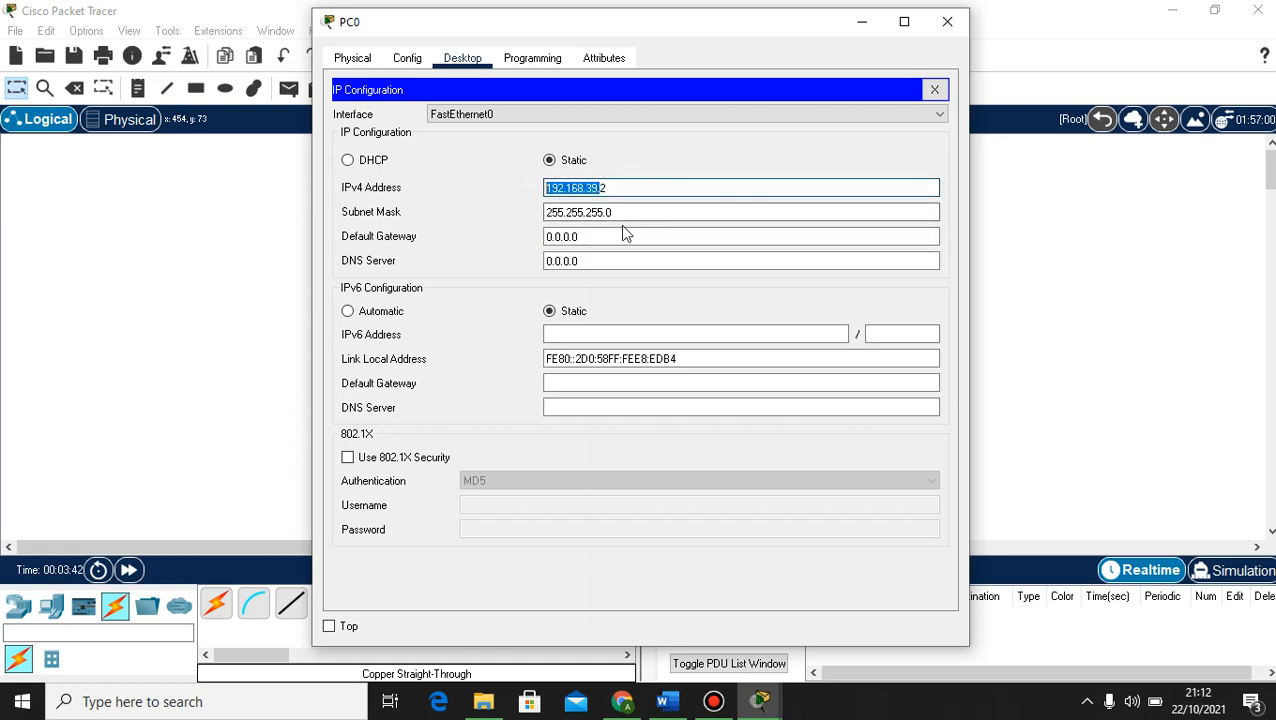
pyautogui.moveTo(624, 236); pyautogui.dragTo(583, 236)
pyautogui.hotkey('ctrl', 'v')
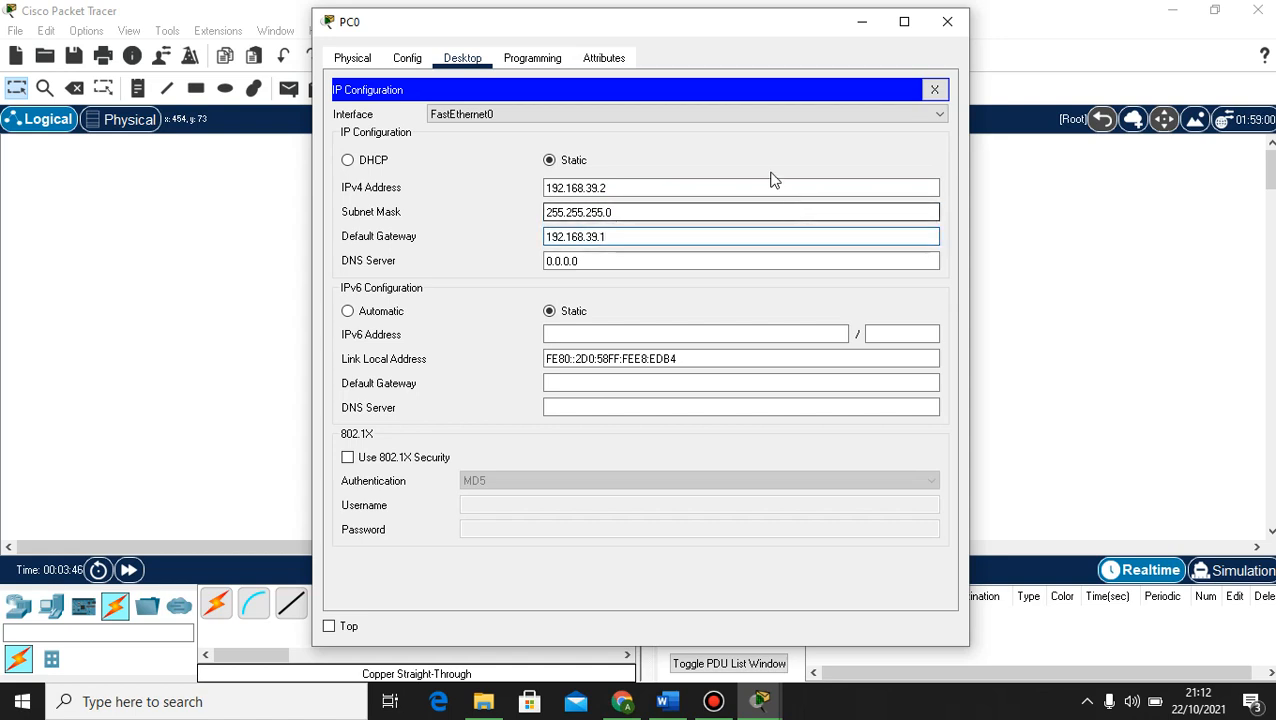
pyautogui.click(945, 24)
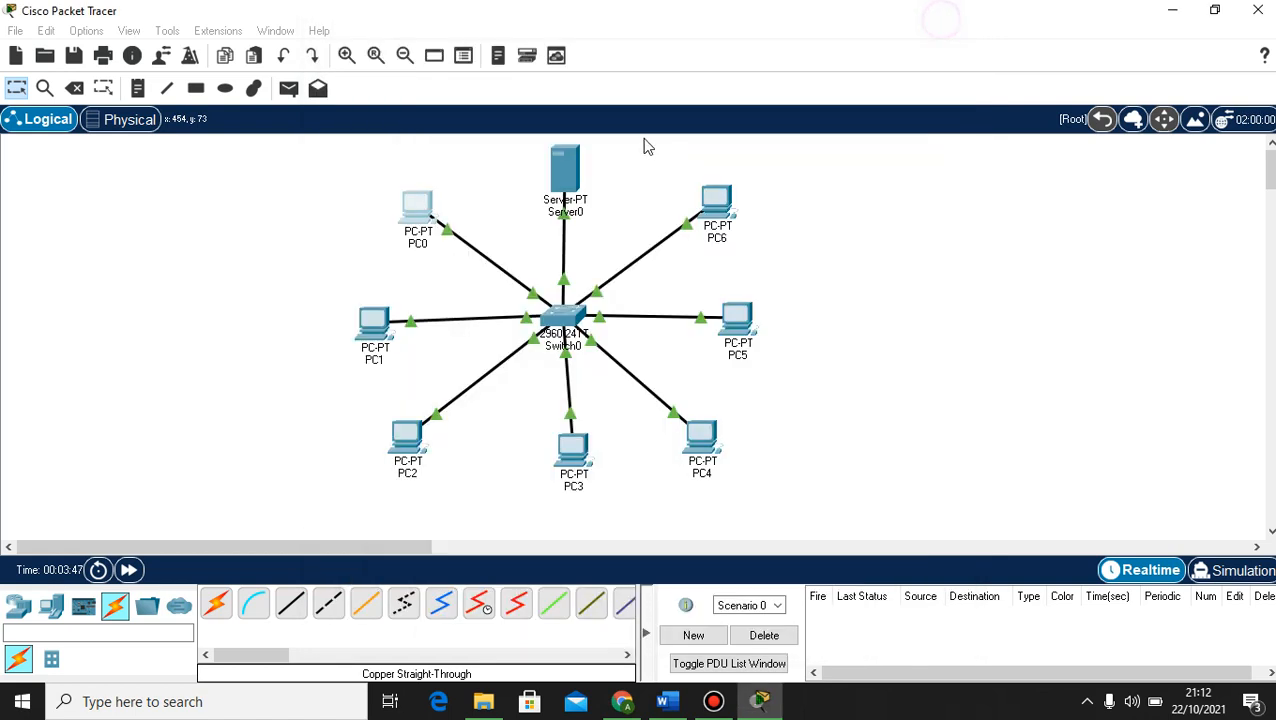
# - Copy Server0's full IPv4 address from its IP configuration and close the server window
pyautogui.click(553, 150)
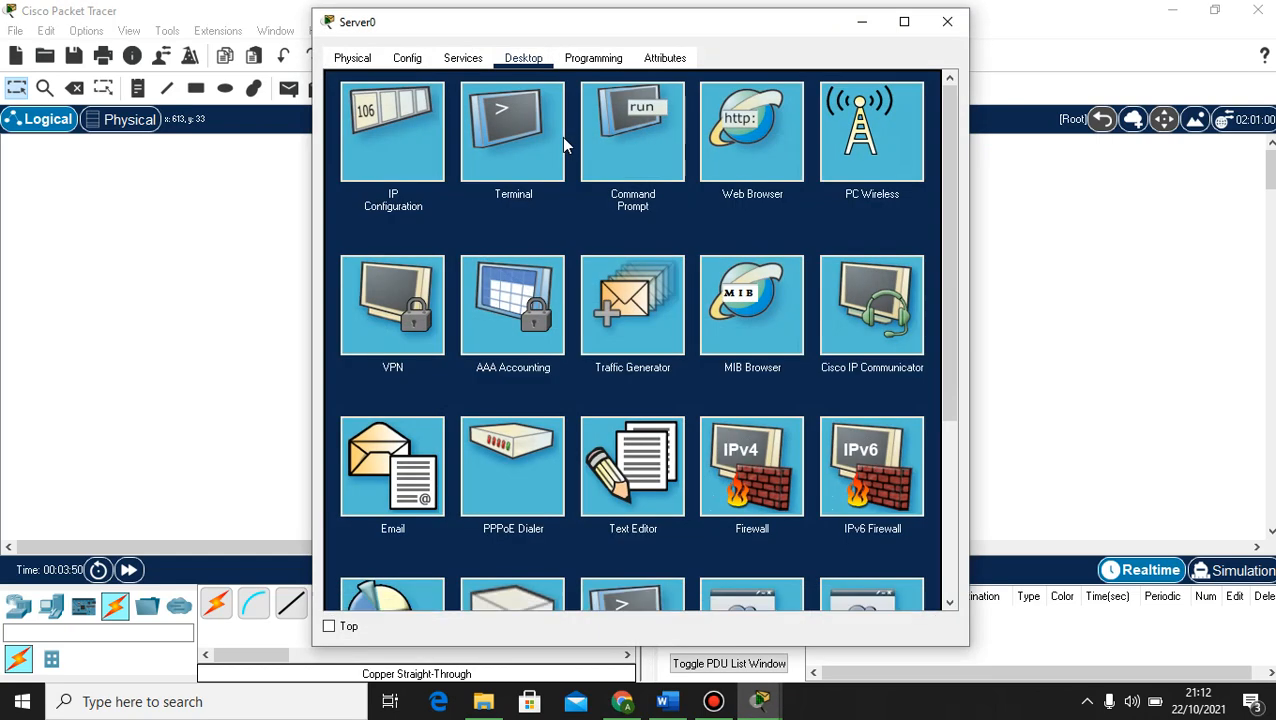
pyautogui.click(367, 148)
pyautogui.click(616, 165)
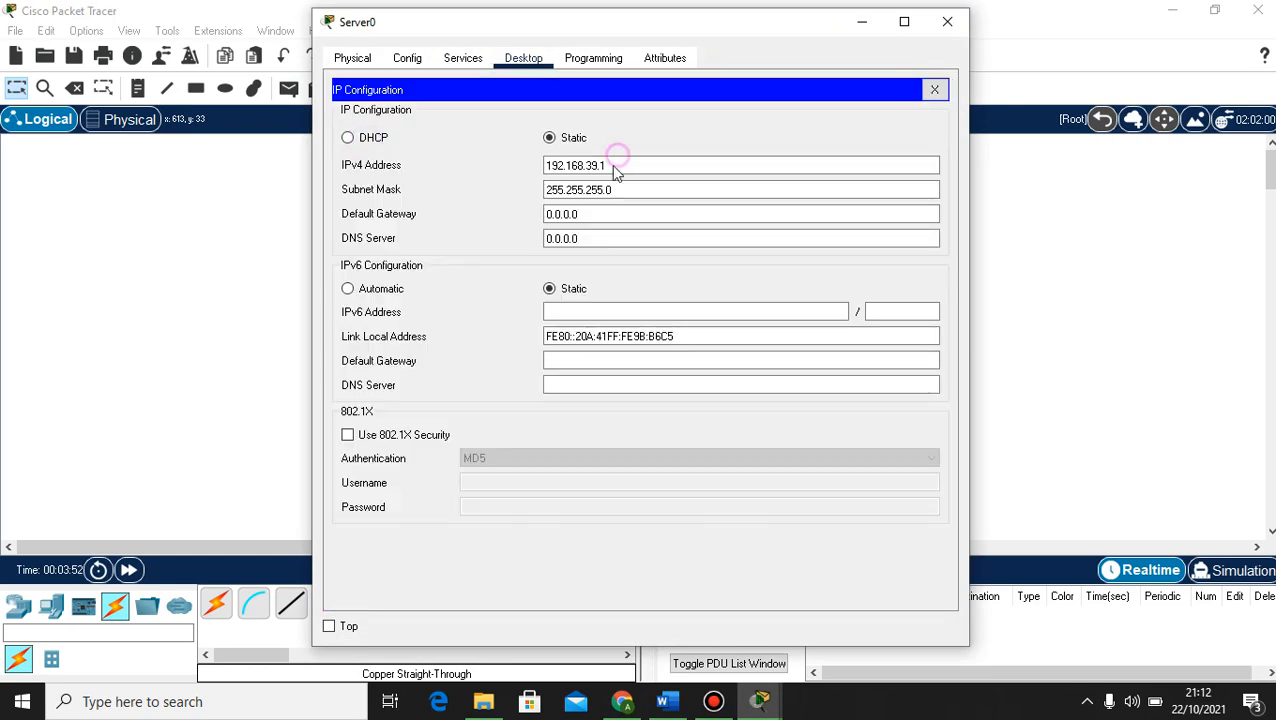
pyautogui.moveTo(605, 166); pyautogui.dragTo(538, 165)
pyautogui.hotkey('ctrl', 'c')
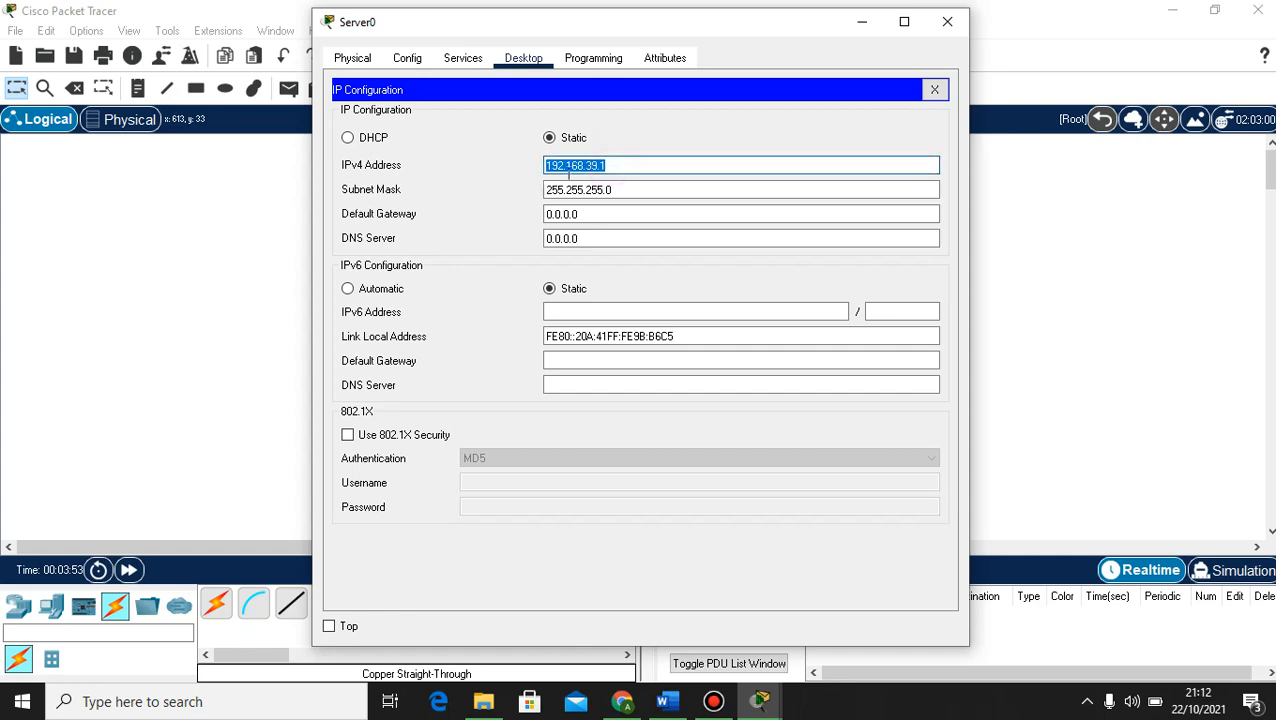
pyautogui.click(947, 21)
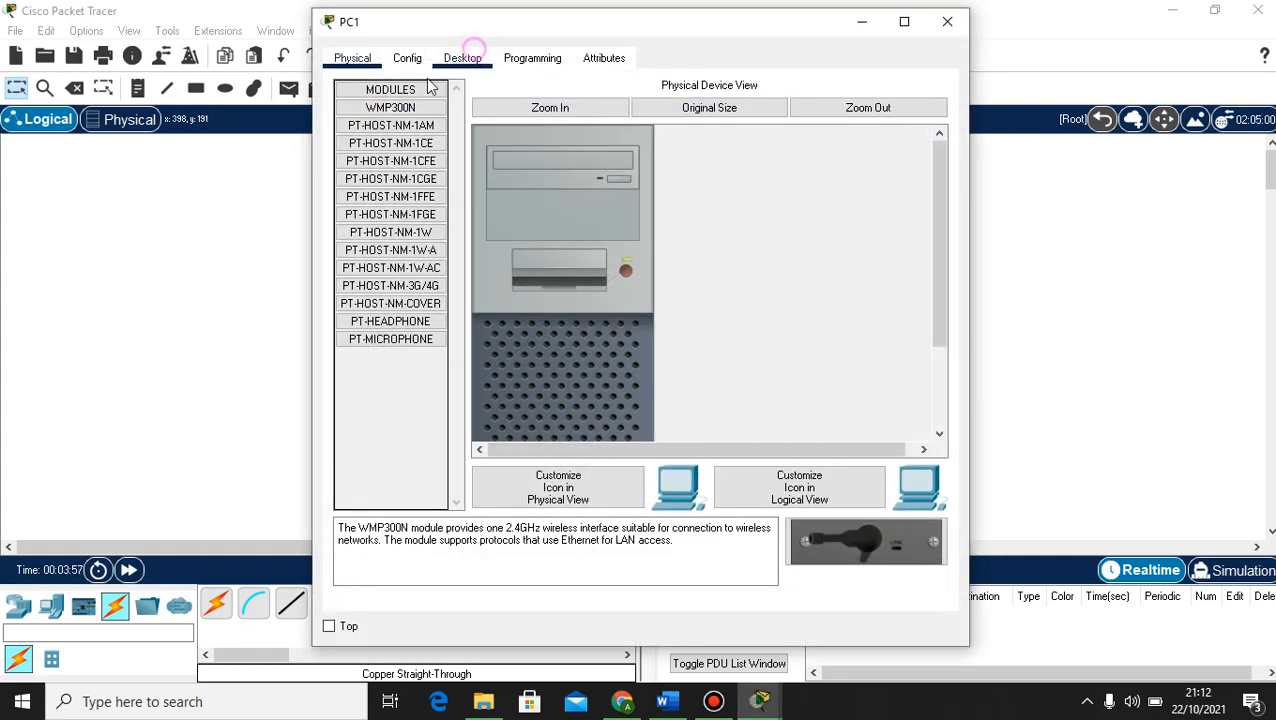
# - Give PC1 the static IPv4 address 192.168.39.3 with subnet mask 255.255.255.0
pyautogui.click(462, 57)
pyautogui.click(398, 122)
pyautogui.click(574, 186)
pyautogui.hotkey('ctrl', 'v')
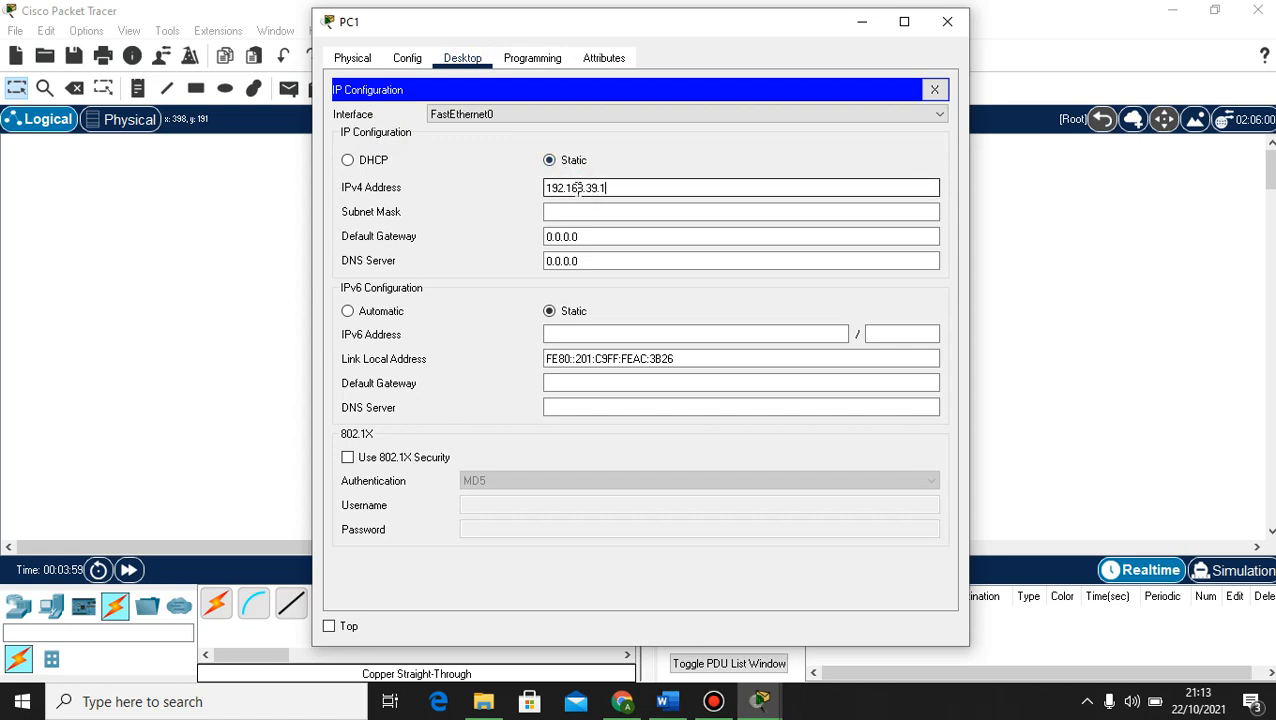
pyautogui.write('3')
pyautogui.click(609, 212)
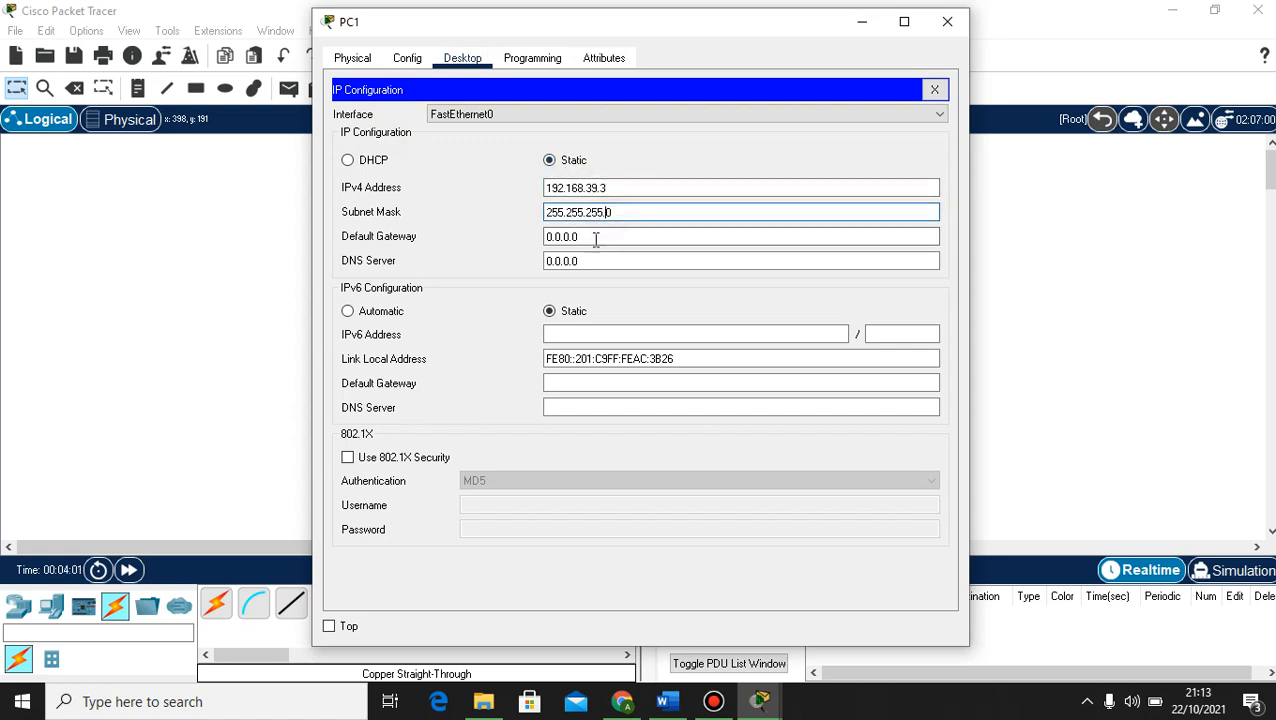
# - Set PC1's default gateway to the copied server address 192.168.39.1 and close its configuration
pyautogui.click(595, 237)
pyautogui.click(594, 238)
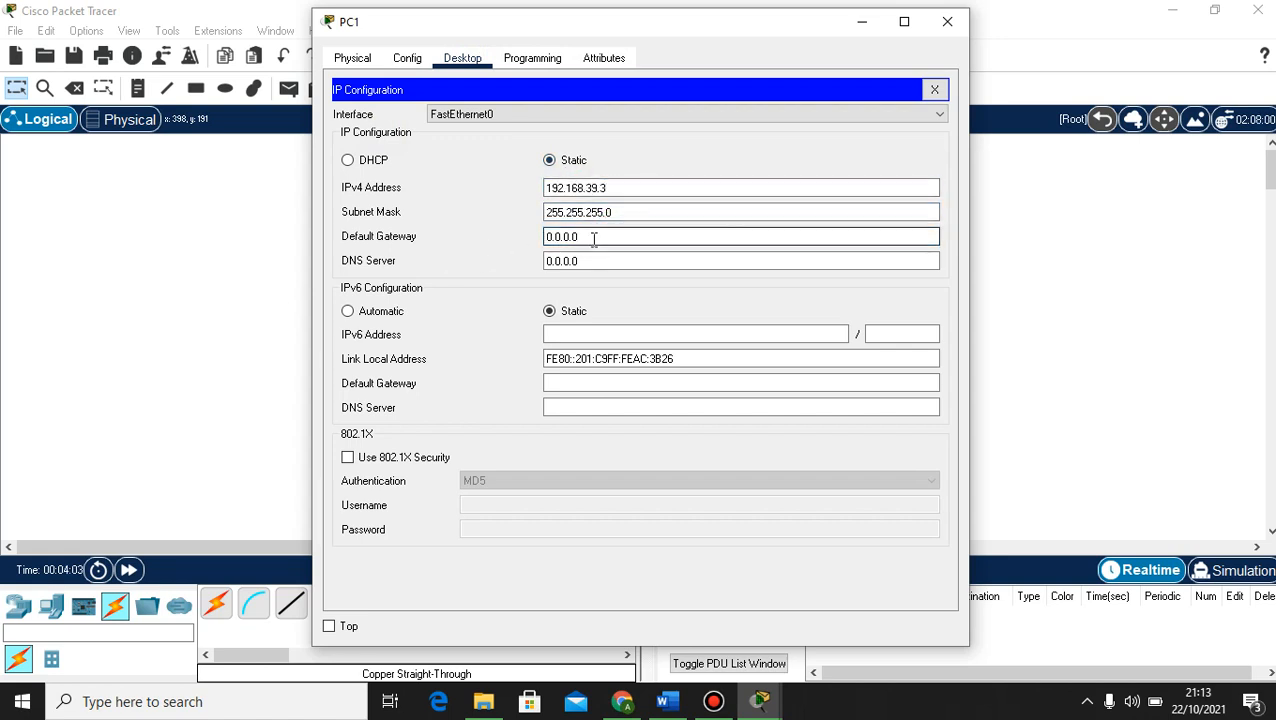
pyautogui.moveTo(590, 237); pyautogui.dragTo(515, 236)
pyautogui.hotkey('ctrl', 'v')
pyautogui.click(947, 21)
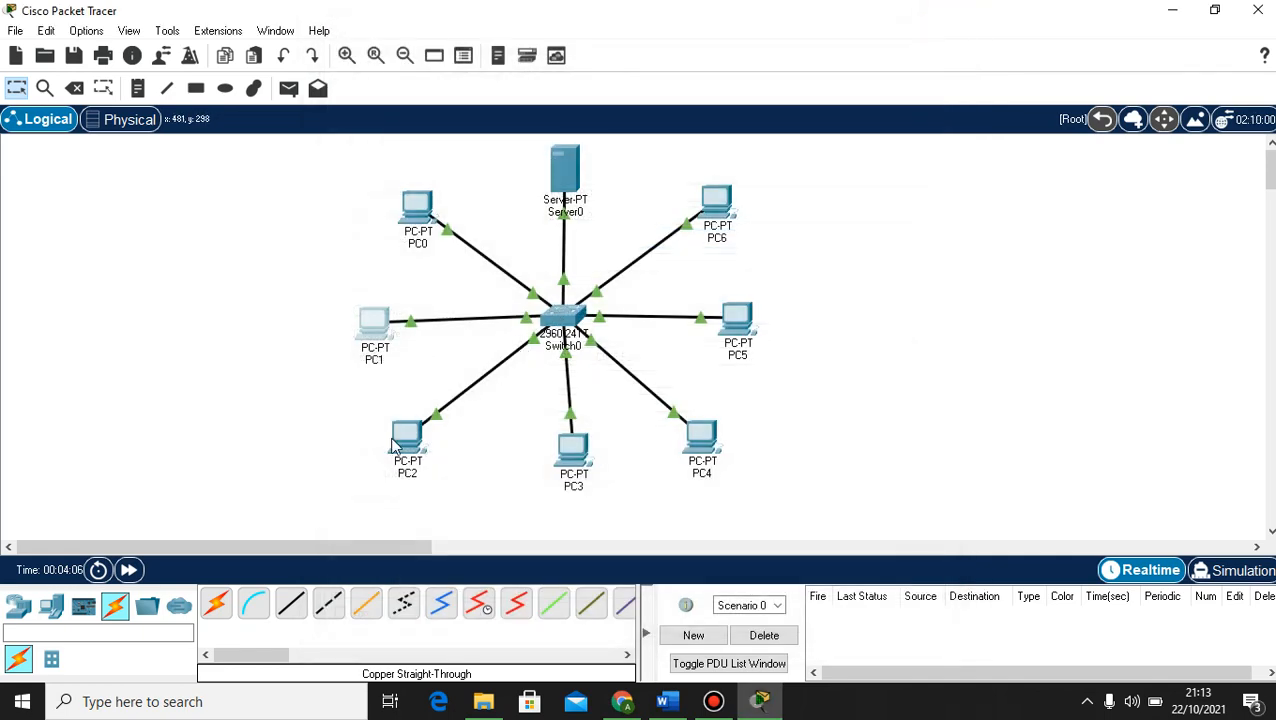
# - Give PC2 the static IPv4 address 192.168.39.4 with subnet mask 255.255.255.0
pyautogui.click(398, 440)
pyautogui.click(463, 59)
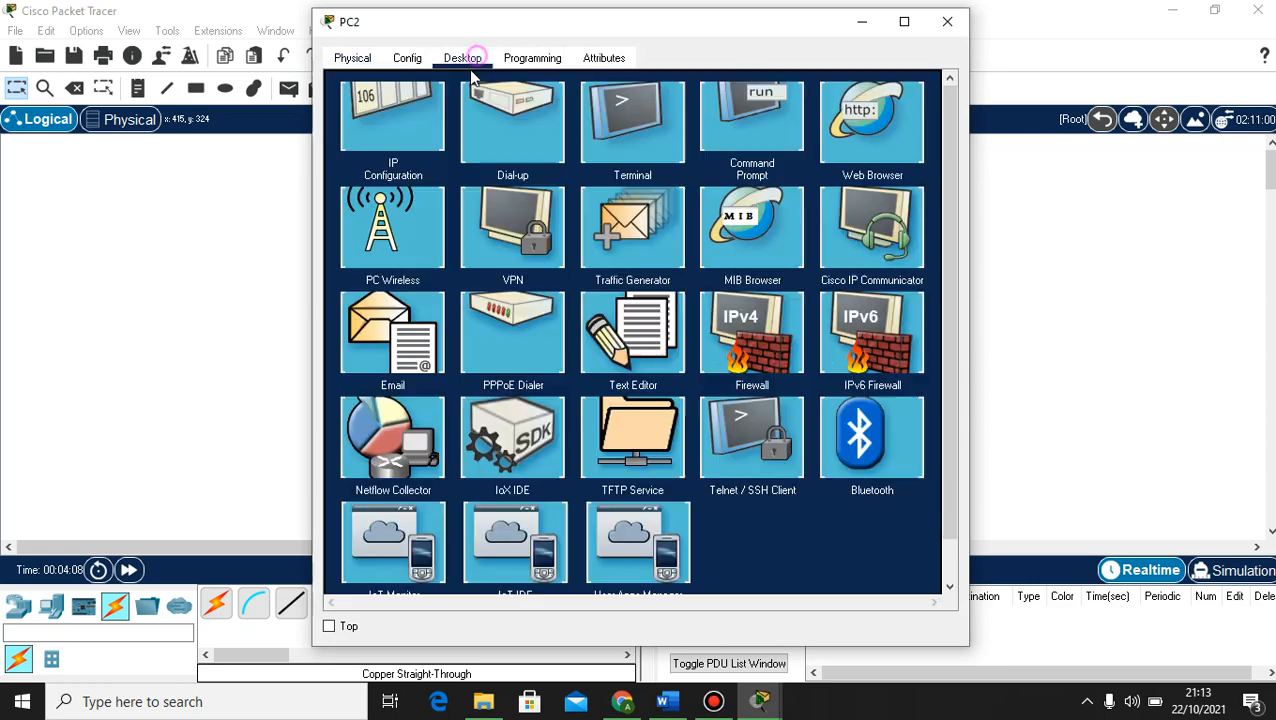
pyautogui.click(445, 140)
pyautogui.click(580, 186)
pyautogui.hotkey('ctrl', 'v')
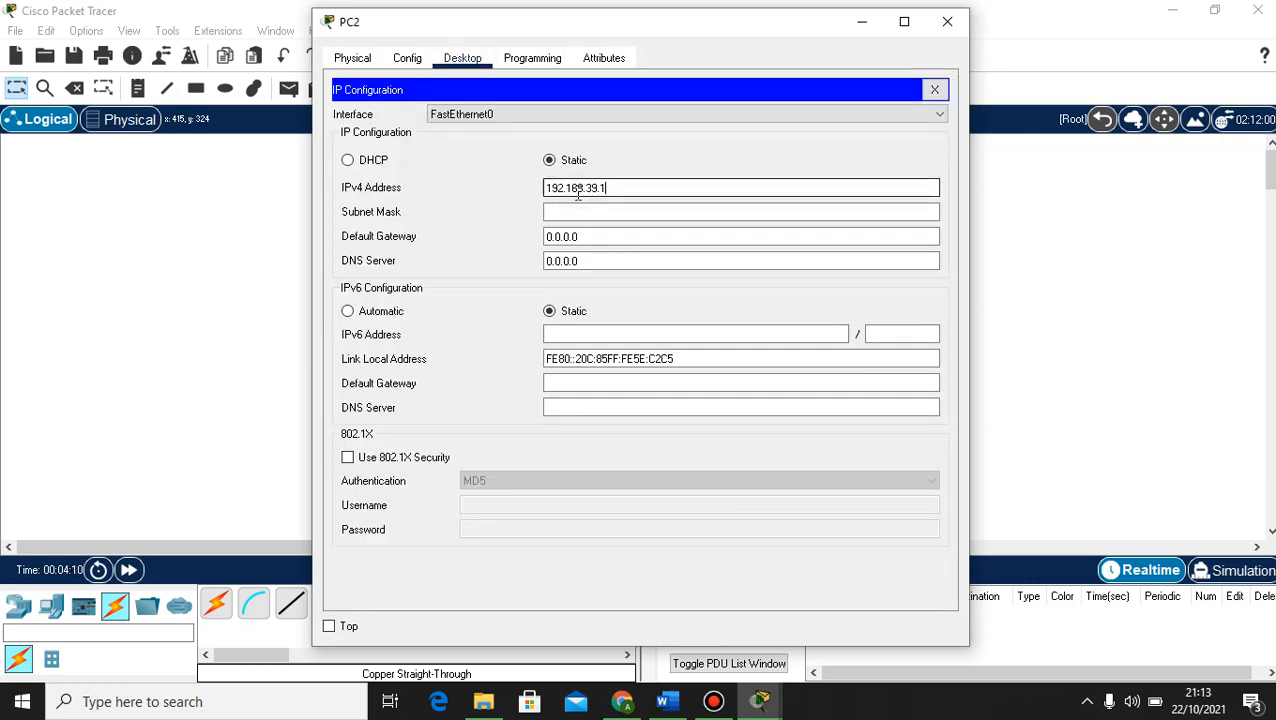
pyautogui.press('BackSpace')
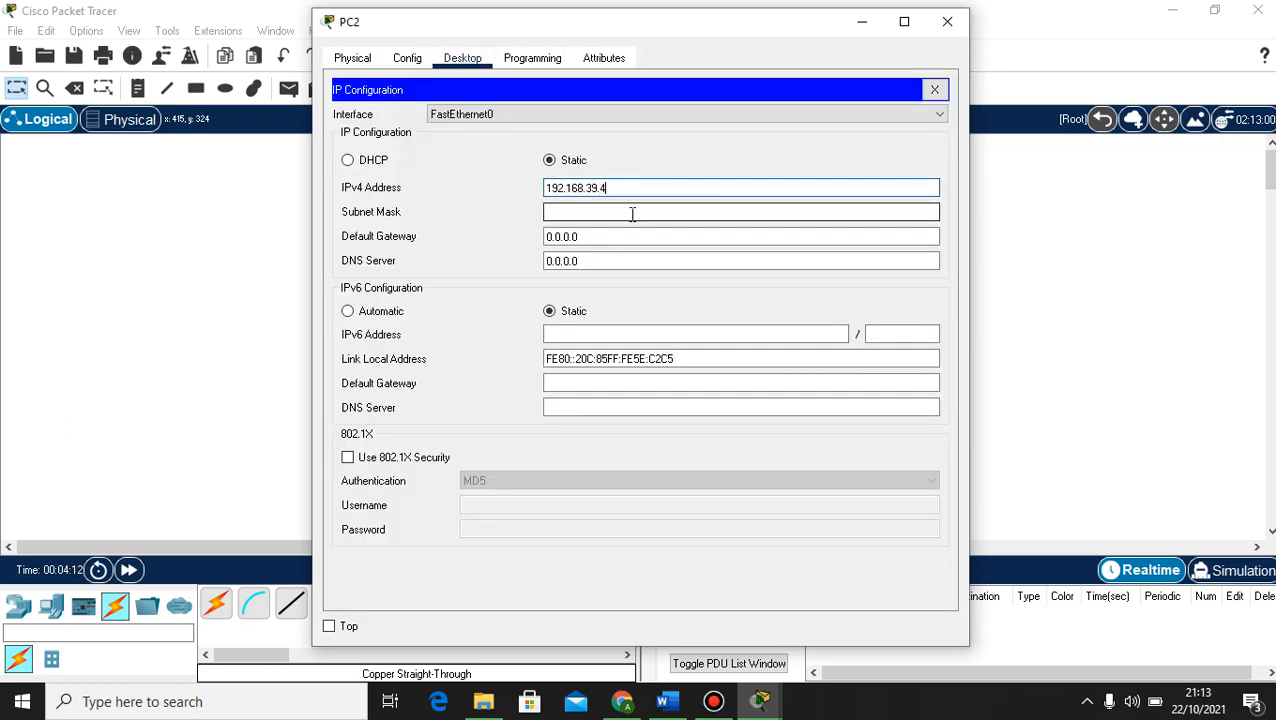
pyautogui.click(632, 212)
# - Set PC2's default gateway to the copied server address 192.168.39.1 and close its configuration
pyautogui.click(629, 234)
pyautogui.doubleClick(591, 236)
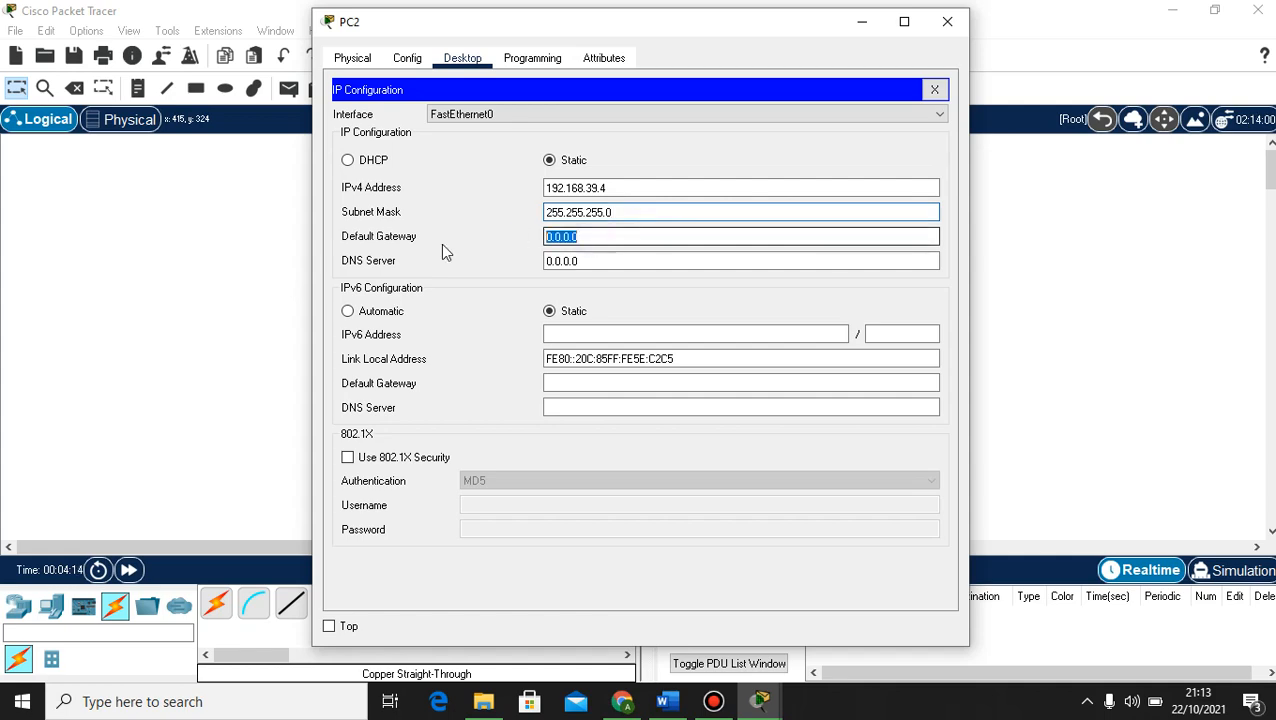
pyautogui.hotkey('ctrl', 'v')
pyautogui.click(940, 25)
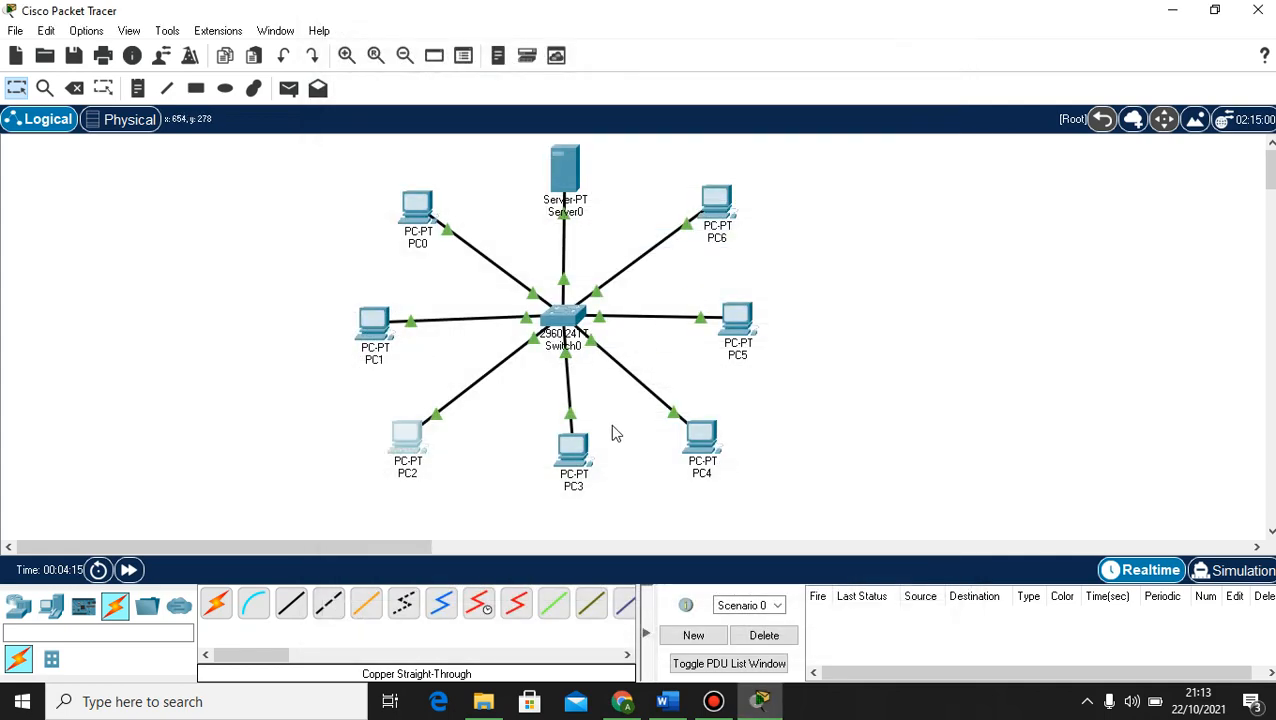
# - Give PC3 the static IPv4 address 192.168.39.5, subnet mask 255.255.255.0 and default gateway 192.168.39.1
pyautogui.click(572, 448)
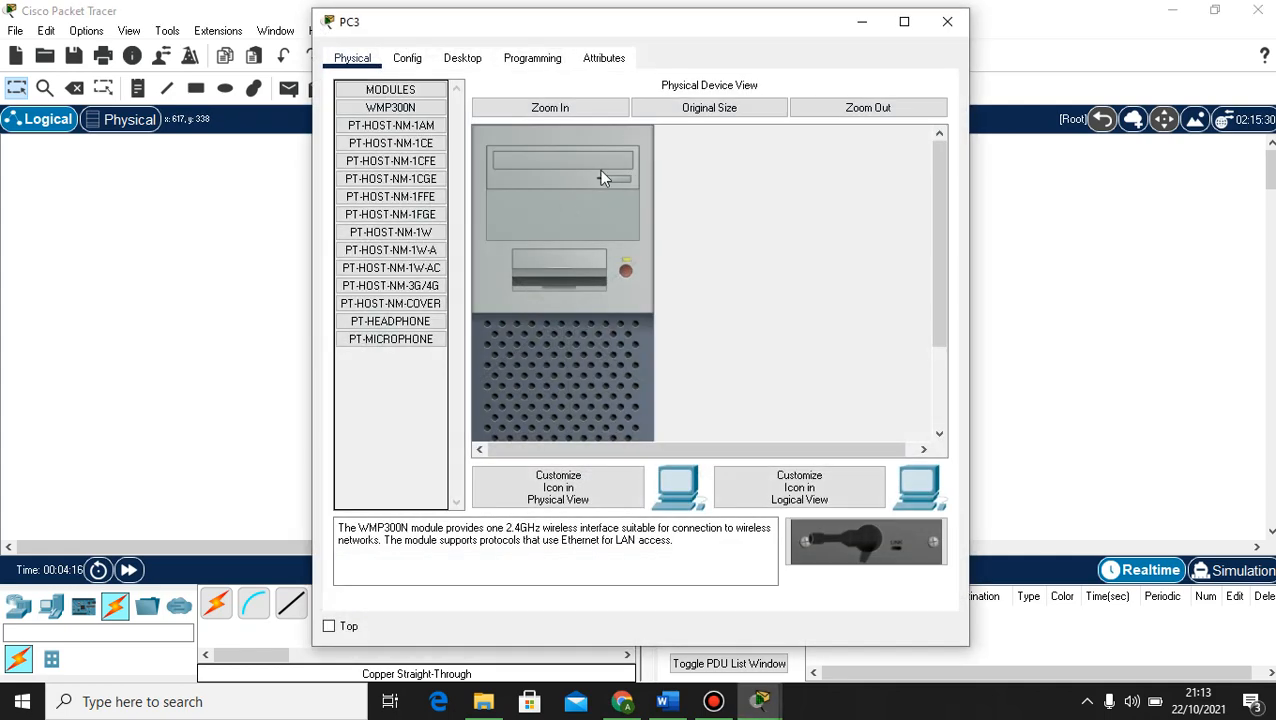
pyautogui.click(462, 57)
pyautogui.click(378, 148)
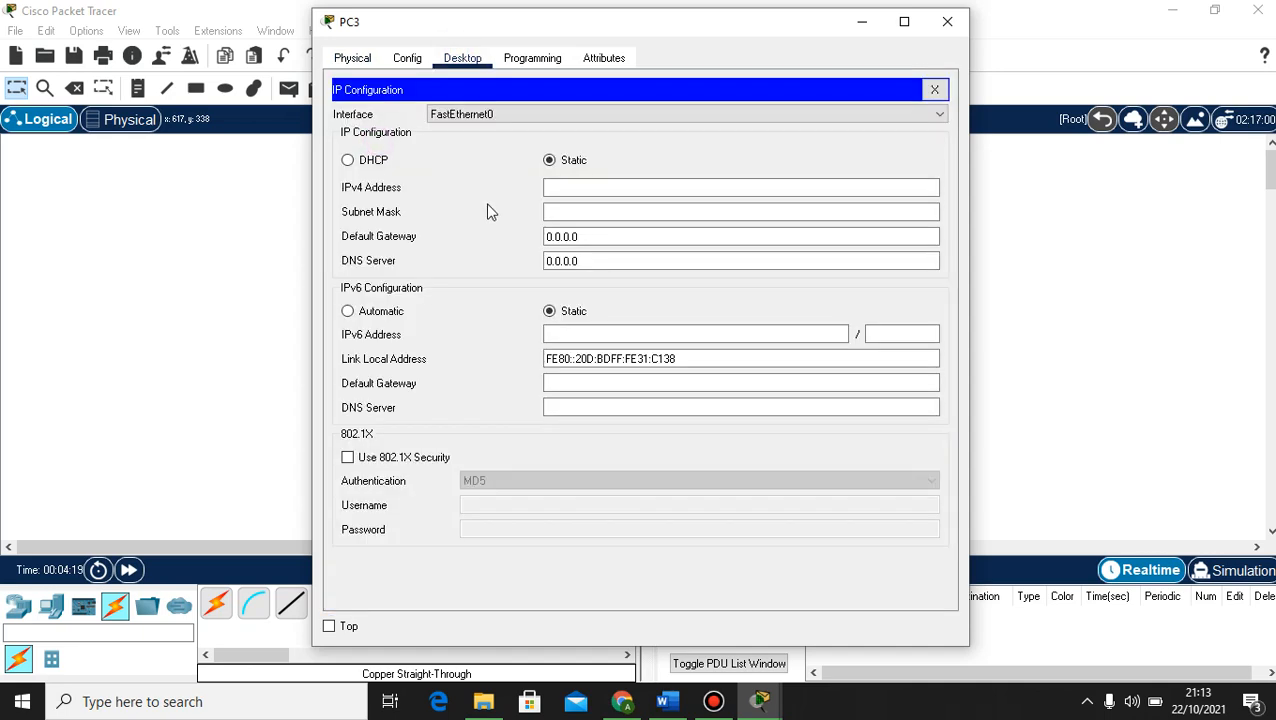
pyautogui.click(579, 183)
pyautogui.write('192.168.39.1')
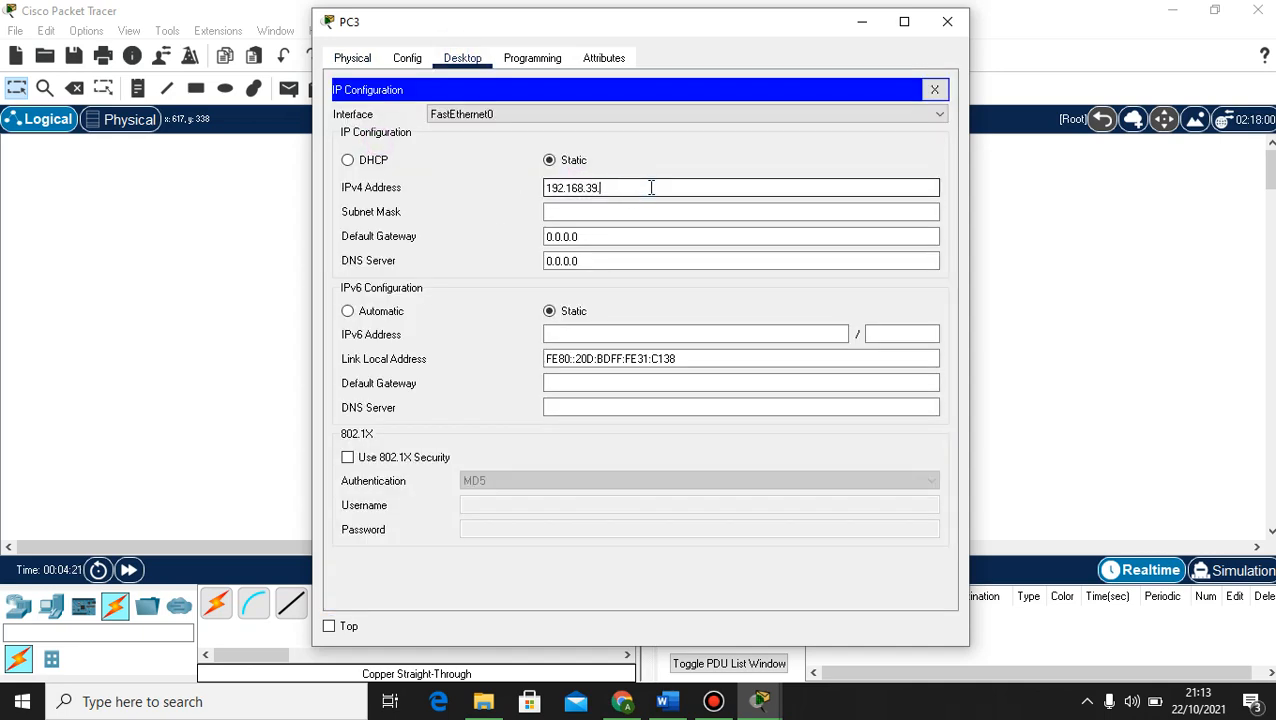
pyautogui.click(602, 210)
pyautogui.press('Tab')
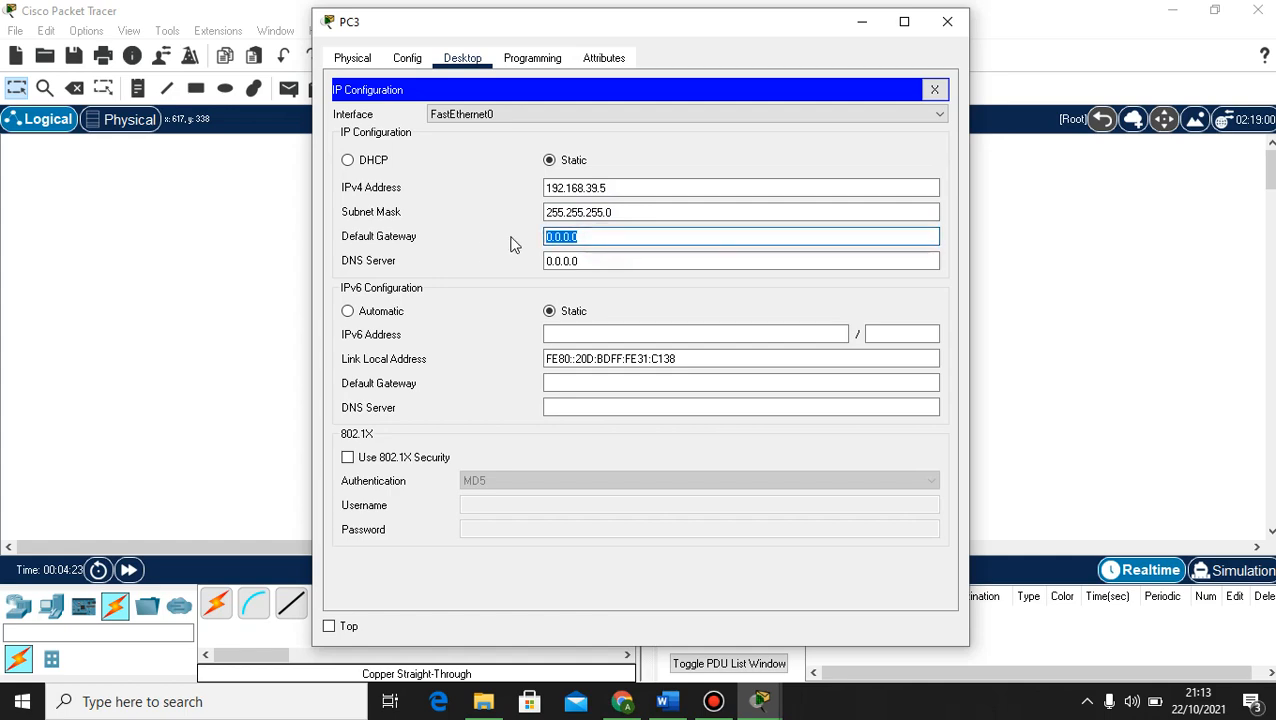
pyautogui.write('192.168.39.1')
pyautogui.click(945, 22)
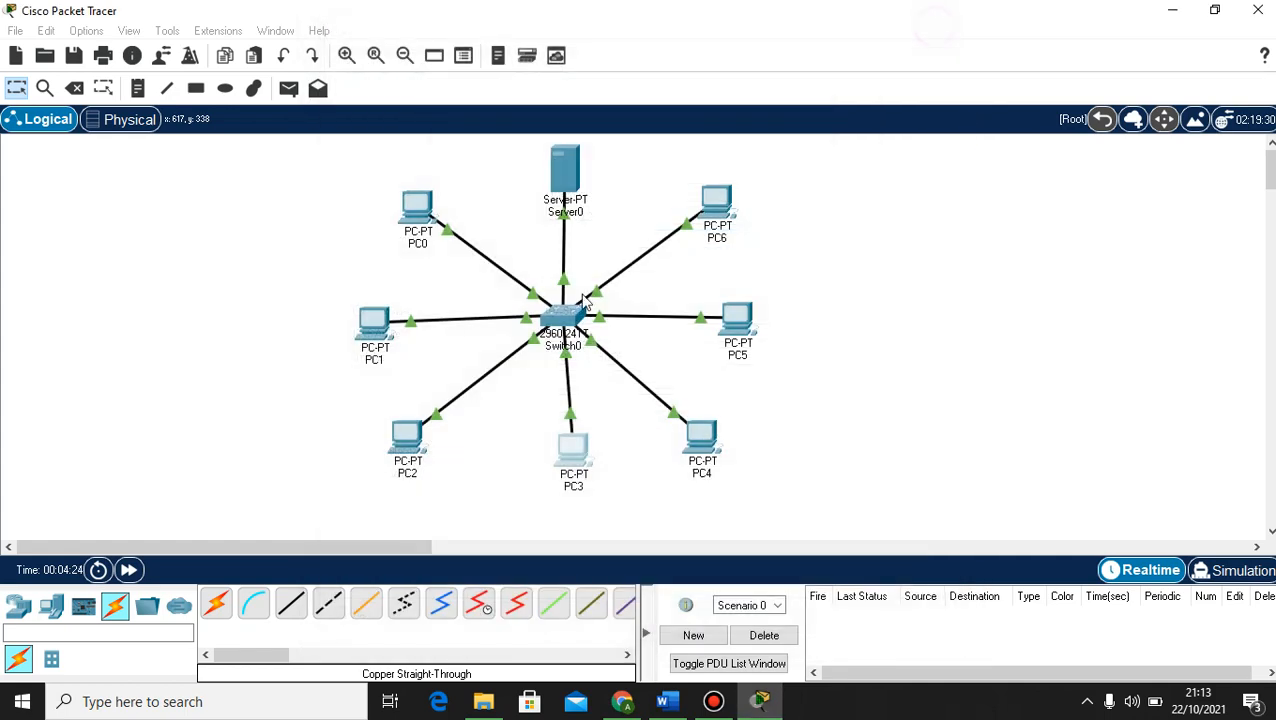
# - Give PC4 the static IPv4 address 192.168.39.6 with subnet mask 255.255.255.0
pyautogui.click(701, 440)
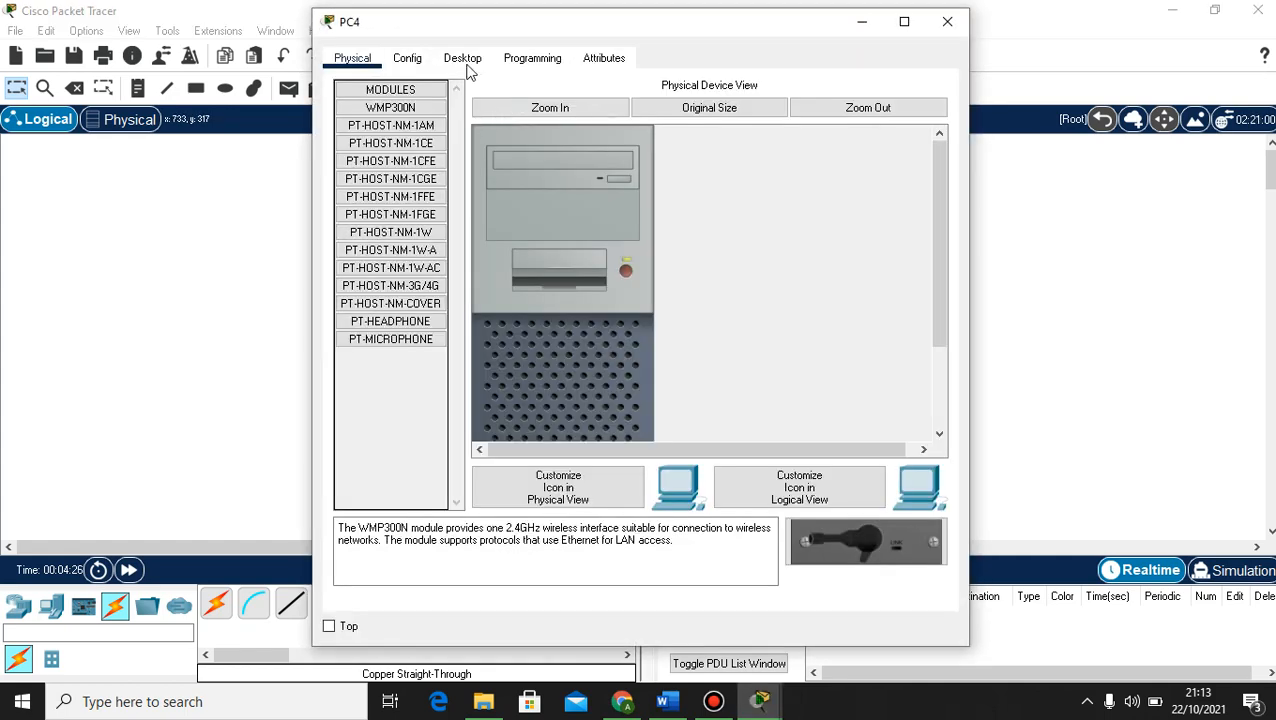
pyautogui.click(462, 58)
pyautogui.click(396, 128)
pyautogui.click(604, 193)
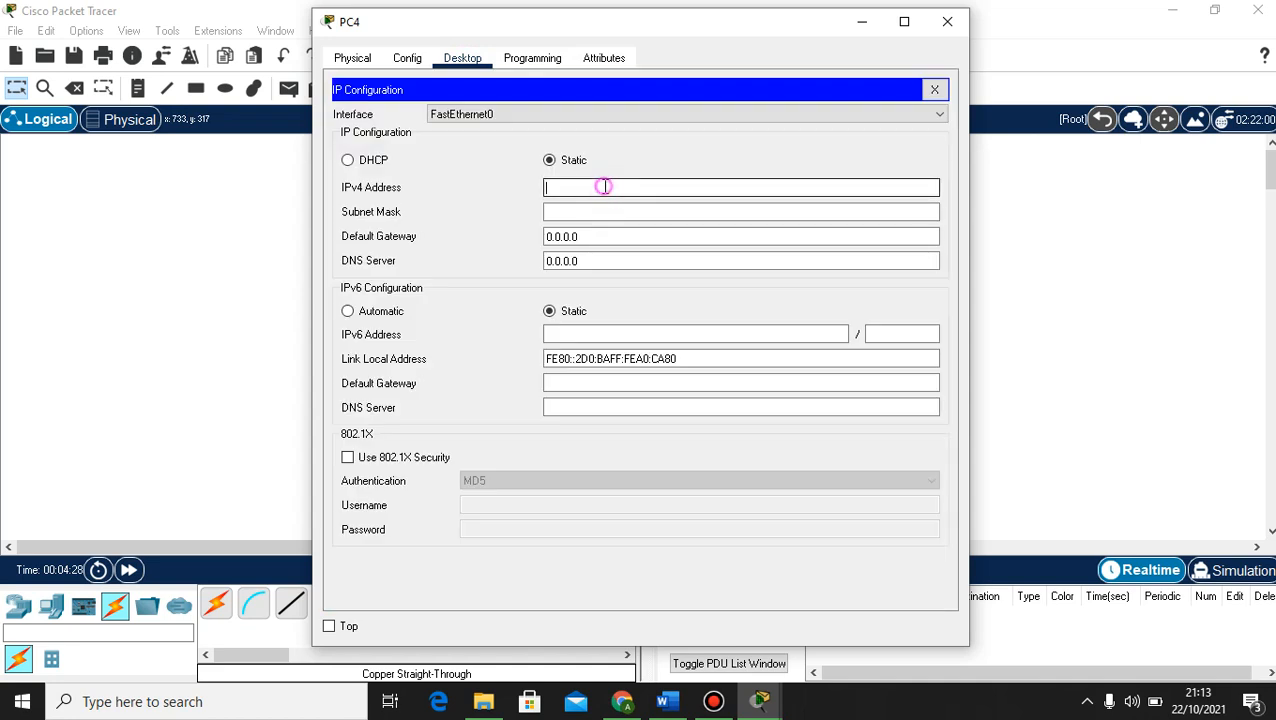
pyautogui.write('192.168.39.4')
pyautogui.click(611, 210)
pyautogui.click(621, 190)
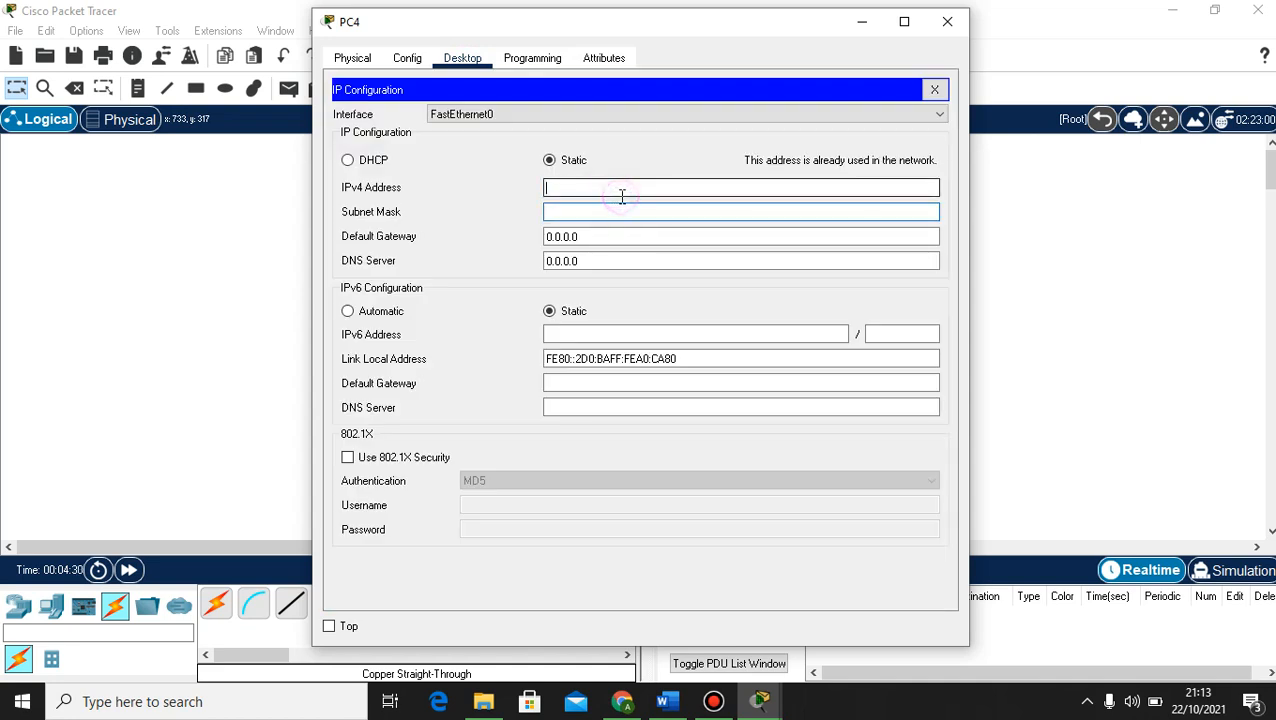
pyautogui.write('192.168.39.16')
pyautogui.click(621, 210)
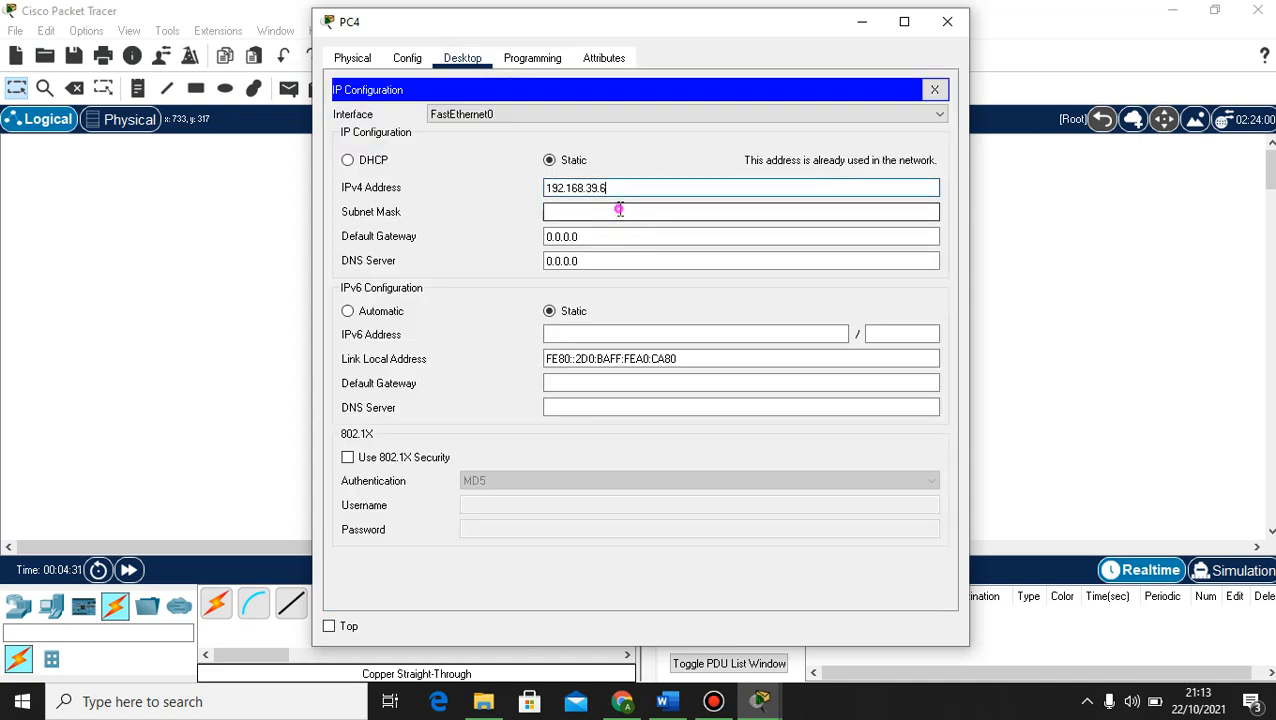
# - Set PC4's default gateway to 192.168.39.1 and close its configuration
pyautogui.click(617, 235)
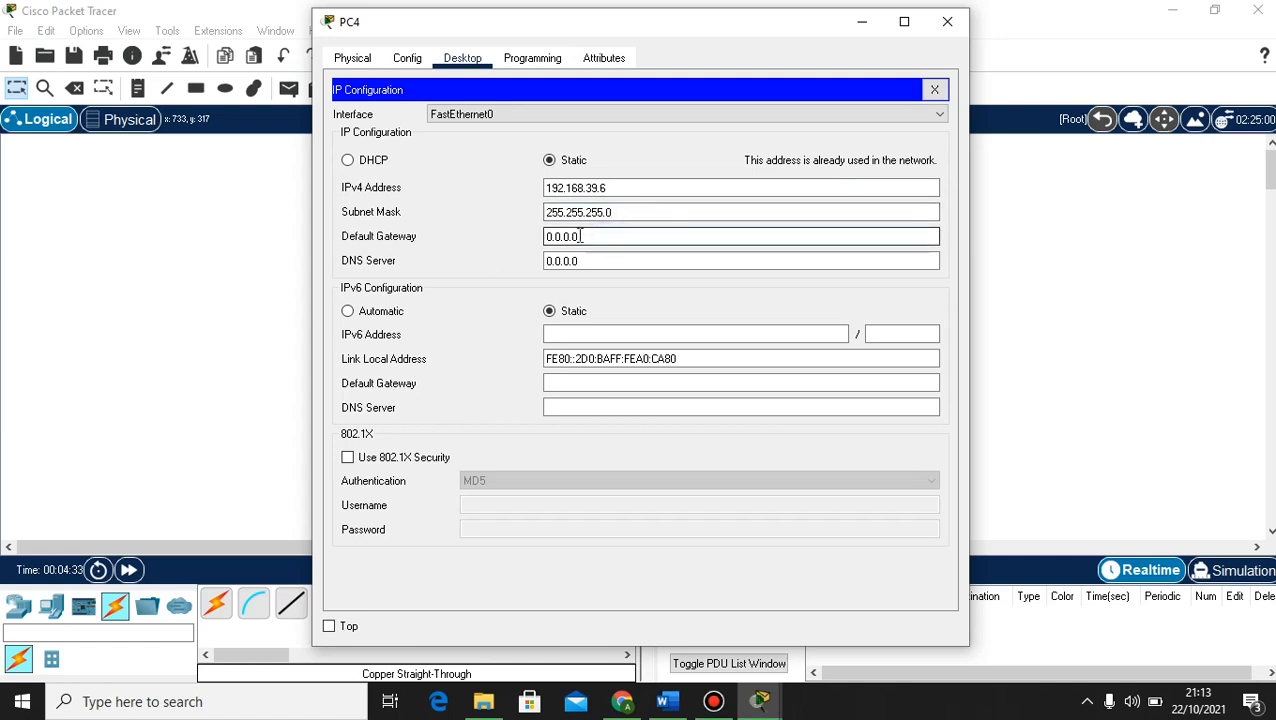
pyautogui.hotkey('shift', 'Home')
pyautogui.write('192.168.39.1')
pyautogui.click(947, 21)
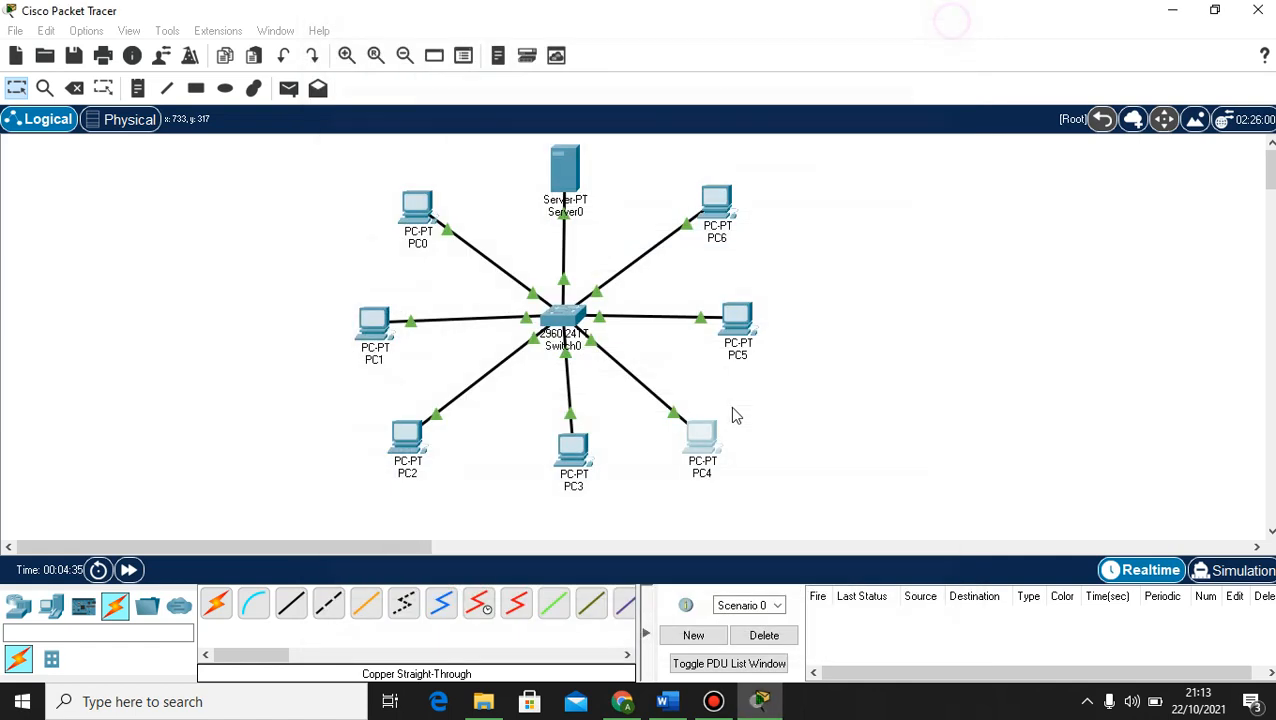
# - Give PC5 the static IPv4 address 192.168.39.7, subnet mask 255.255.255.0 and default gateway 192.168.39.1
pyautogui.click(738, 318)
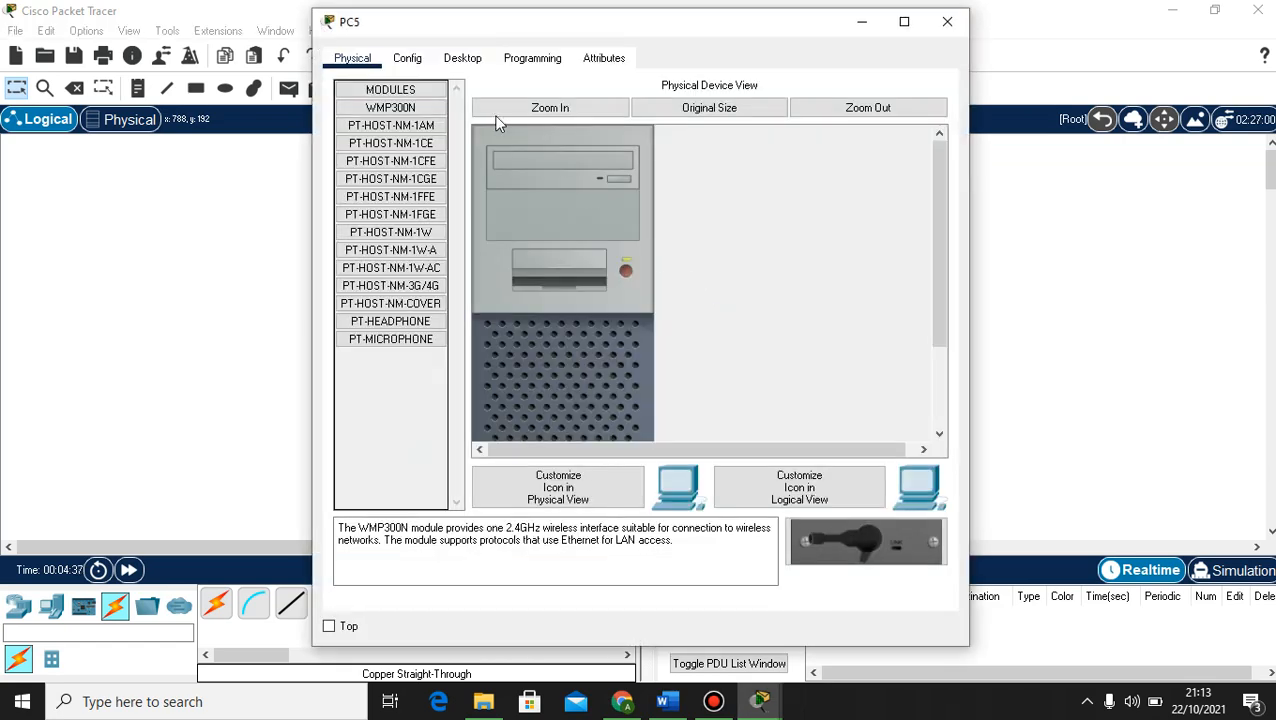
pyautogui.click(462, 58)
pyautogui.click(395, 130)
pyautogui.click(572, 187)
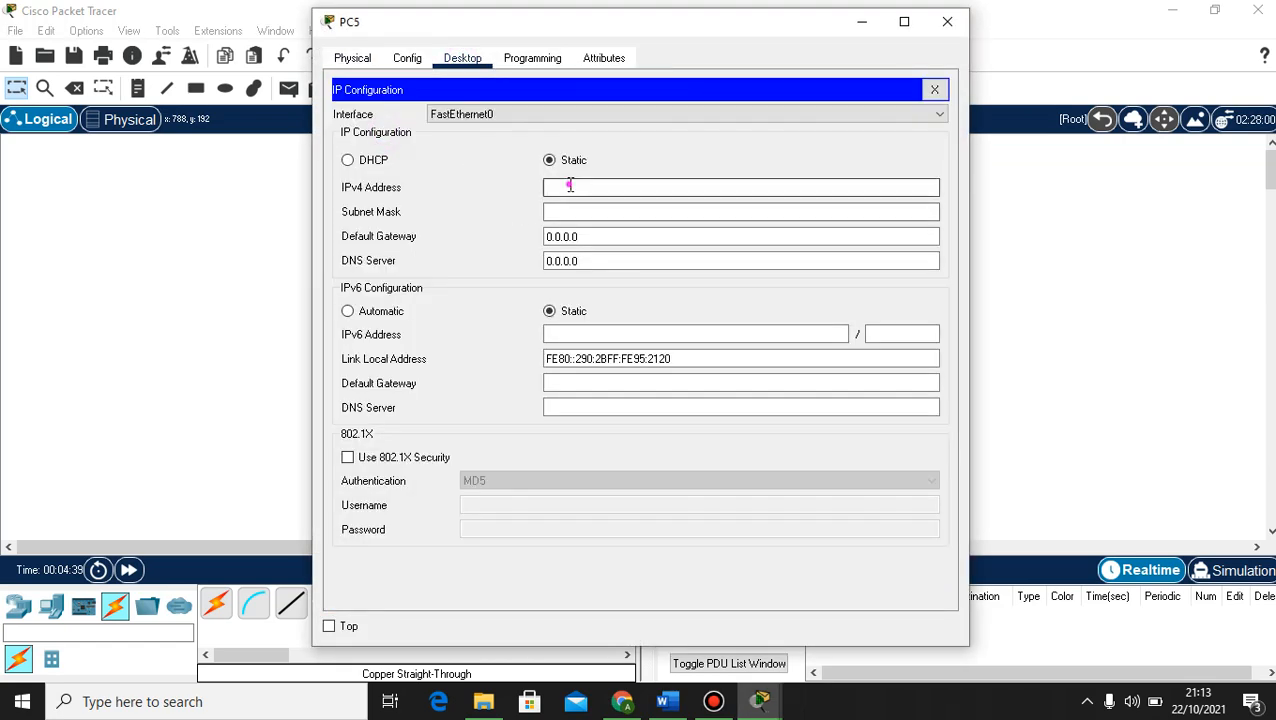
pyautogui.write('192.168.39.1')
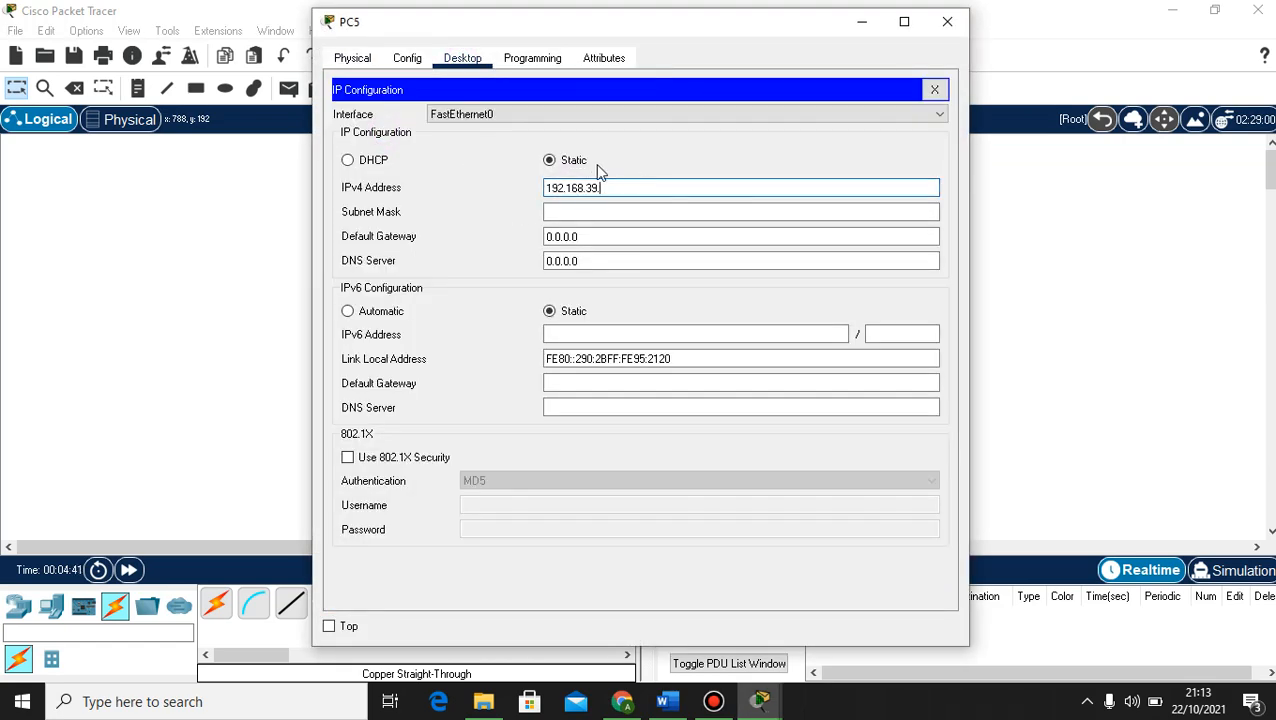
pyautogui.write('7')
pyautogui.press('Tab')
pyautogui.press('Tab')
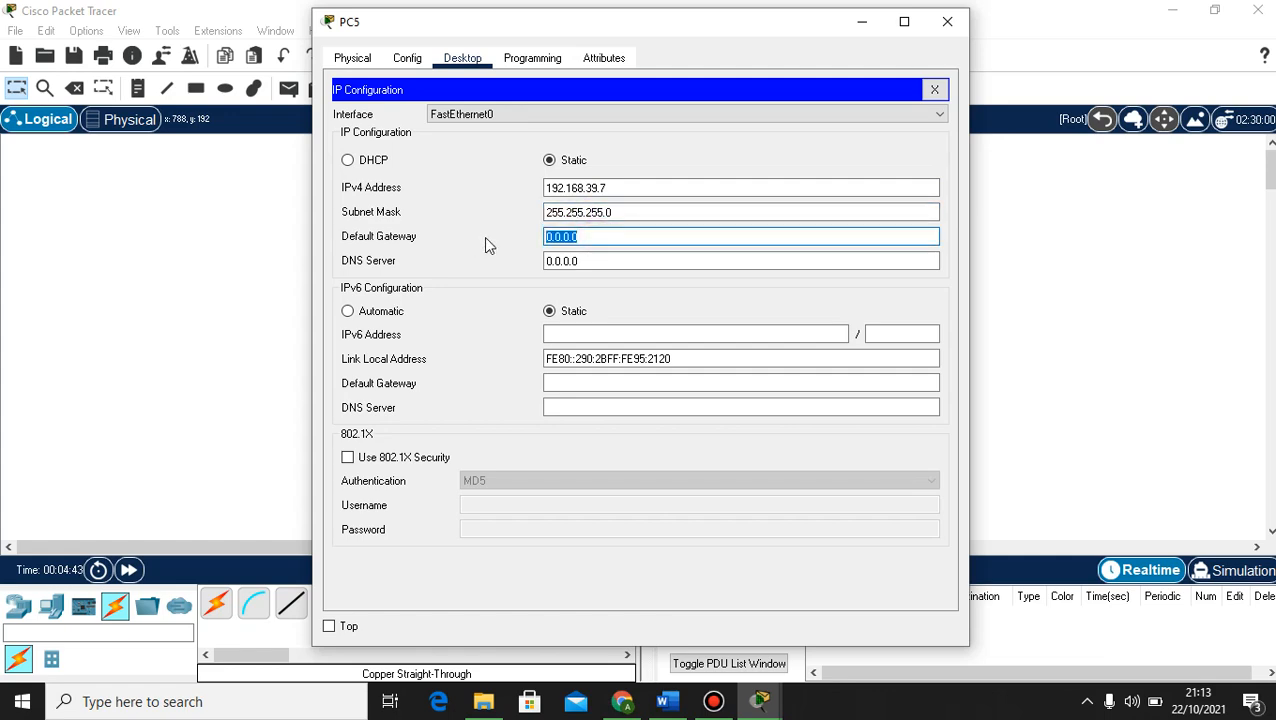
pyautogui.write('192.168.39.1')
pyautogui.click(947, 21)
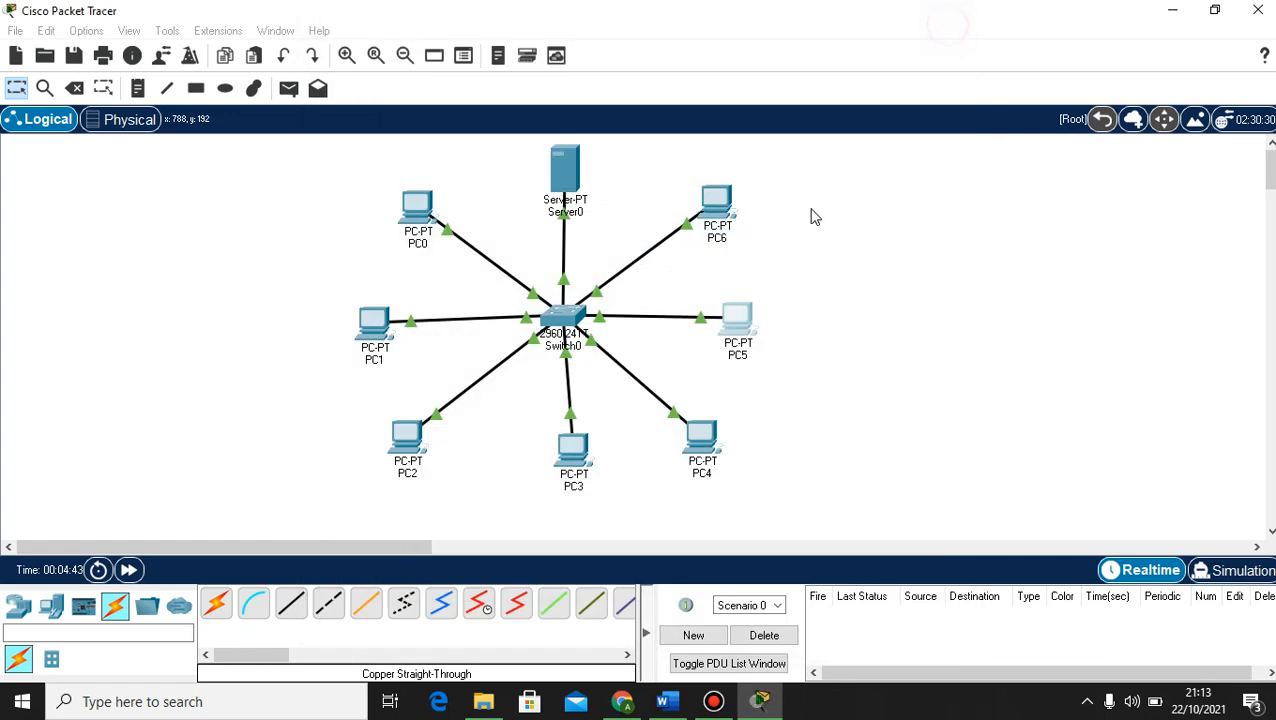
# - Give PC6 the static IPv4 address 192.168.39.8 with subnet mask 255.255.255.0
pyautogui.click(716, 208)
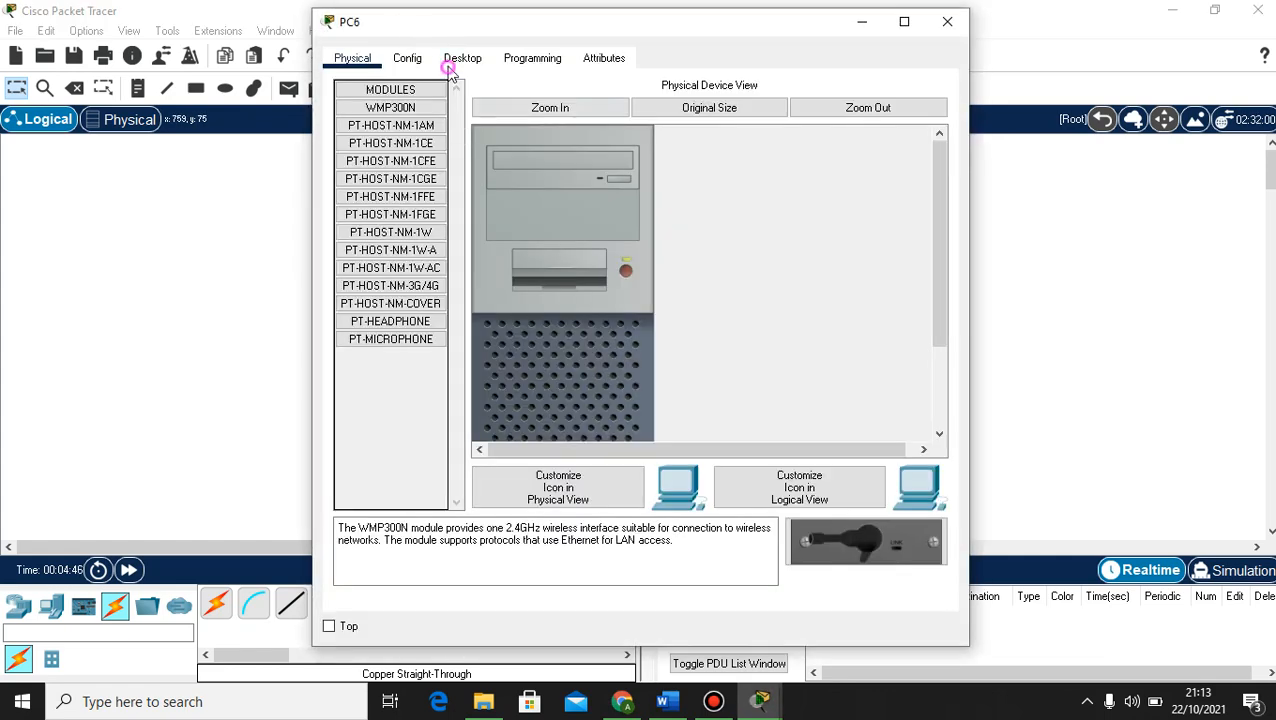
pyautogui.click(452, 62)
pyautogui.click(440, 140)
pyautogui.click(563, 184)
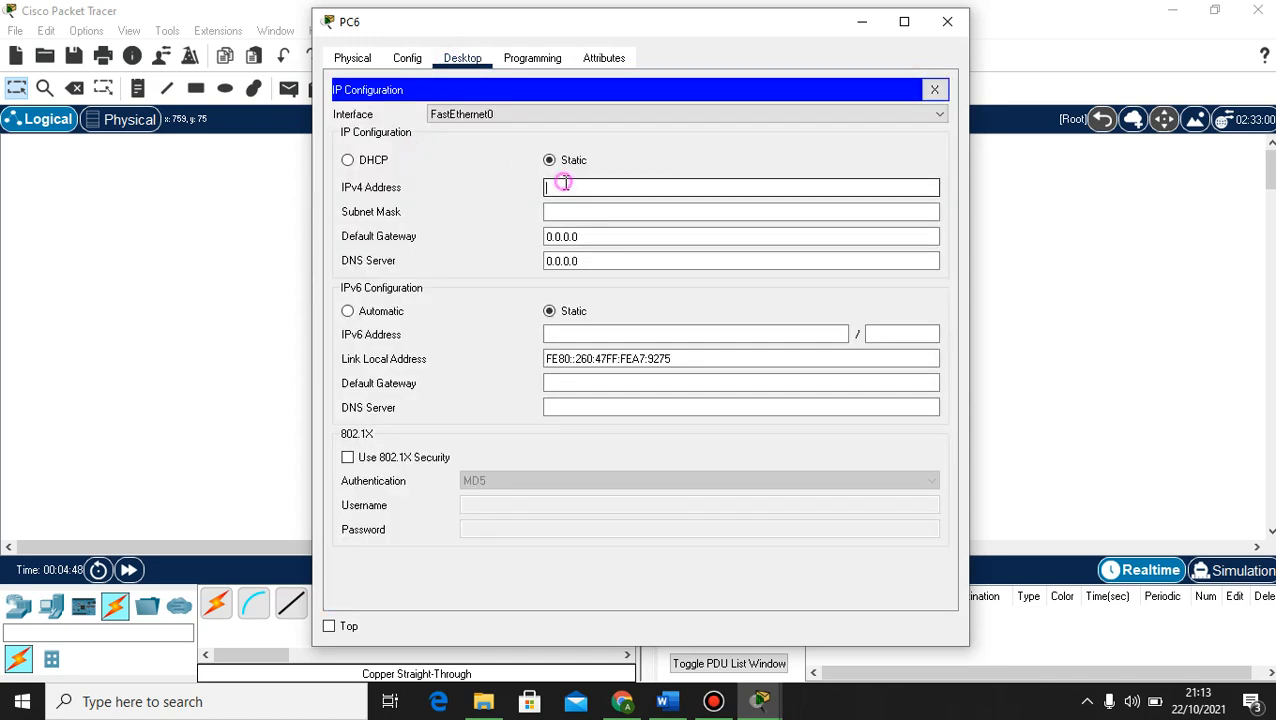
pyautogui.write('192.168.39.1')
pyautogui.write('8')
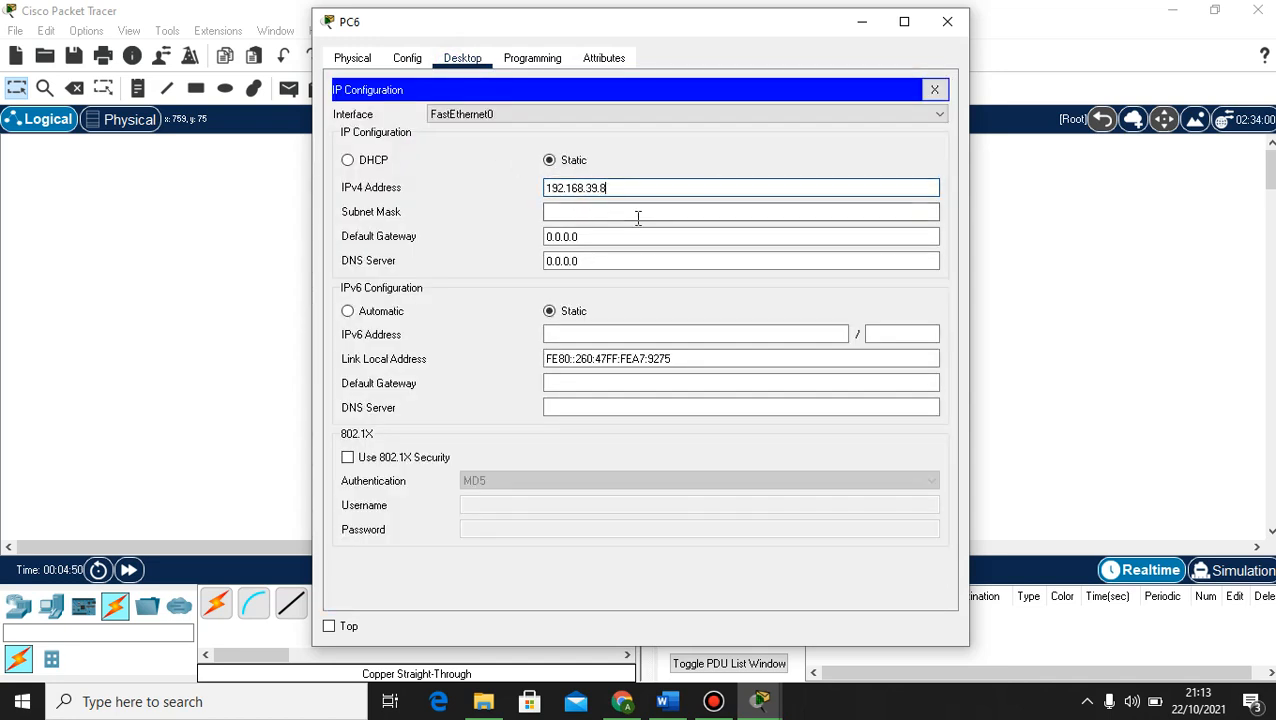
pyautogui.click(638, 214)
# - Set PC6's default gateway to 192.168.39.1 and close its configuration
pyautogui.click(649, 250)
pyautogui.click(603, 233)
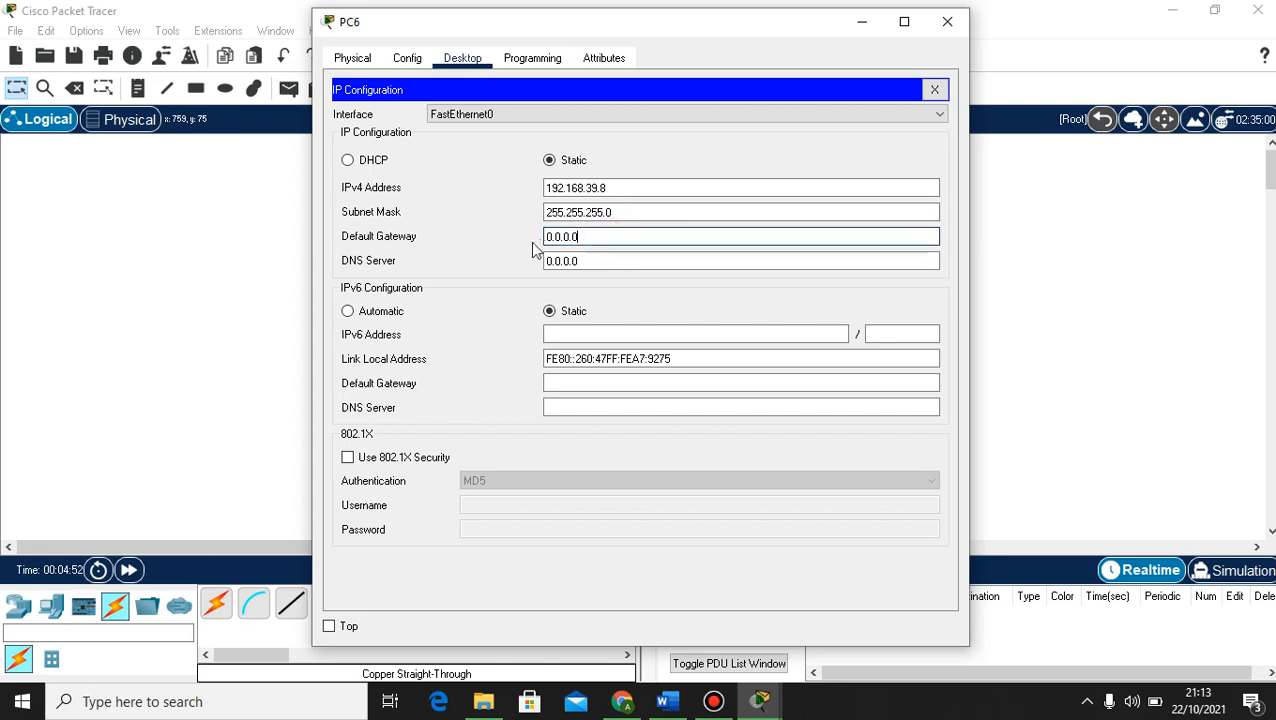
pyautogui.moveTo(592, 238); pyautogui.dragTo(532, 238)
pyautogui.write('192.168.39.1')
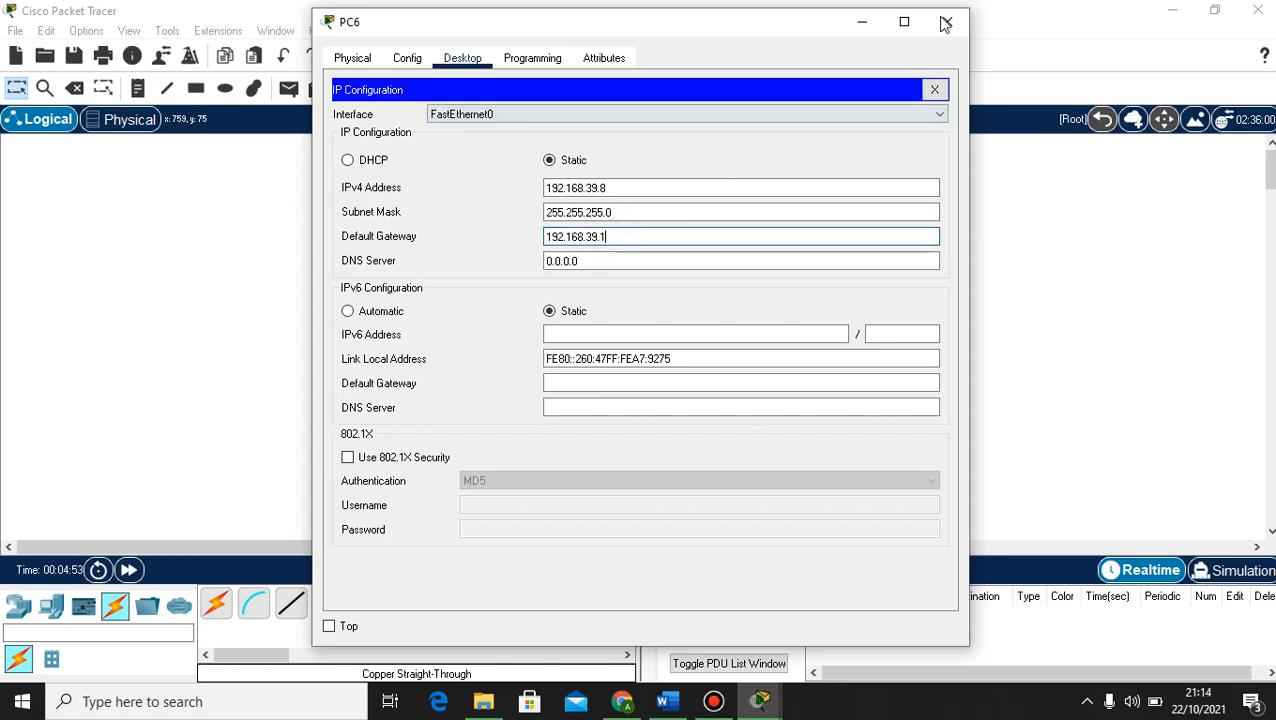
pyautogui.click(947, 21)
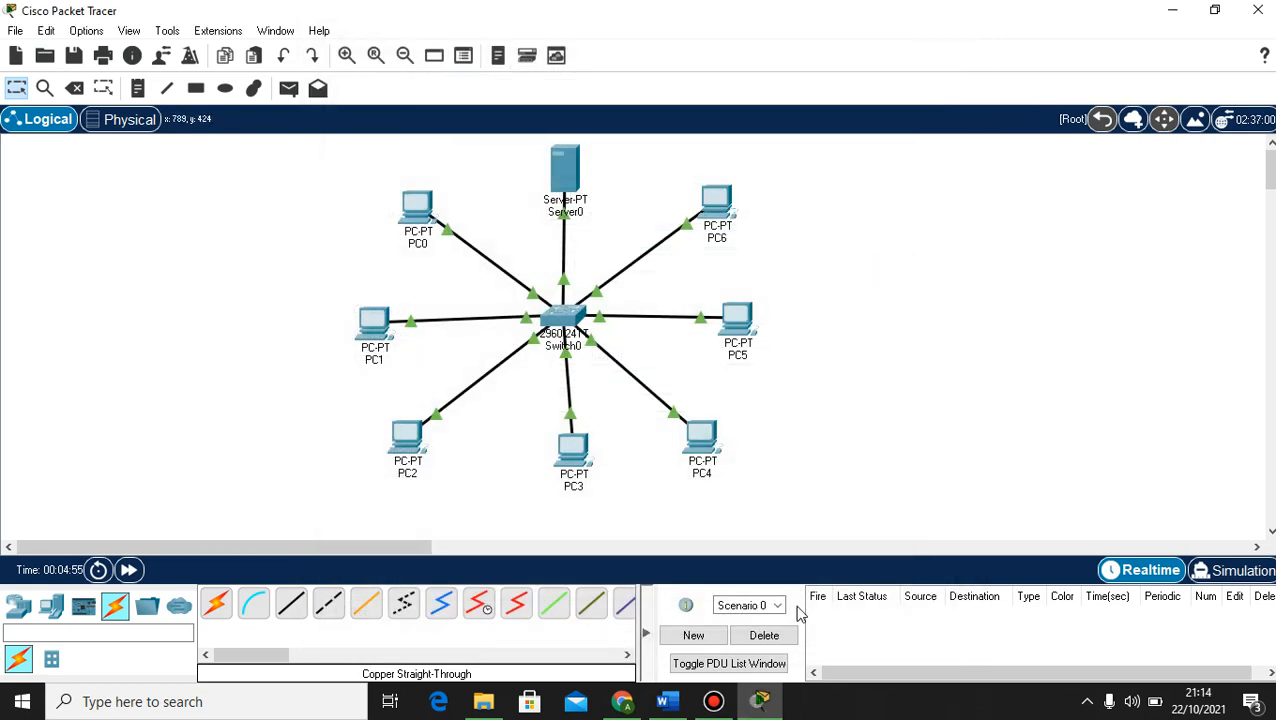
# - Align PC3 directly beneath the switch and test connectivity with a simple PDU from PC0 to Server0
pyautogui.moveTo(585, 450); pyautogui.dragTo(567, 453)
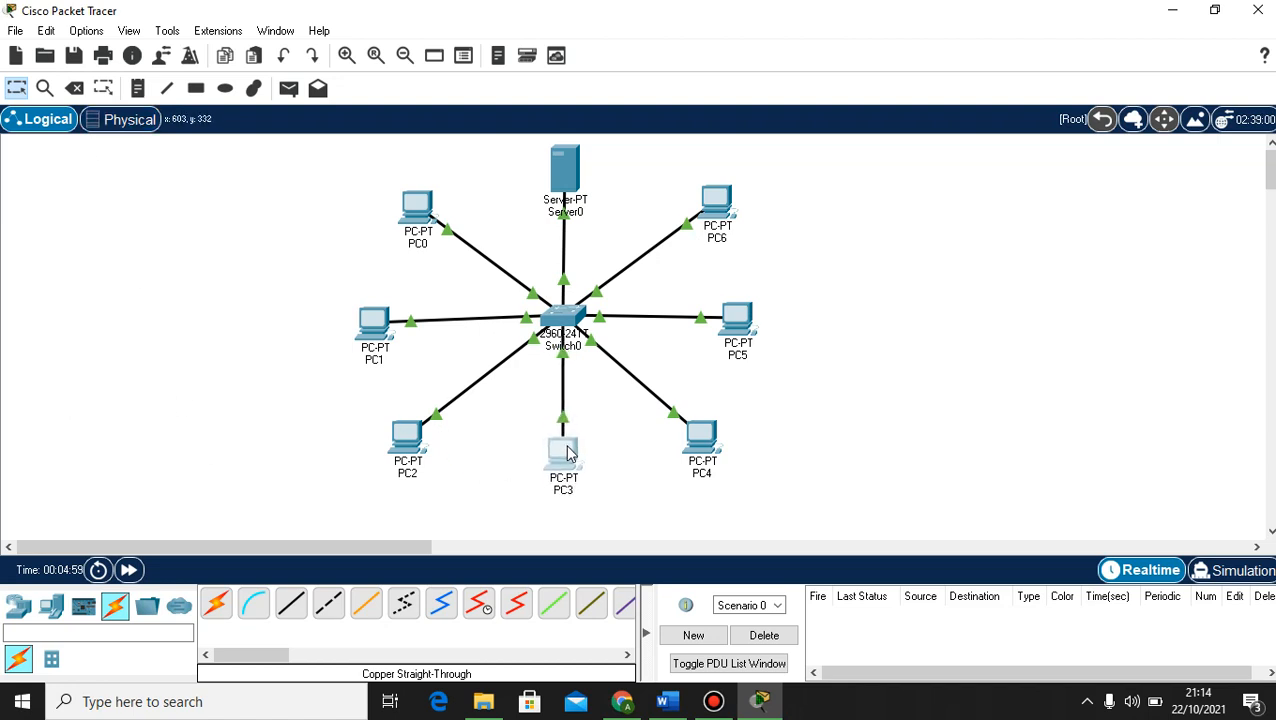
pyautogui.click(287, 95)
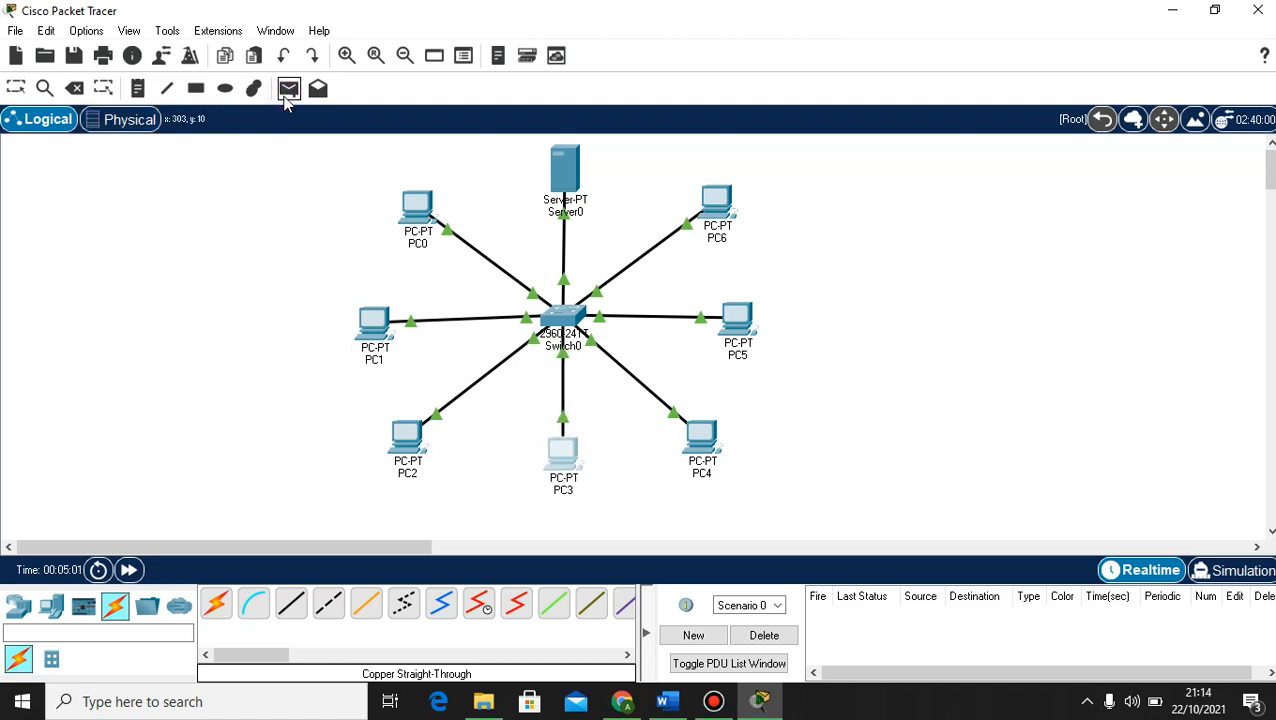
pyautogui.click(410, 208)
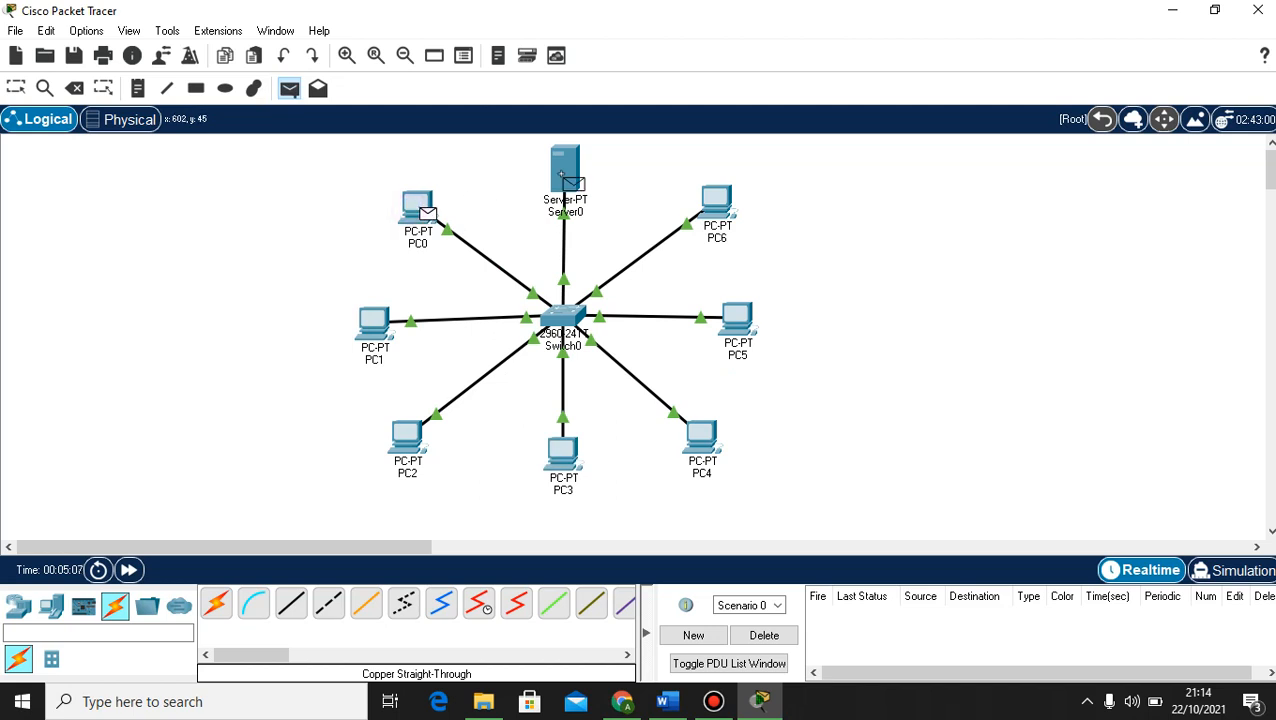
pyautogui.click(565, 172)
# - Test connectivity by sending a simple PDU to Server0 from each of PC1, PC2 and PC3
pyautogui.click(288, 88)
pyautogui.click(373, 322)
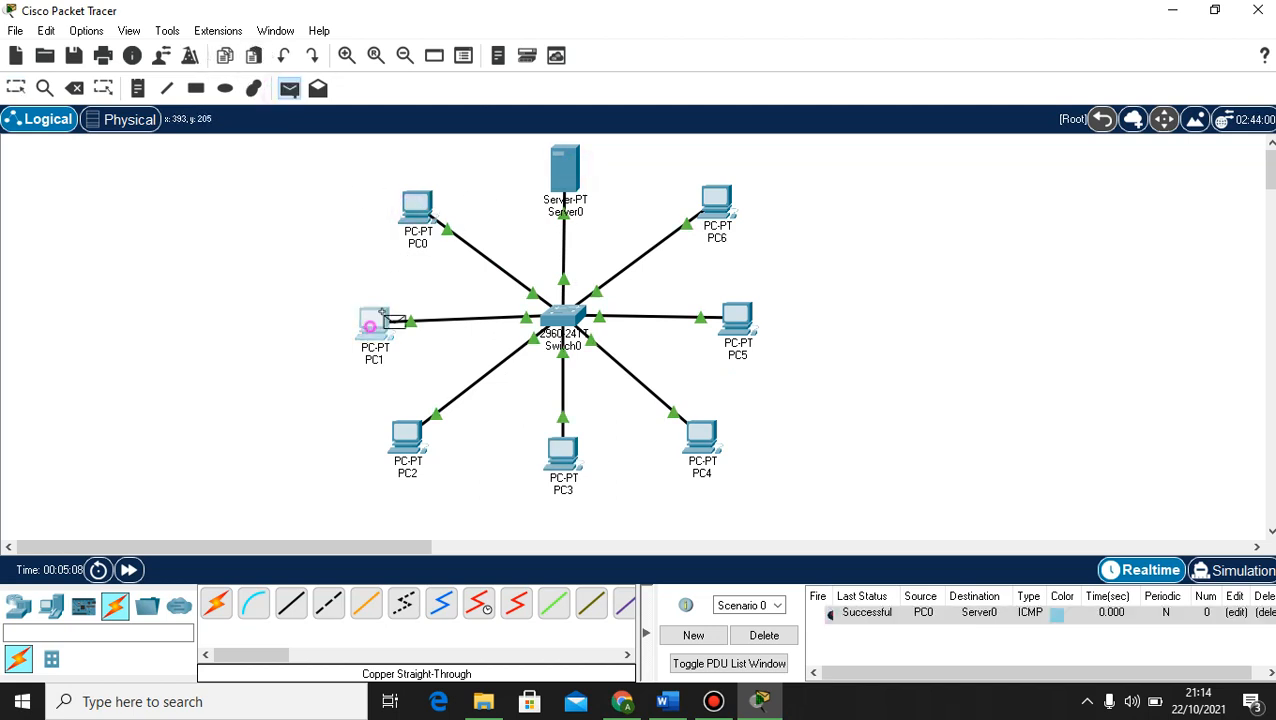
pyautogui.click(565, 170)
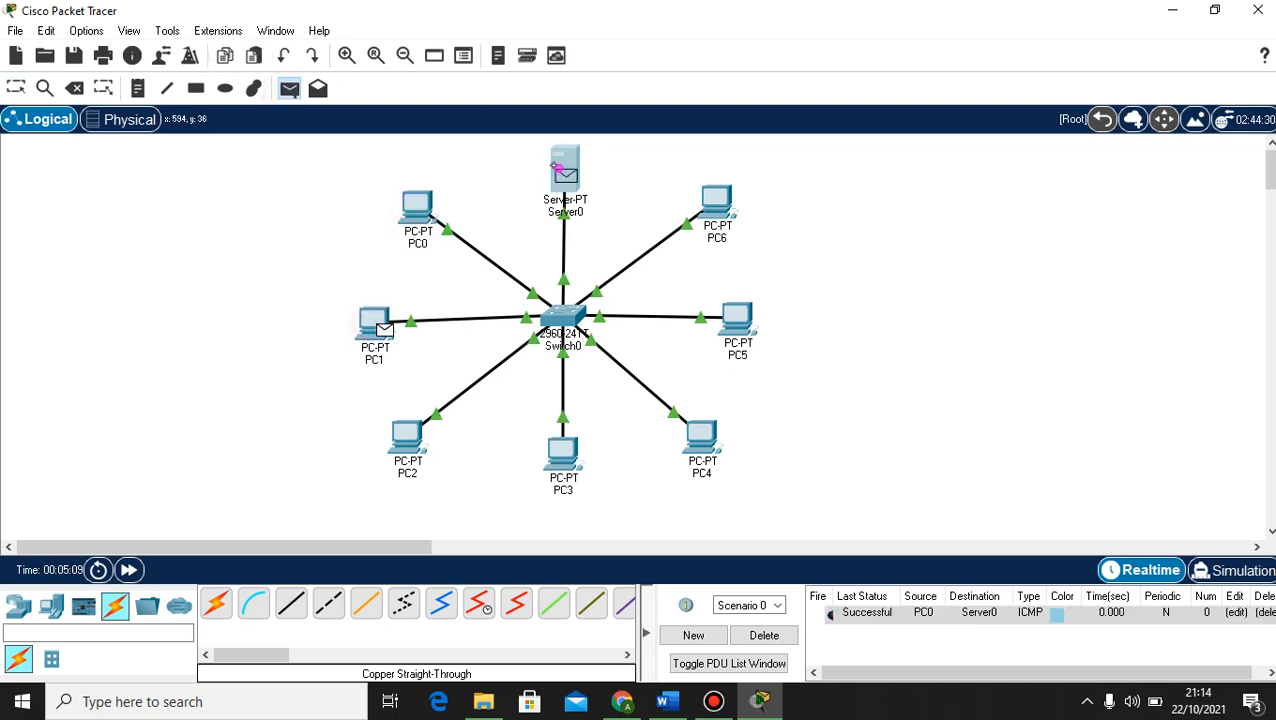
pyautogui.click(405, 437)
pyautogui.click(556, 162)
pyautogui.click(288, 88)
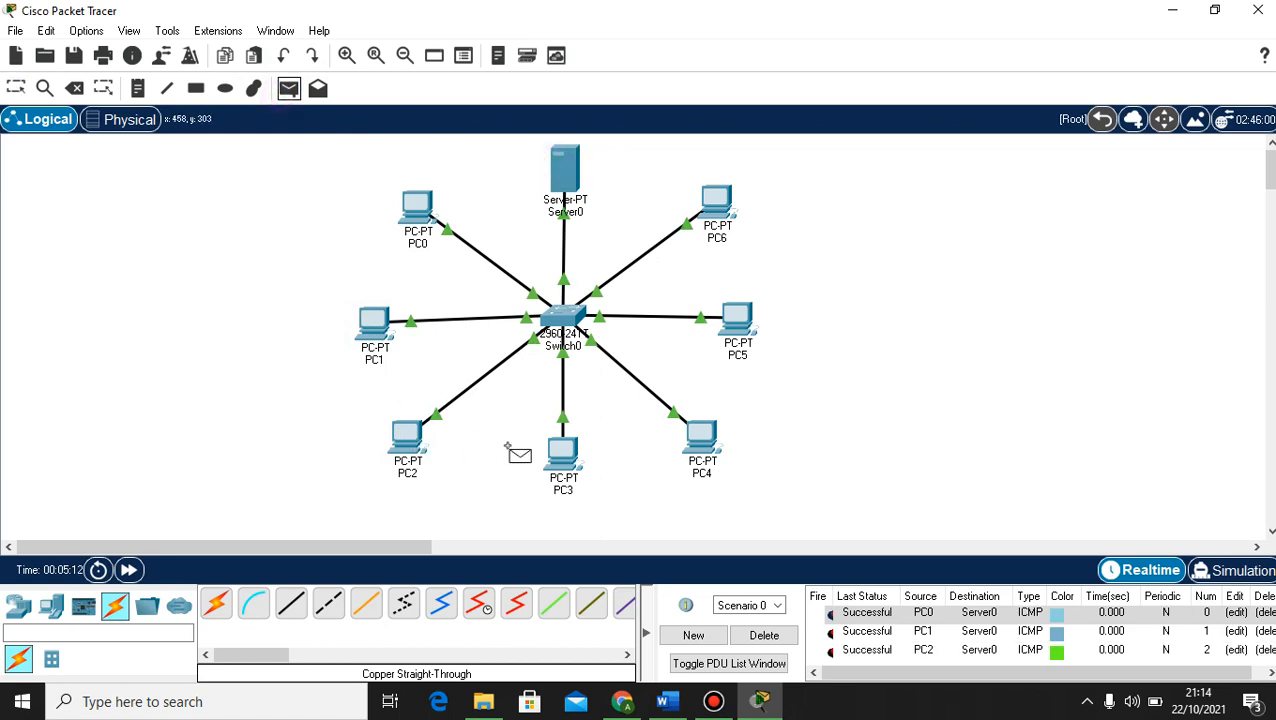
pyautogui.click(563, 455)
pyautogui.click(565, 168)
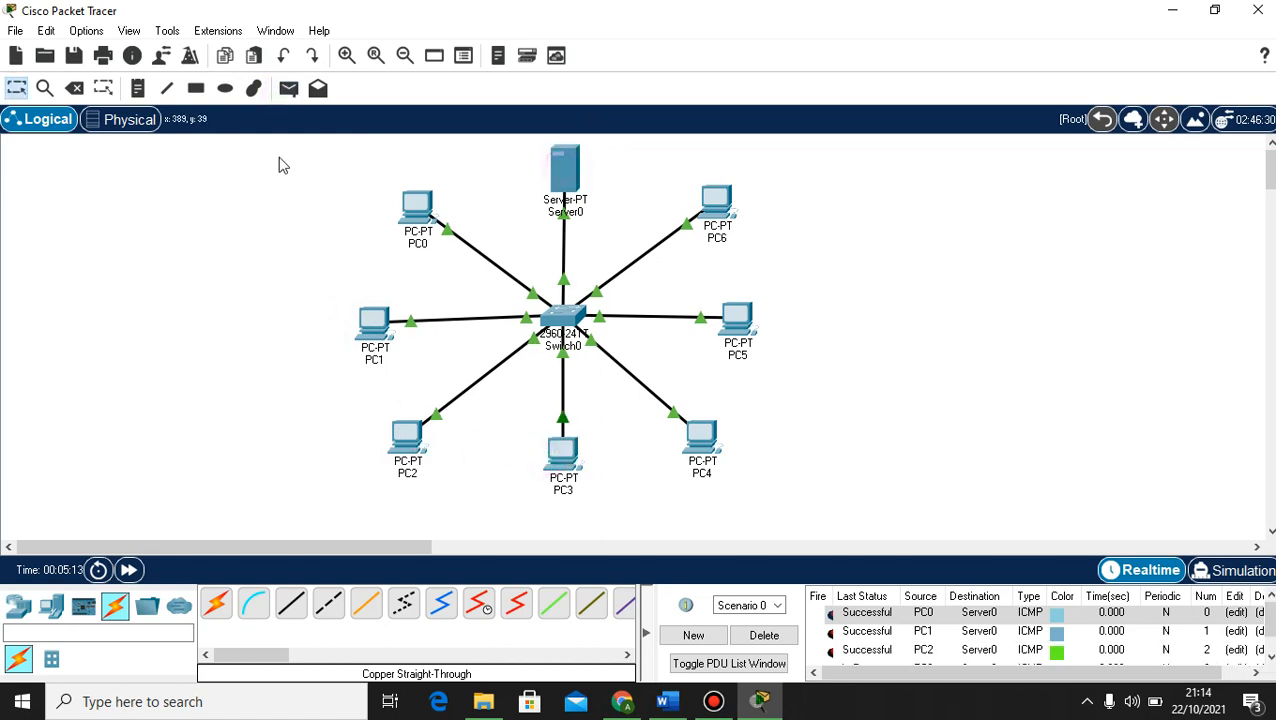
# - Test connectivity by sending a simple PDU to Server0 from each of PC4, PC5 and PC6
pyautogui.click(287, 89)
pyautogui.click(701, 437)
pyautogui.click(557, 160)
pyautogui.click(288, 88)
pyautogui.click(735, 321)
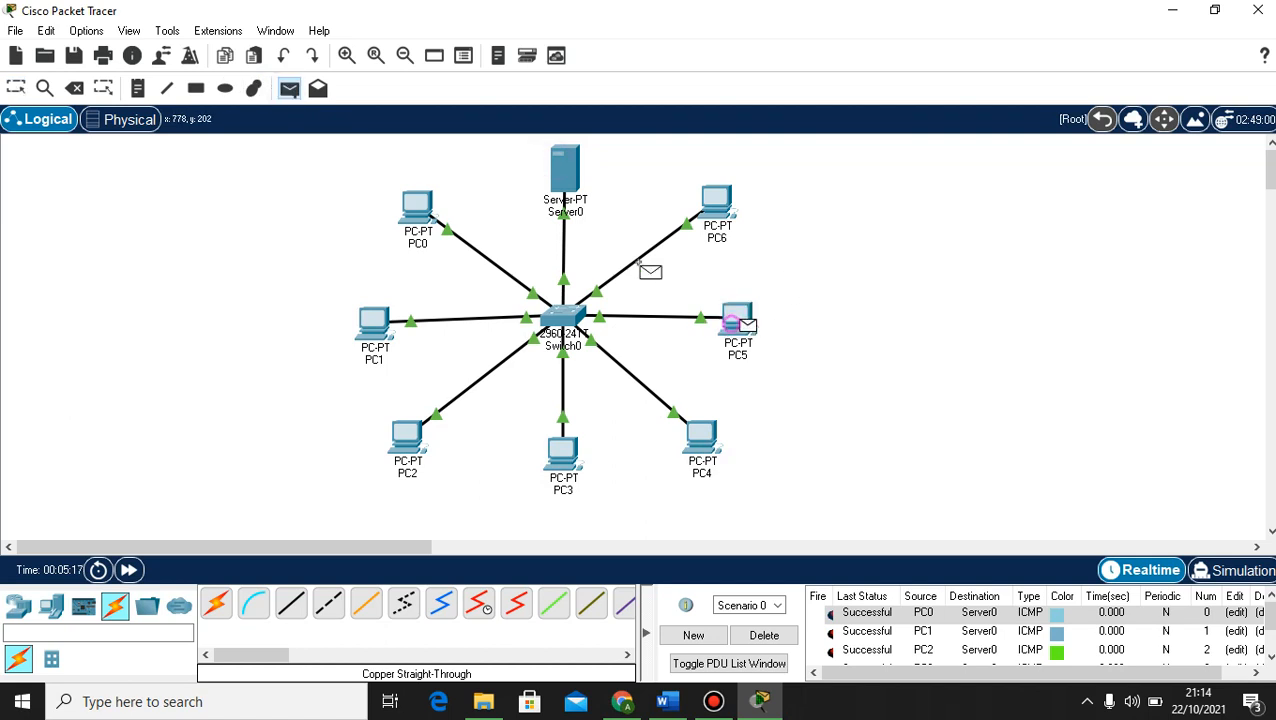
pyautogui.click(565, 168)
pyautogui.click(288, 88)
pyautogui.click(705, 186)
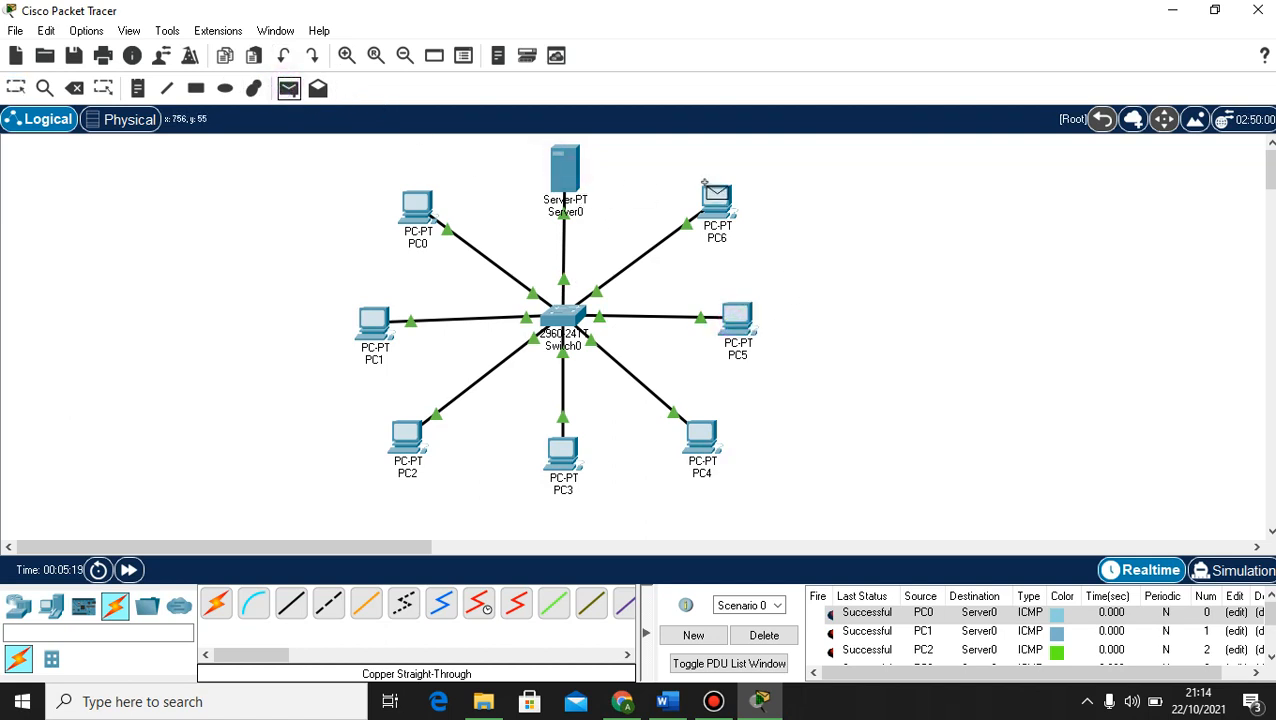
pyautogui.click(555, 160)
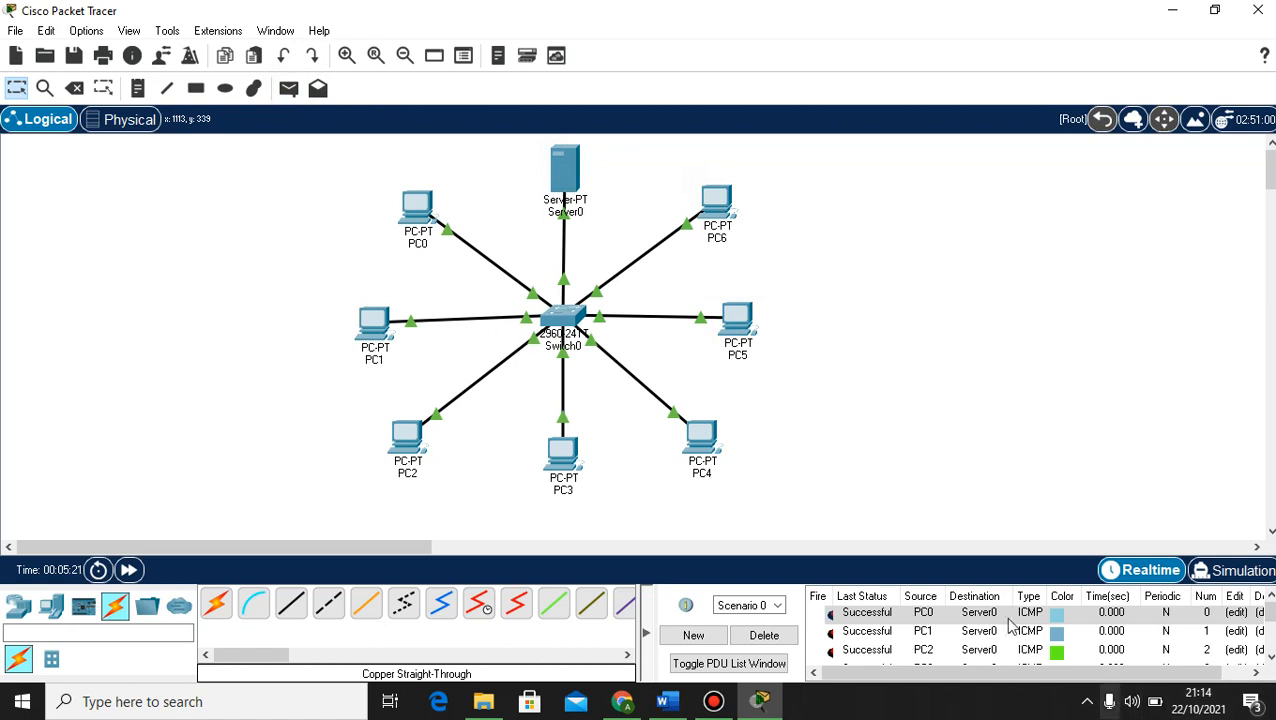
# - Check the status of every PDU sent to Server0, and delete the scenario to empty the PDU list
pyautogui.scroll(-2, 970, 619)
pyautogui.scroll(2, 952, 620)
pyautogui.scroll(-2, 928, 624)
pyautogui.scroll(1, 931, 625)
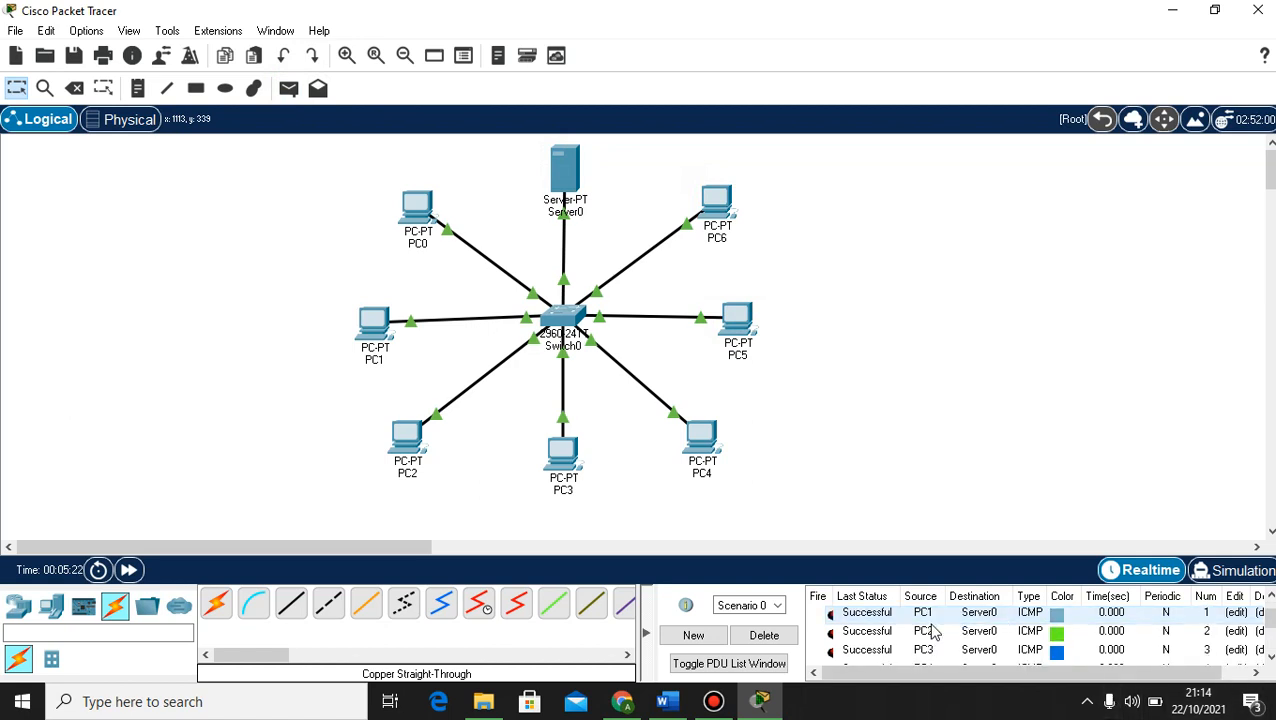
pyautogui.scroll(-2, 945, 645)
pyautogui.scroll(2, 950, 650)
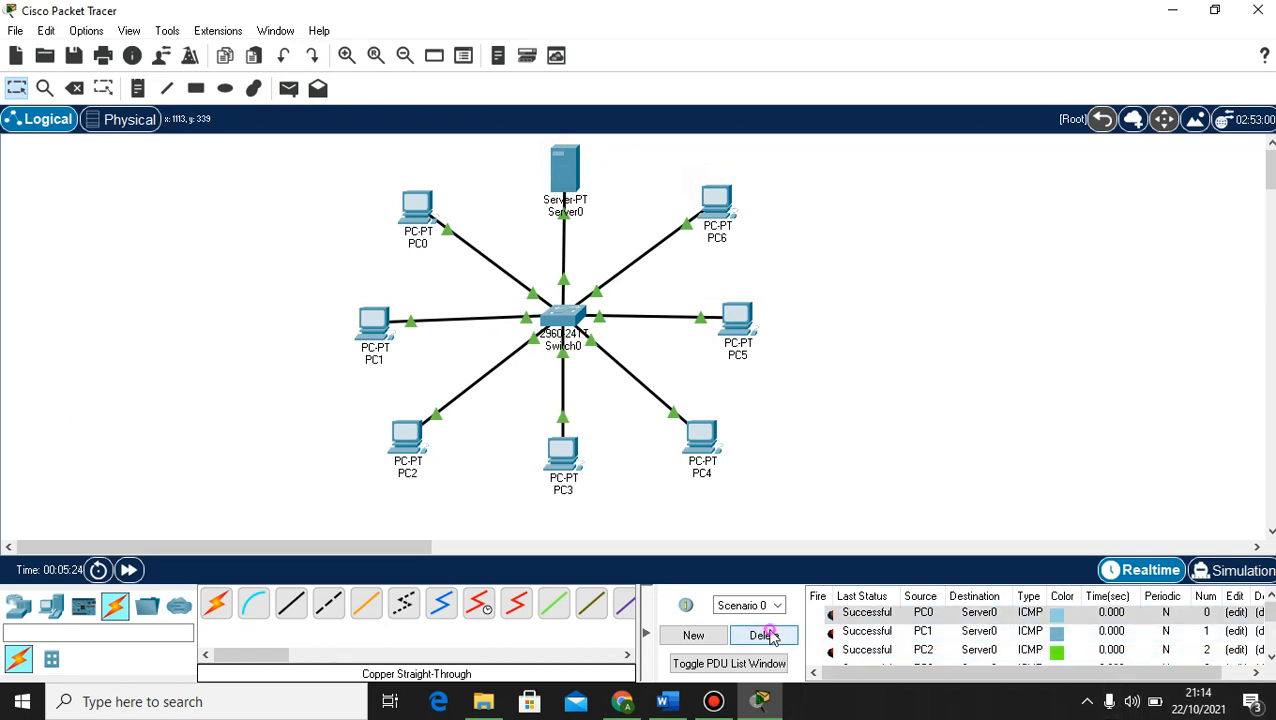
pyautogui.click(765, 635)
# - Test the PC-to-PC links with simple PDUs from PC0 to PC1, PC1 to PC2 and PC2 to PC3
pyautogui.click(288, 88)
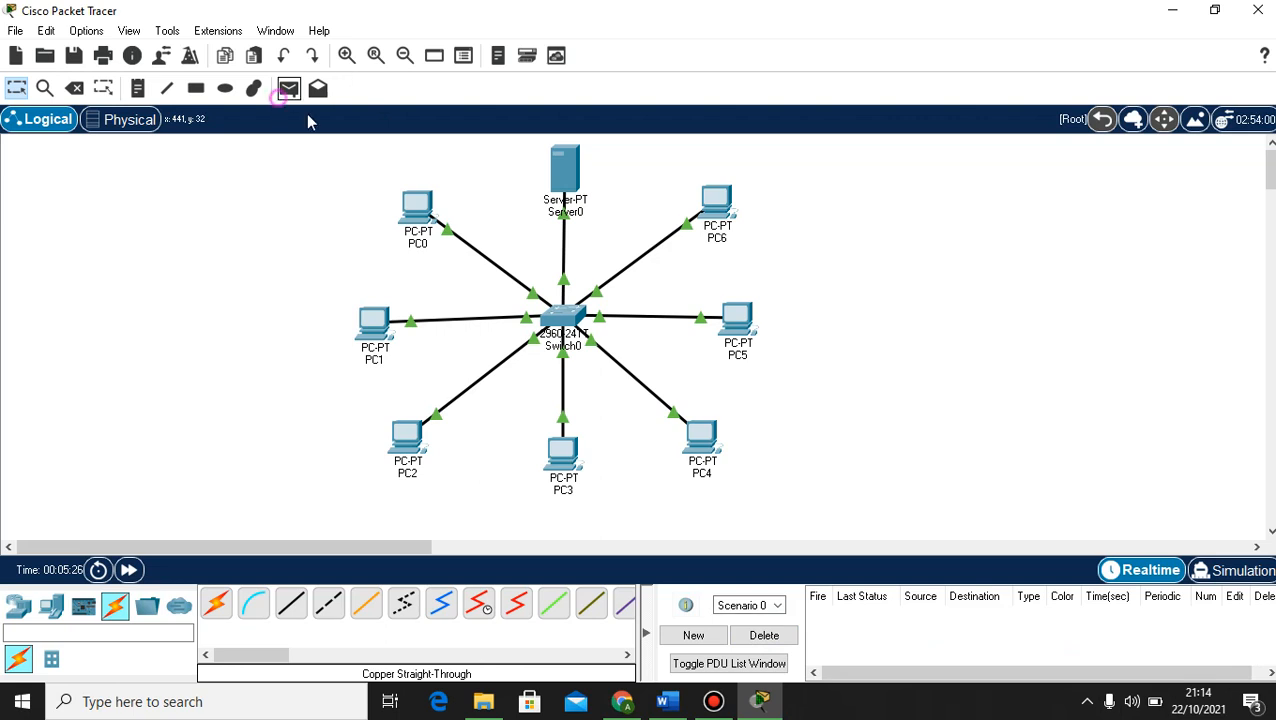
pyautogui.click(402, 192)
pyautogui.click(372, 322)
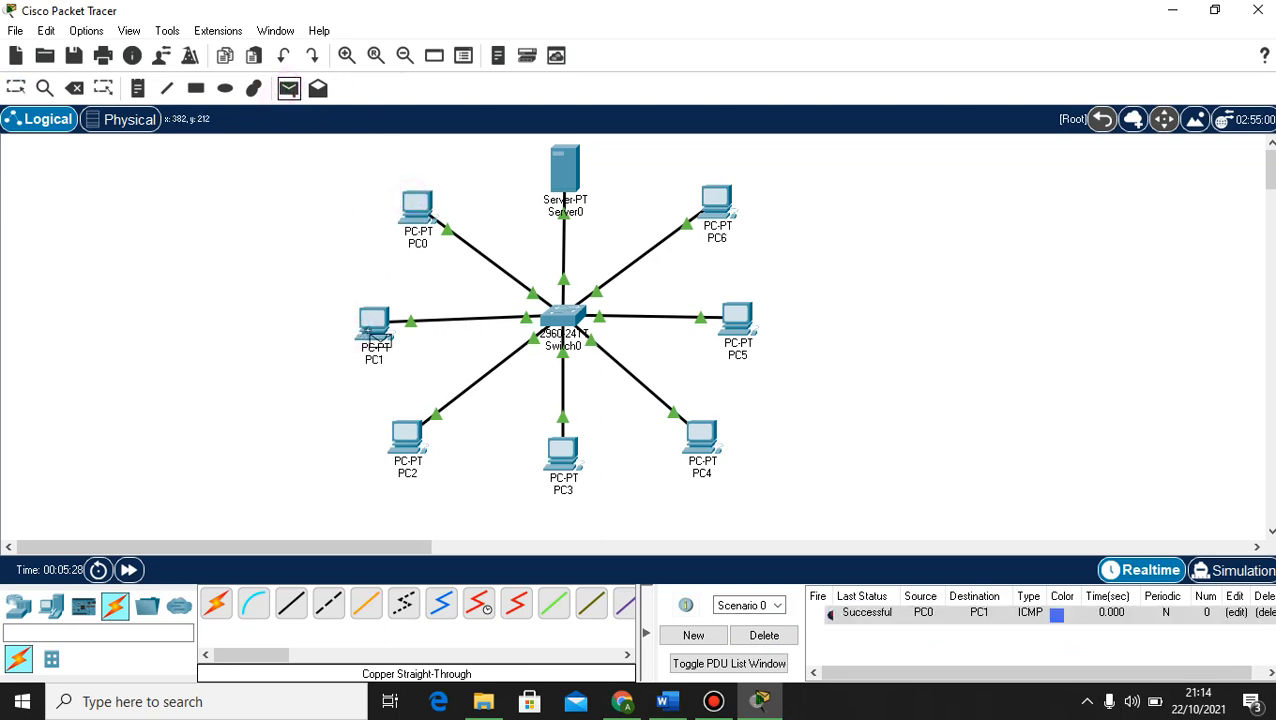
pyautogui.click(403, 430)
pyautogui.click(288, 88)
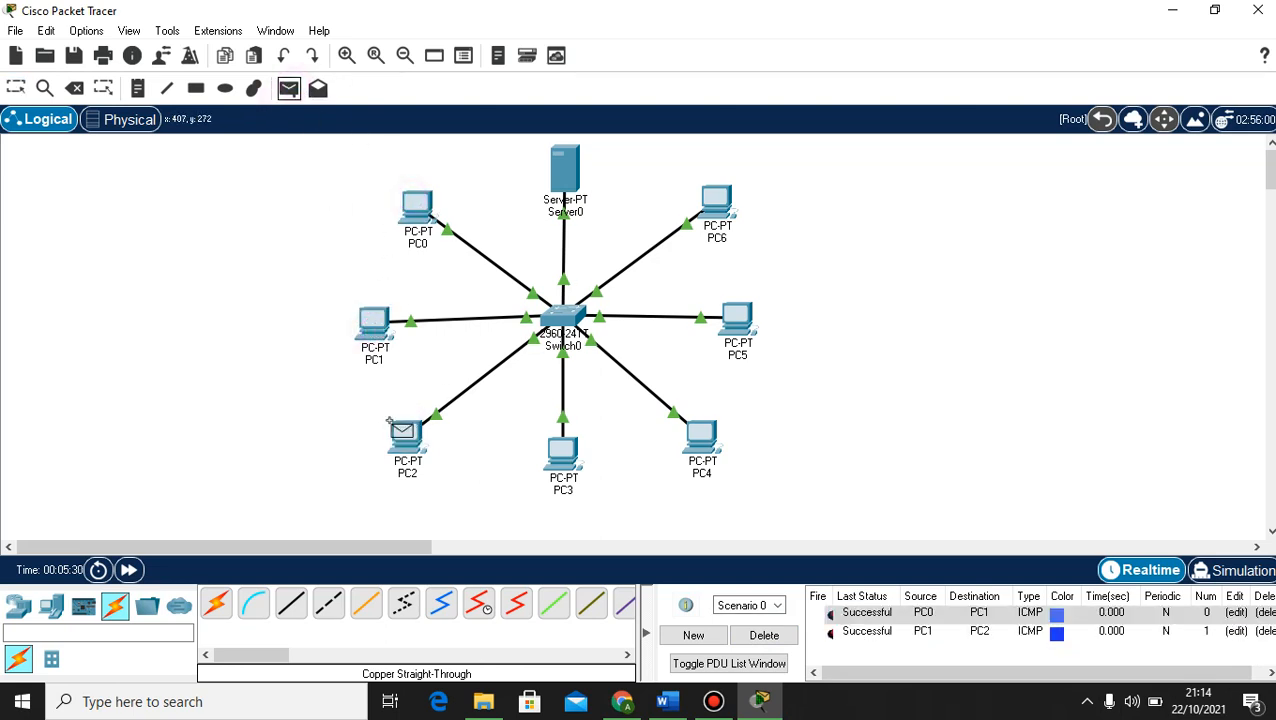
pyautogui.click(400, 432)
pyautogui.click(560, 450)
# - Test the remaining links with simple PDUs from PC3 to PC4, PC4 to PC5 and PC5 to PC6
pyautogui.click(288, 88)
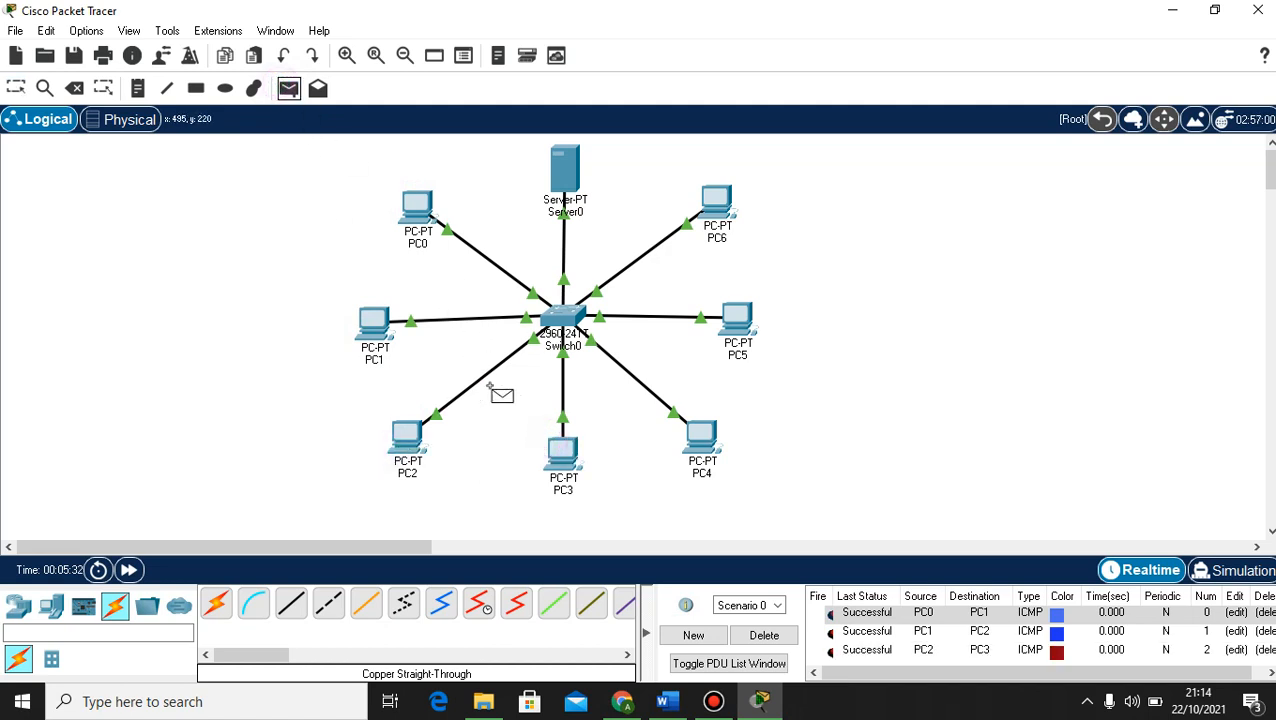
pyautogui.click(560, 450)
pyautogui.click(700, 438)
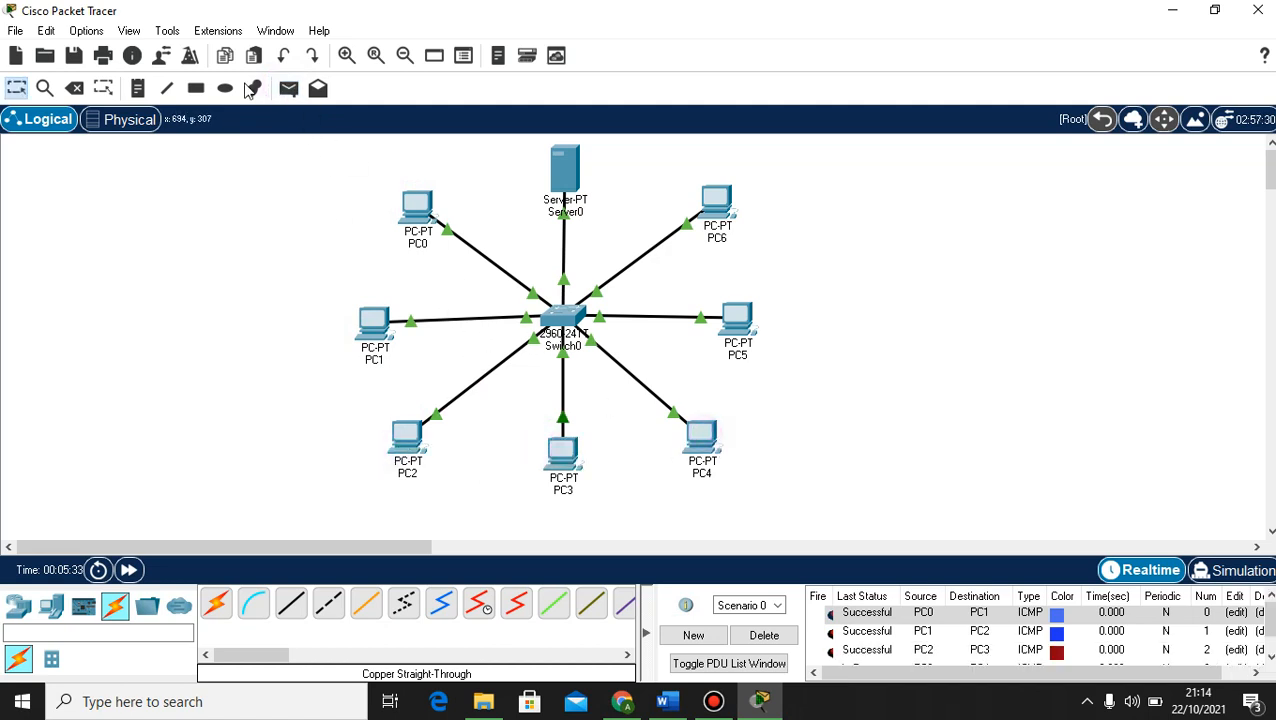
pyautogui.click(296, 93)
pyautogui.click(700, 432)
pyautogui.click(738, 316)
pyautogui.click(288, 88)
pyautogui.click(738, 318)
pyautogui.click(716, 202)
# - Check the status of the PC-to-PC PDUs and delete the scenario to clear them
pyautogui.scroll(-1, 968, 648)
pyautogui.scroll(1, 922, 624)
pyautogui.click(762, 637)
# - Ping the server at 192.168.39.1 from PC0's Command Prompt
pyautogui.click(415, 208)
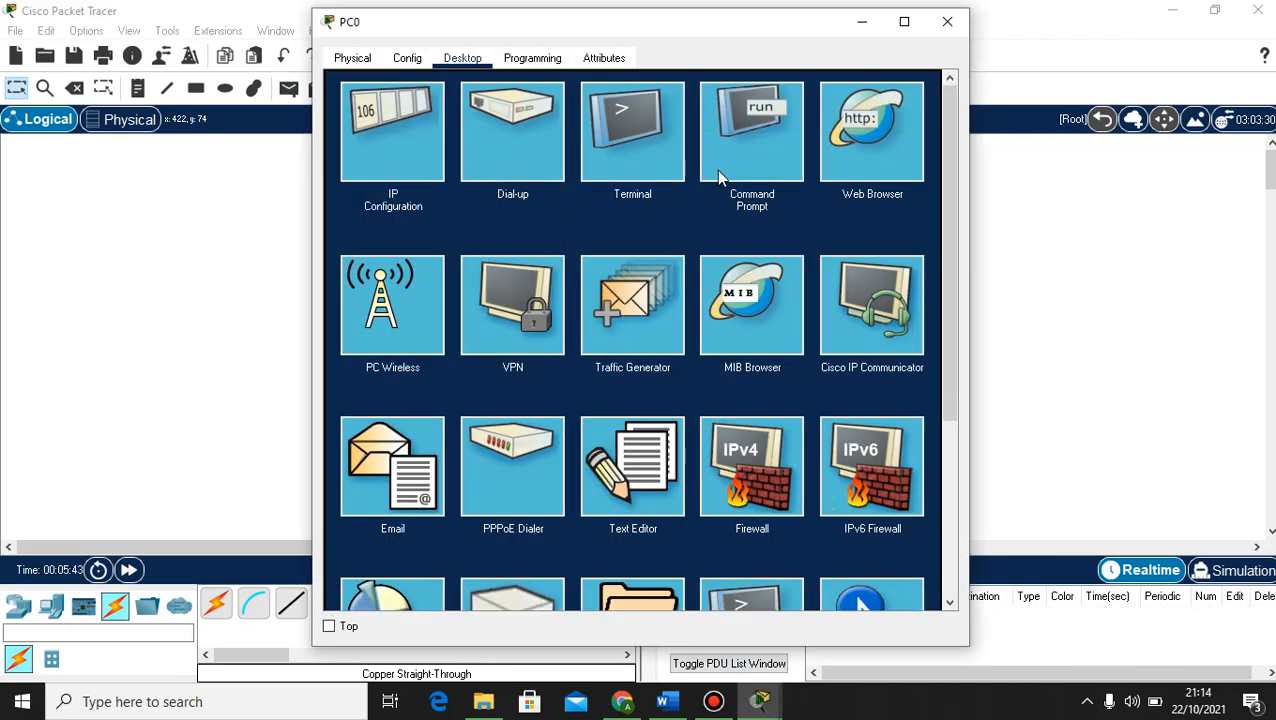
pyautogui.click(718, 170)
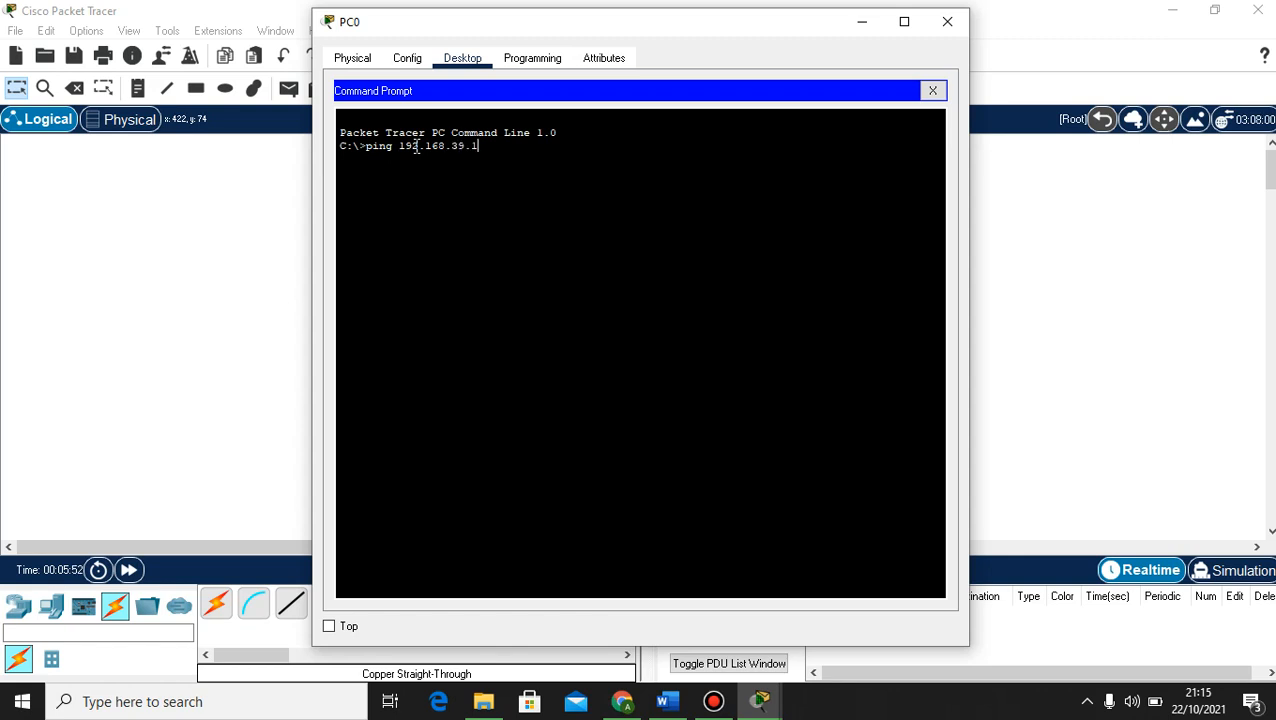
pyautogui.press('Return')
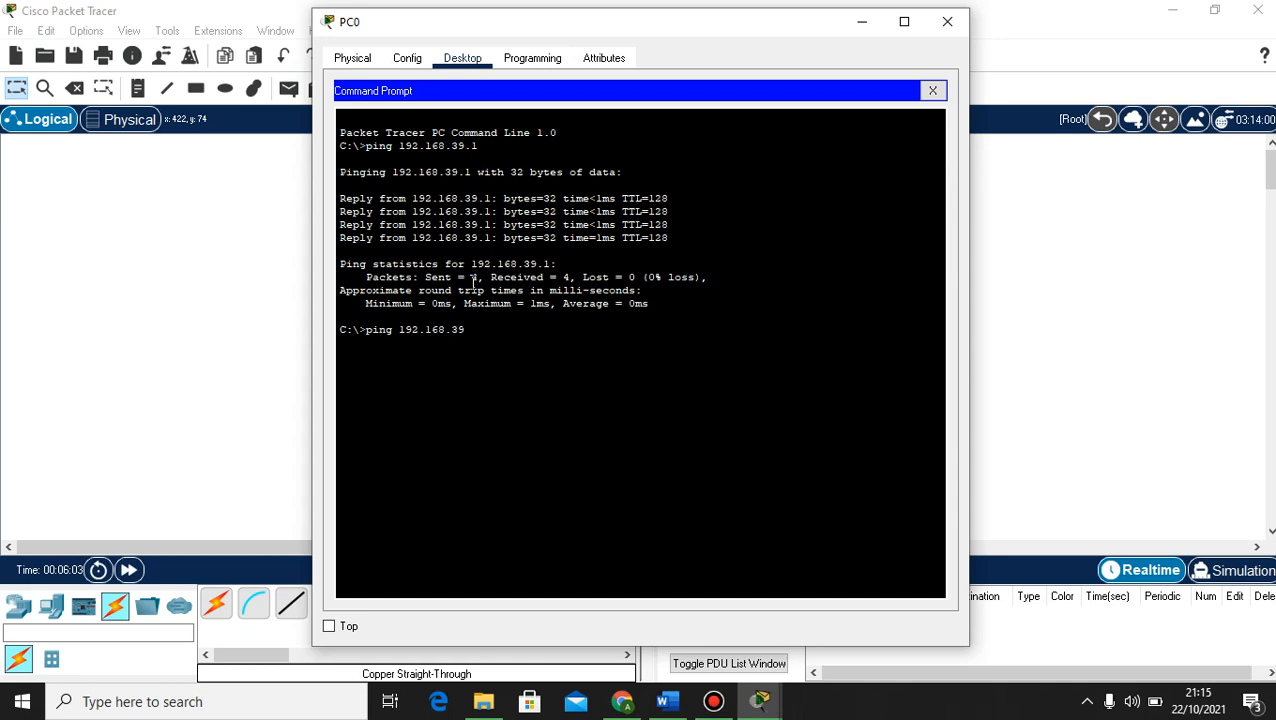
# - Ping 192.168.39.3 from PC0 and close the PC0 window
pyautogui.write('3')
pyautogui.press('Return')
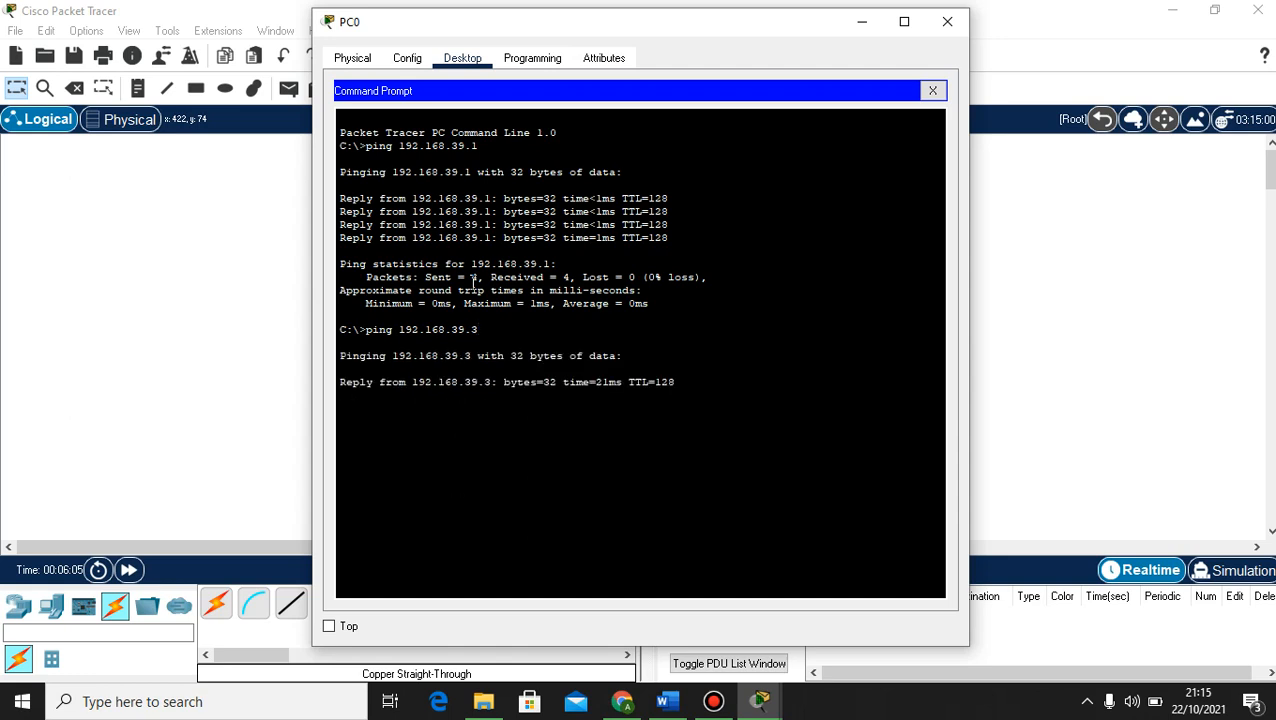
pyautogui.click(948, 34)
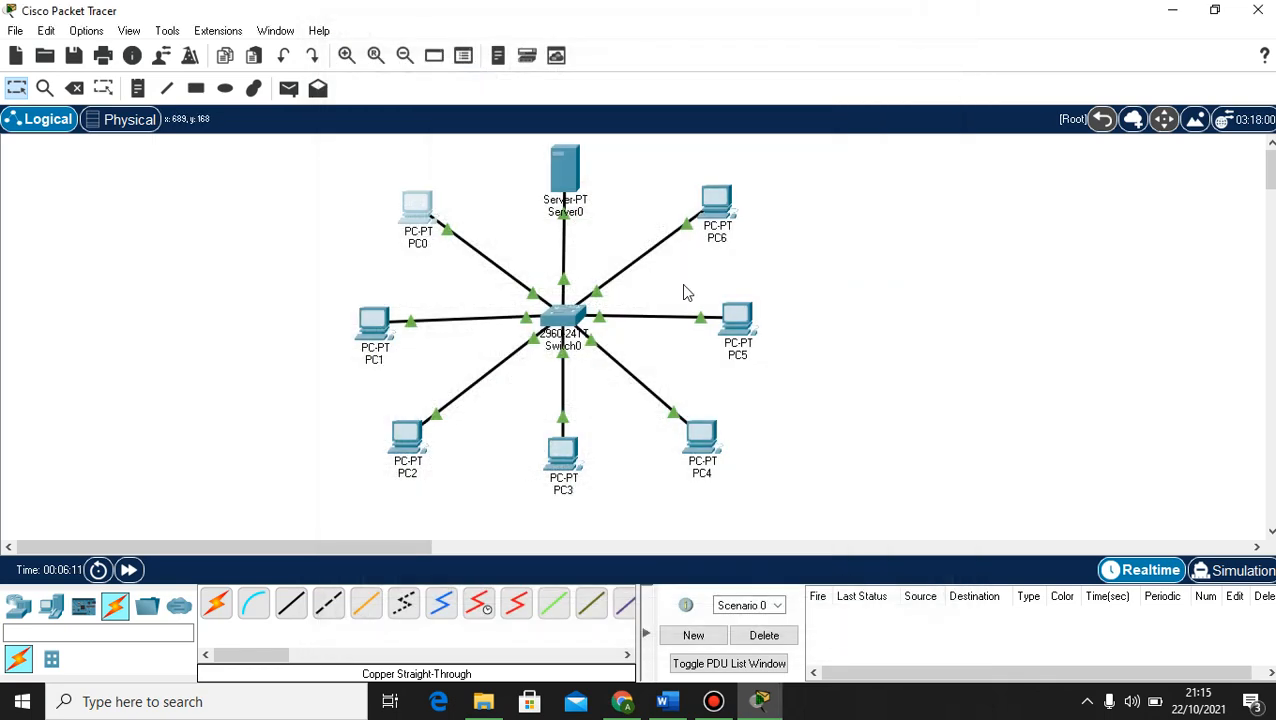
pyautogui.moveTo(755, 322)
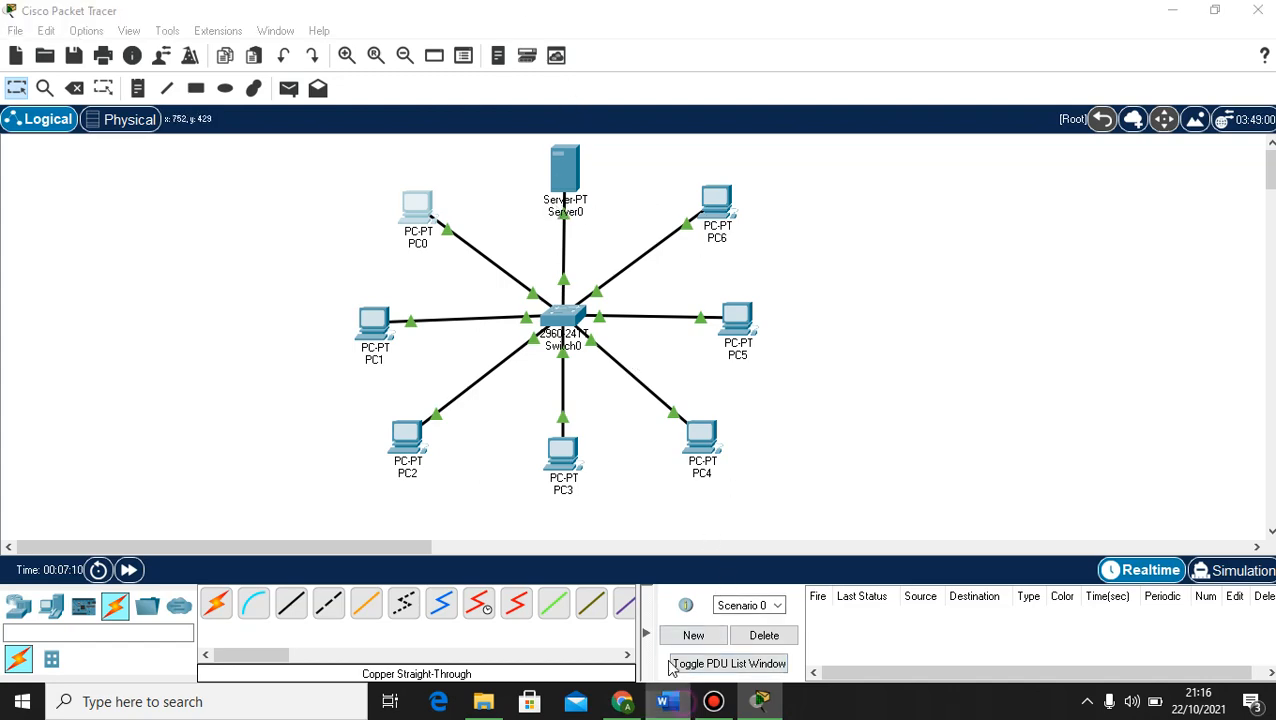
pyautogui.click(665, 701)
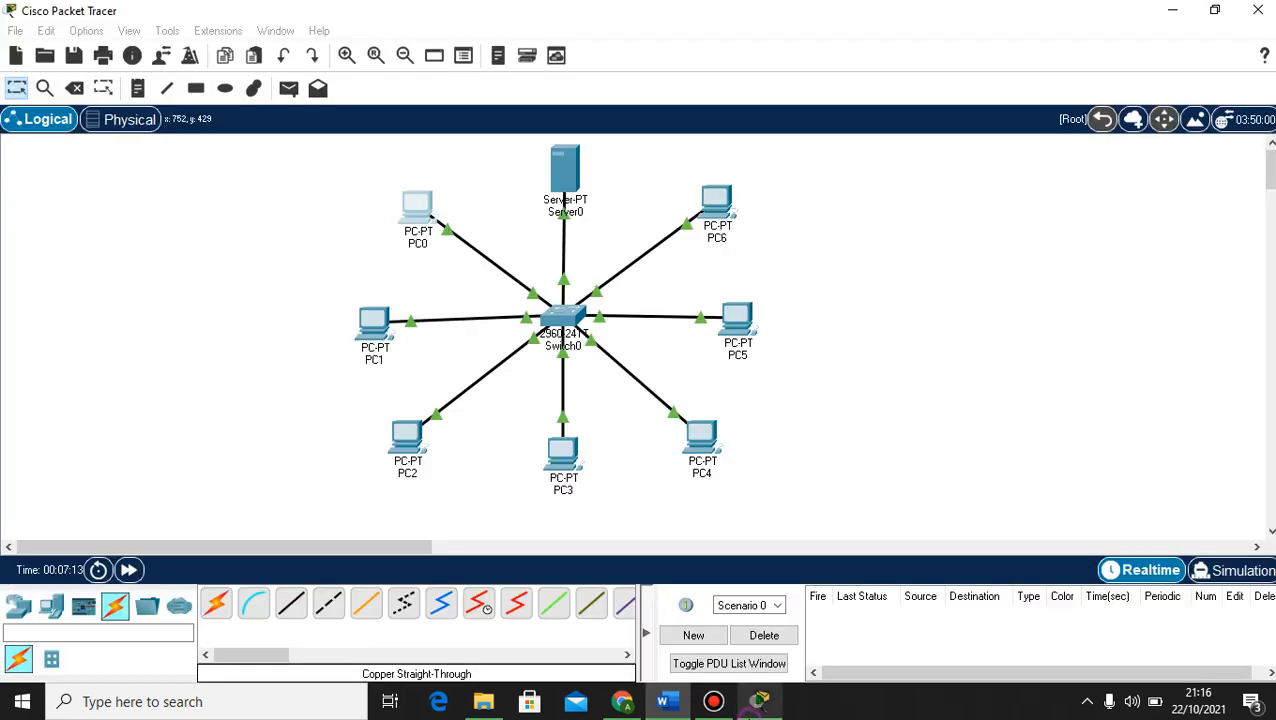
# - Turn on the DHCP service on Server0 for the FastEthernet0 interface
pyautogui.click(760, 701)
pyautogui.click(558, 178)
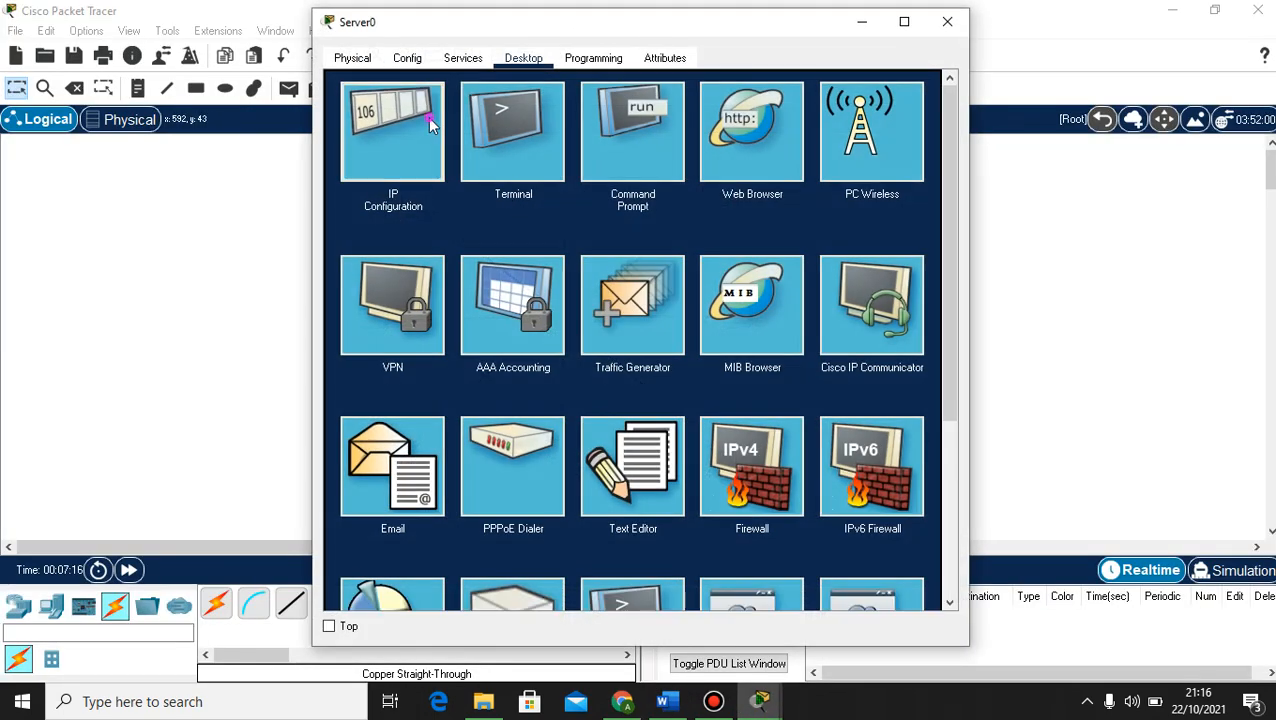
pyautogui.click(428, 117)
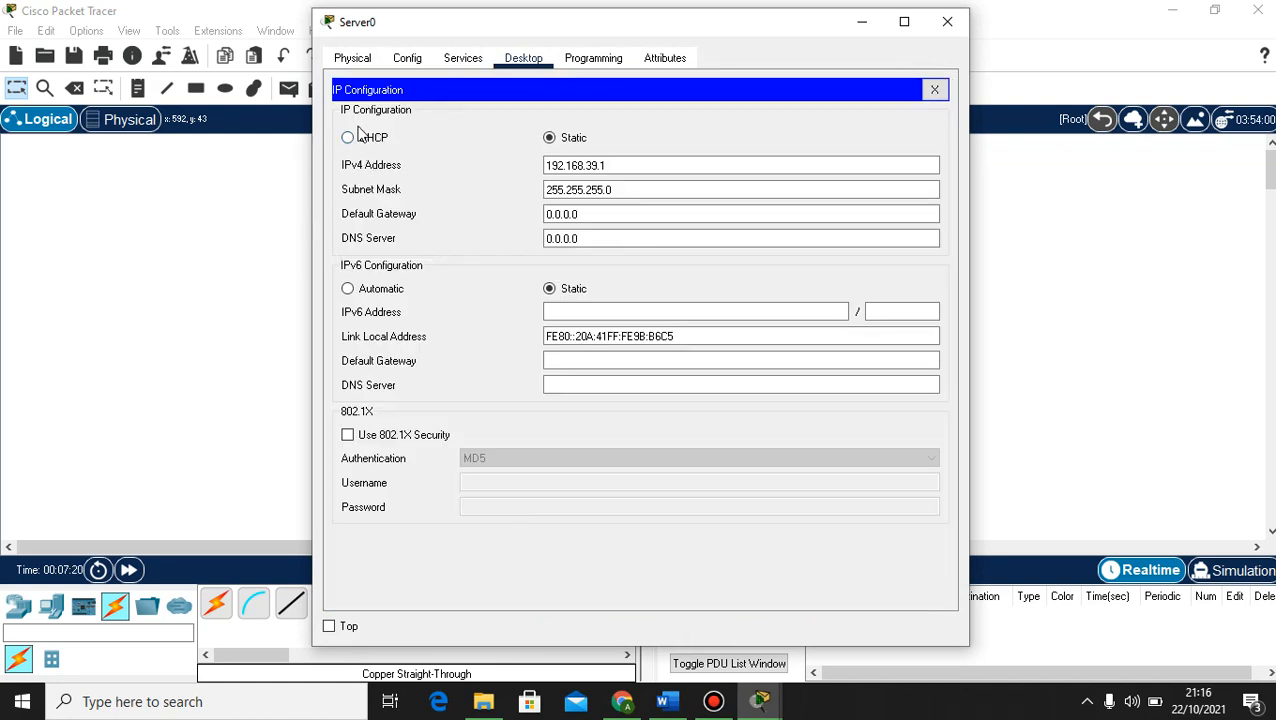
pyautogui.click(473, 66)
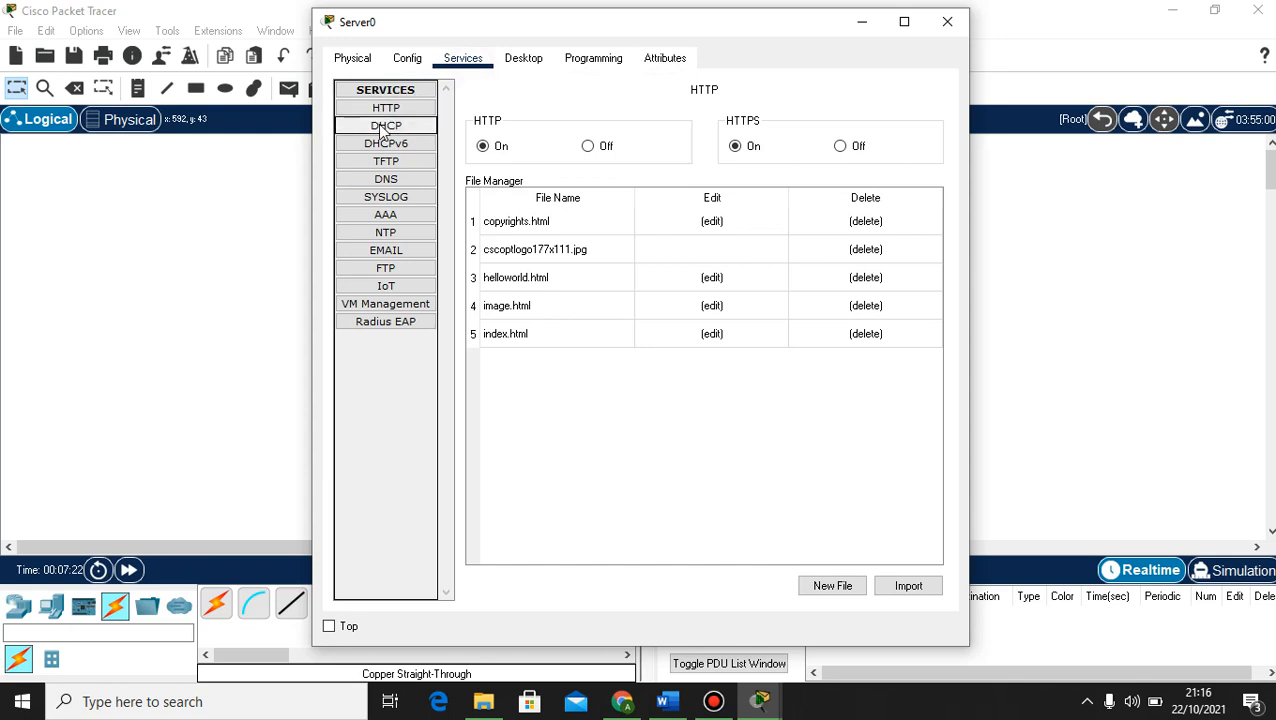
pyautogui.click(387, 126)
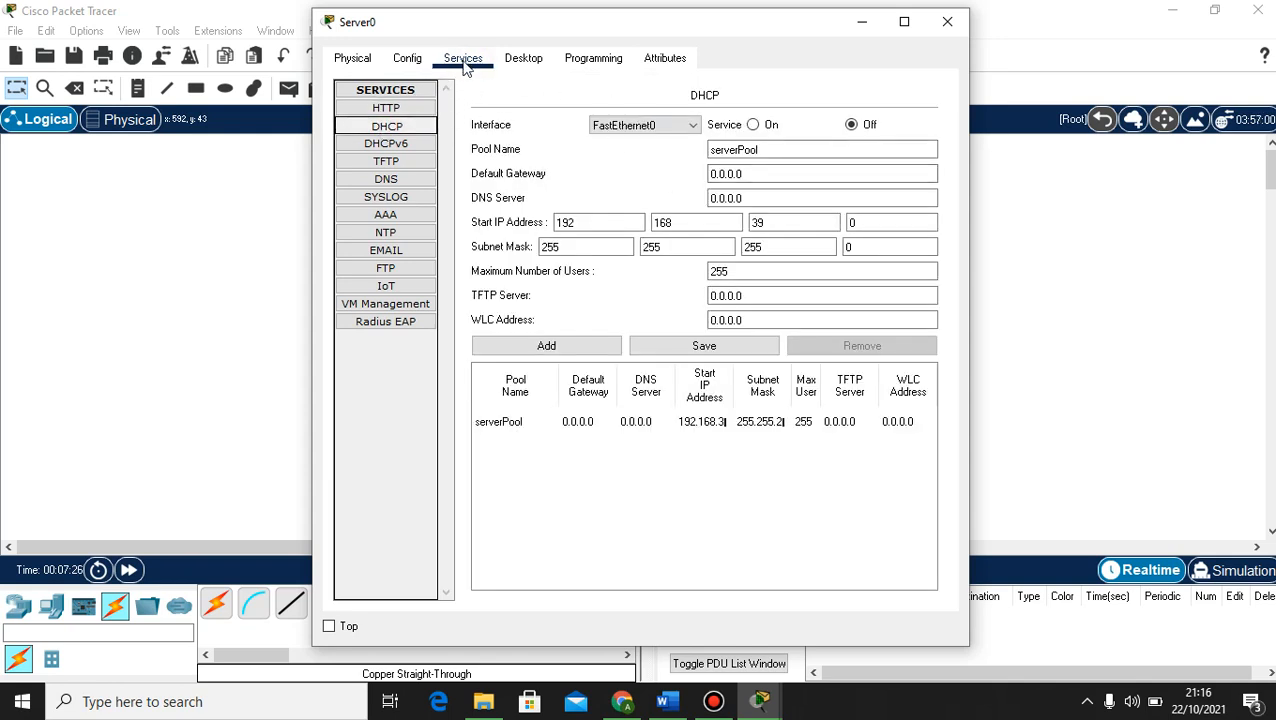
pyautogui.click(753, 124)
# - Add a DHCP pool named serverPool1 with default gateway 192.168.39.1 and start IP address 192.168.39.1
pyautogui.click(760, 149)
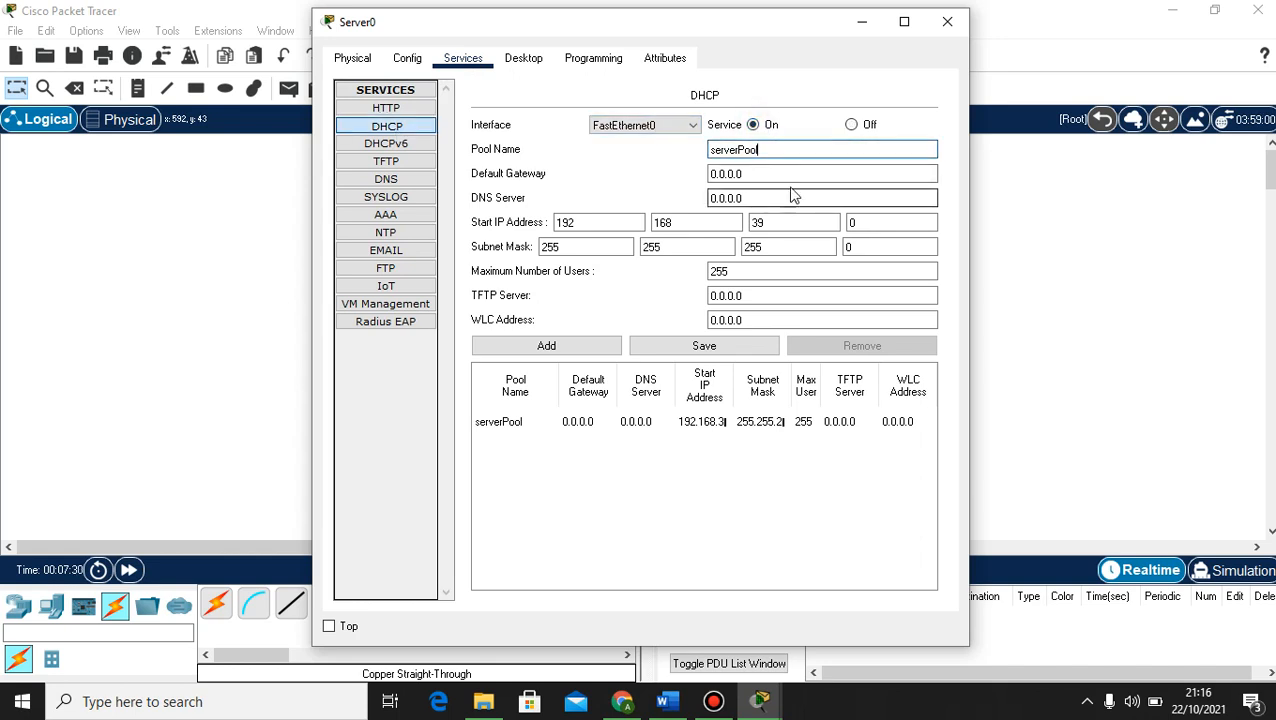
pyautogui.write('1')
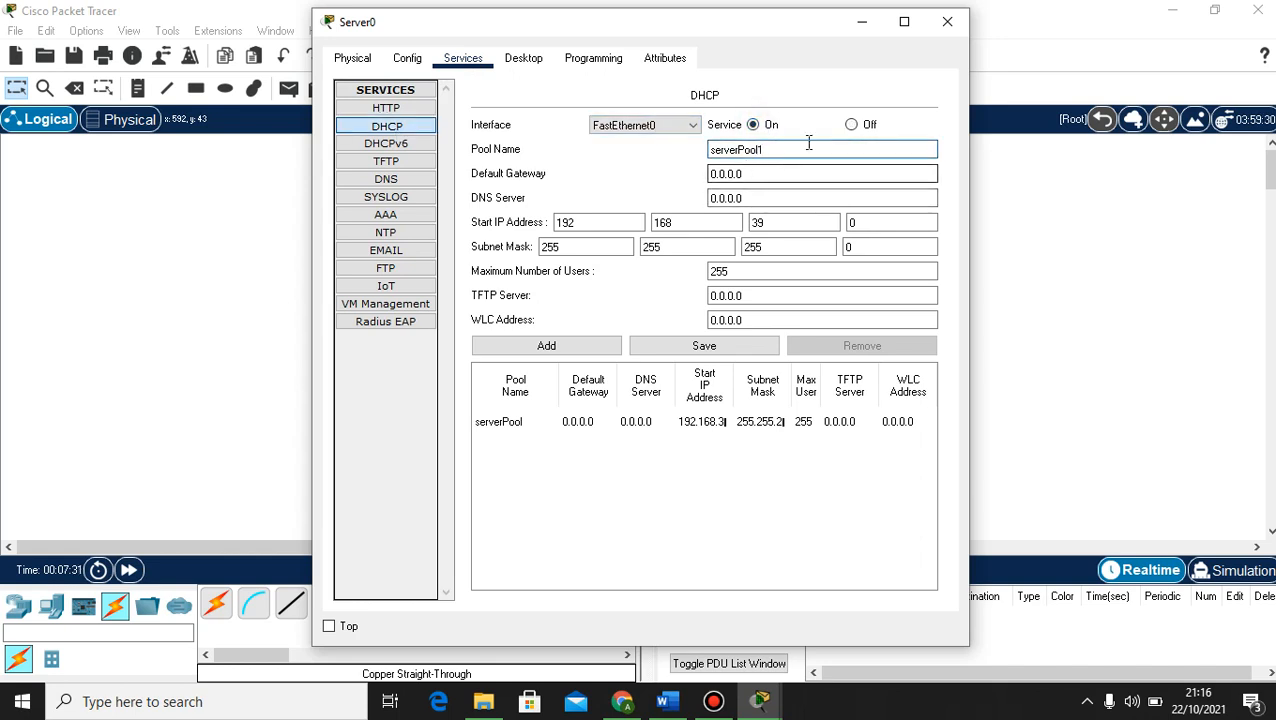
pyautogui.click(758, 175)
pyautogui.moveTo(758, 175); pyautogui.dragTo(655, 176)
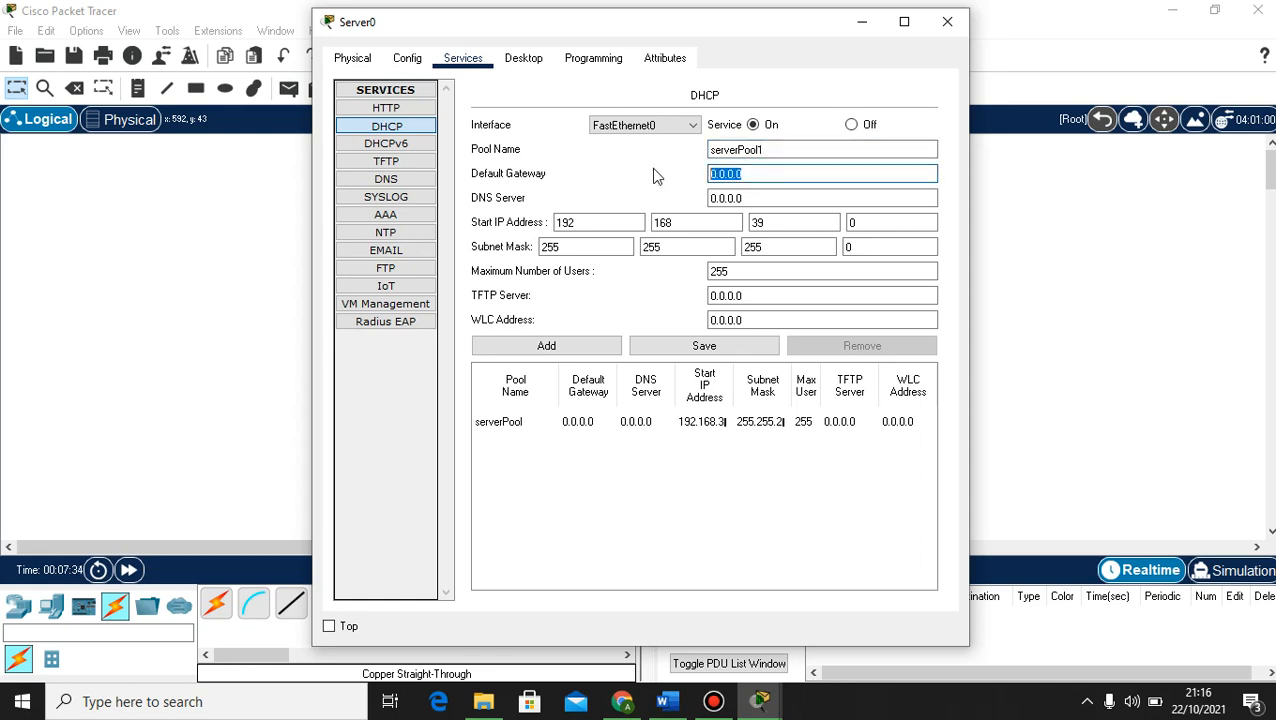
pyautogui.write('192.168.39.1')
pyautogui.doubleClick(852, 222)
pyautogui.press('BackSpace')
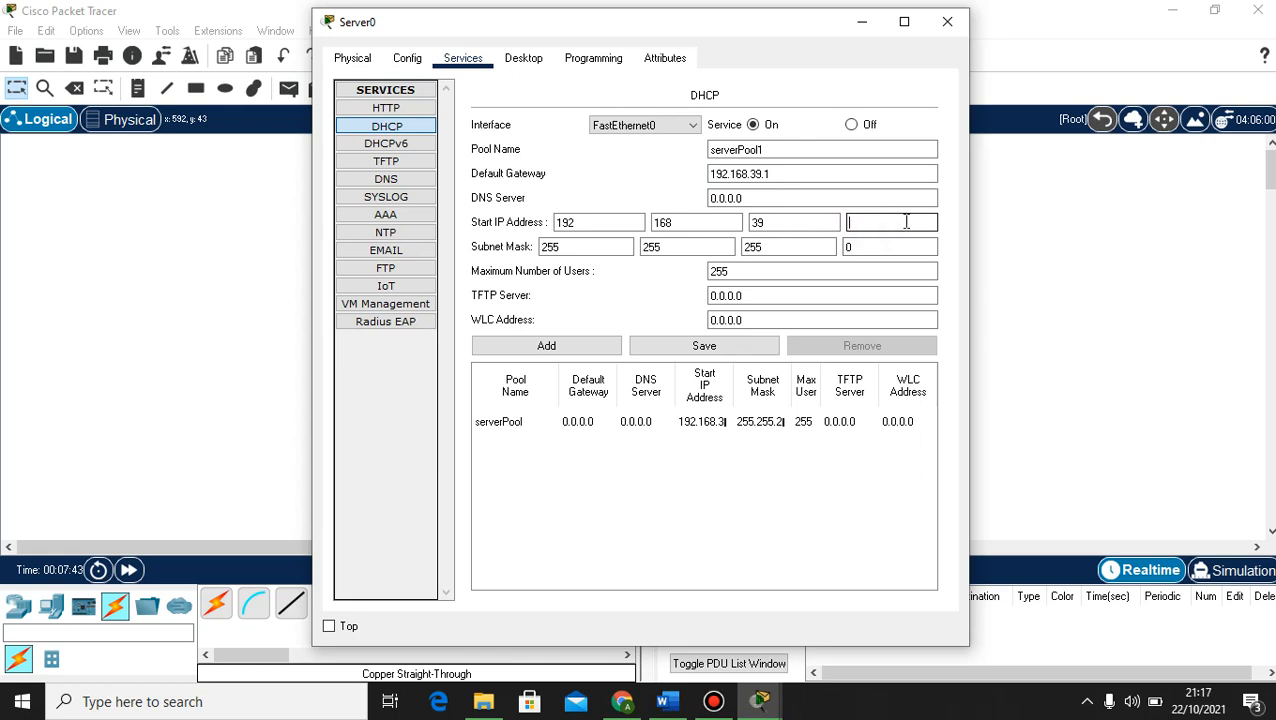
pyautogui.write('1')
pyautogui.click(579, 345)
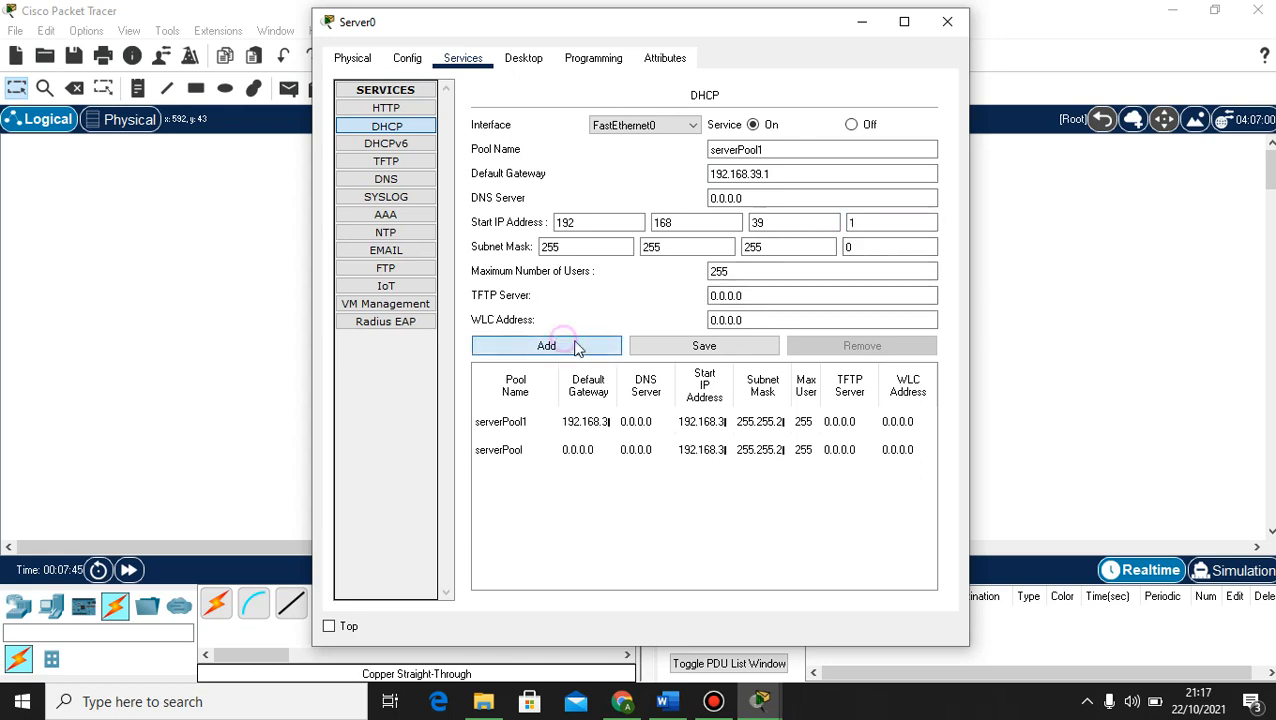
# - Save the serverPool1 settings and close the Server0 window
pyautogui.click(684, 347)
pyautogui.click(661, 422)
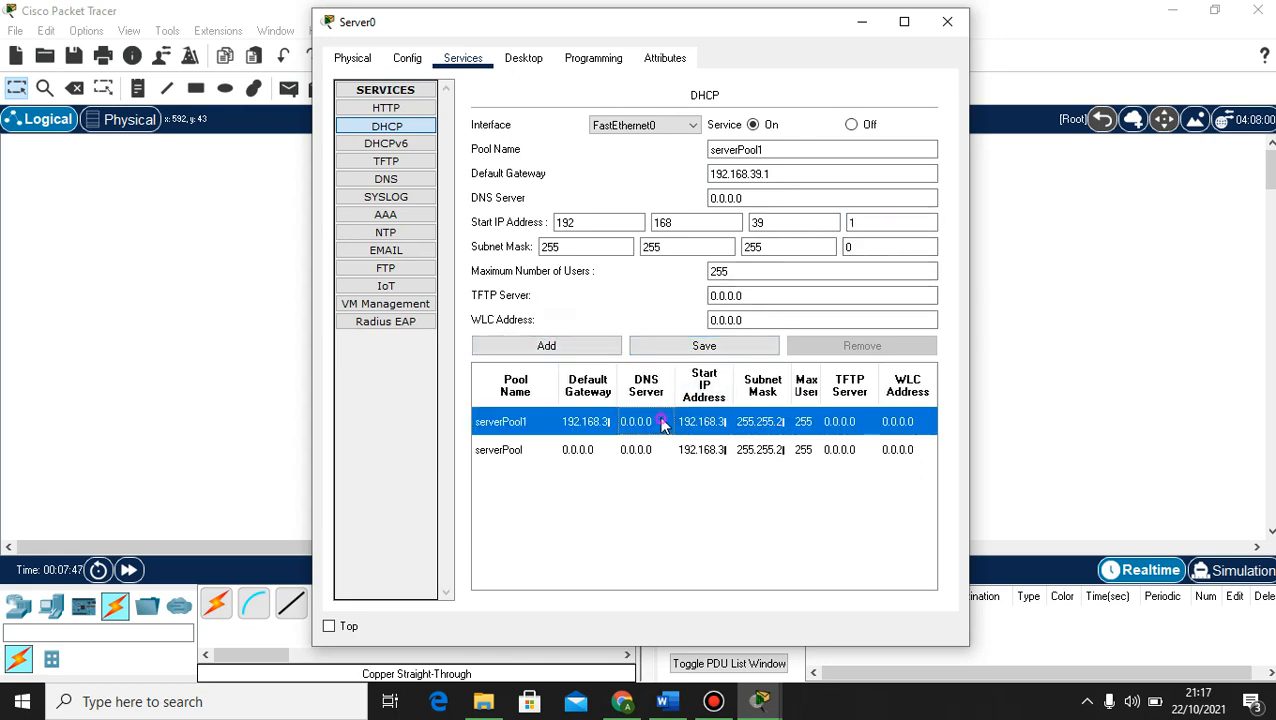
pyautogui.click(743, 345)
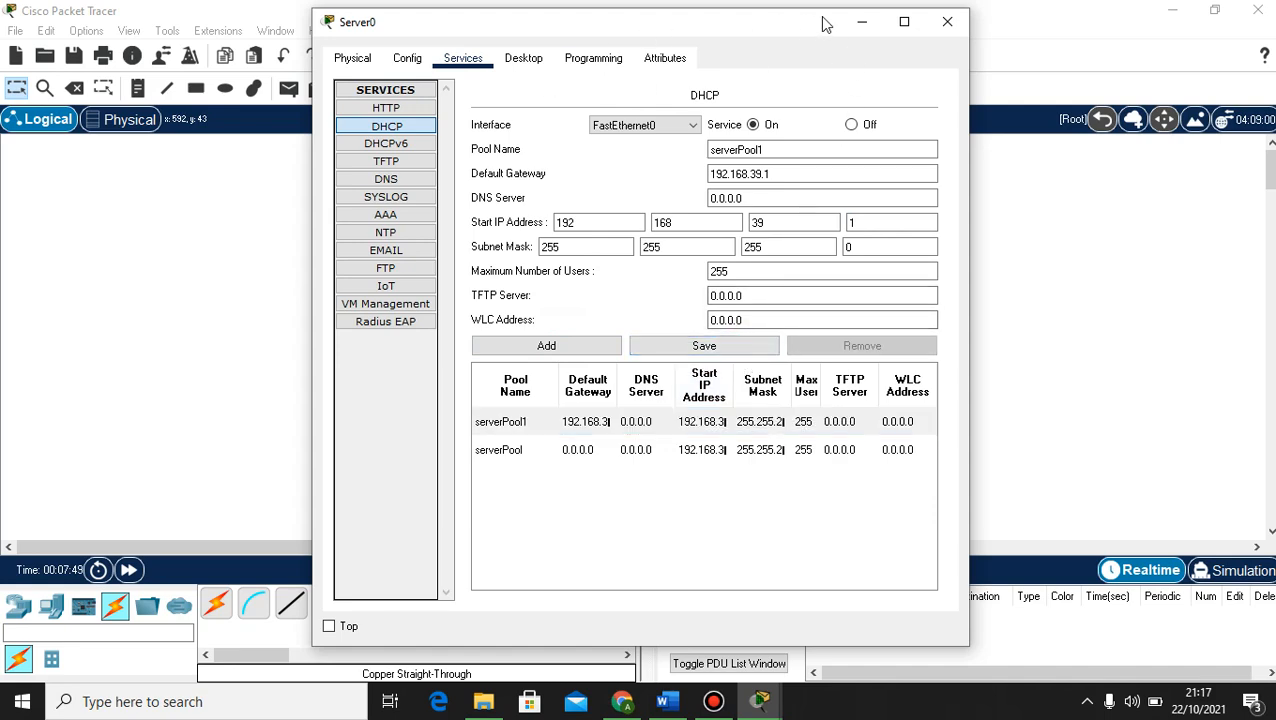
pyautogui.click(946, 24)
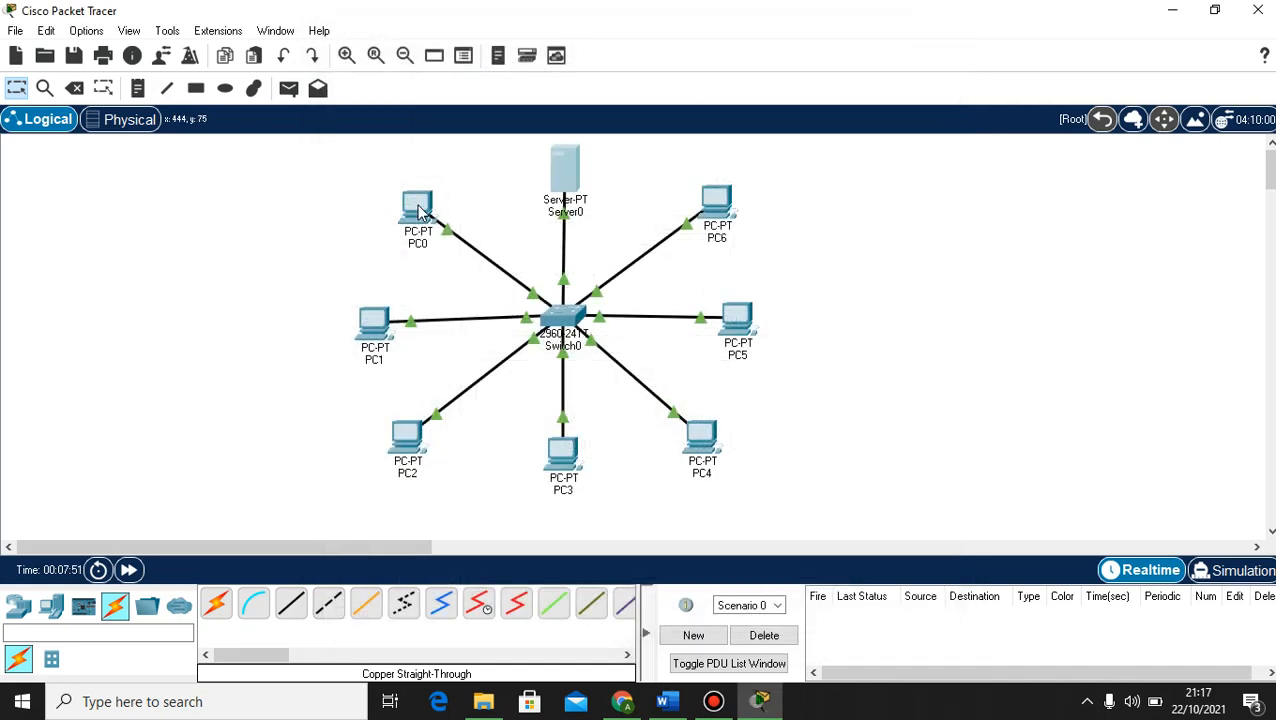
# - Switch the IPv4 configuration of PC0 and PC1 from static to DHCP
pyautogui.click(416, 206)
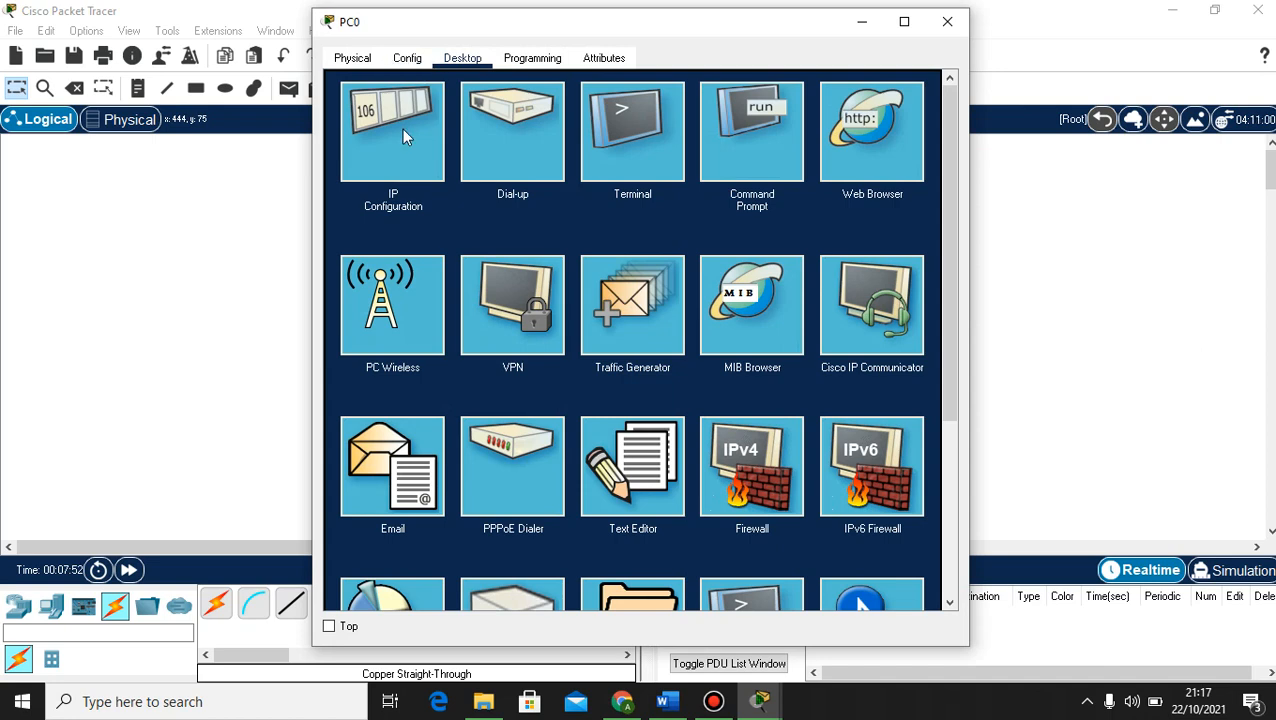
pyautogui.click(402, 129)
pyautogui.click(348, 160)
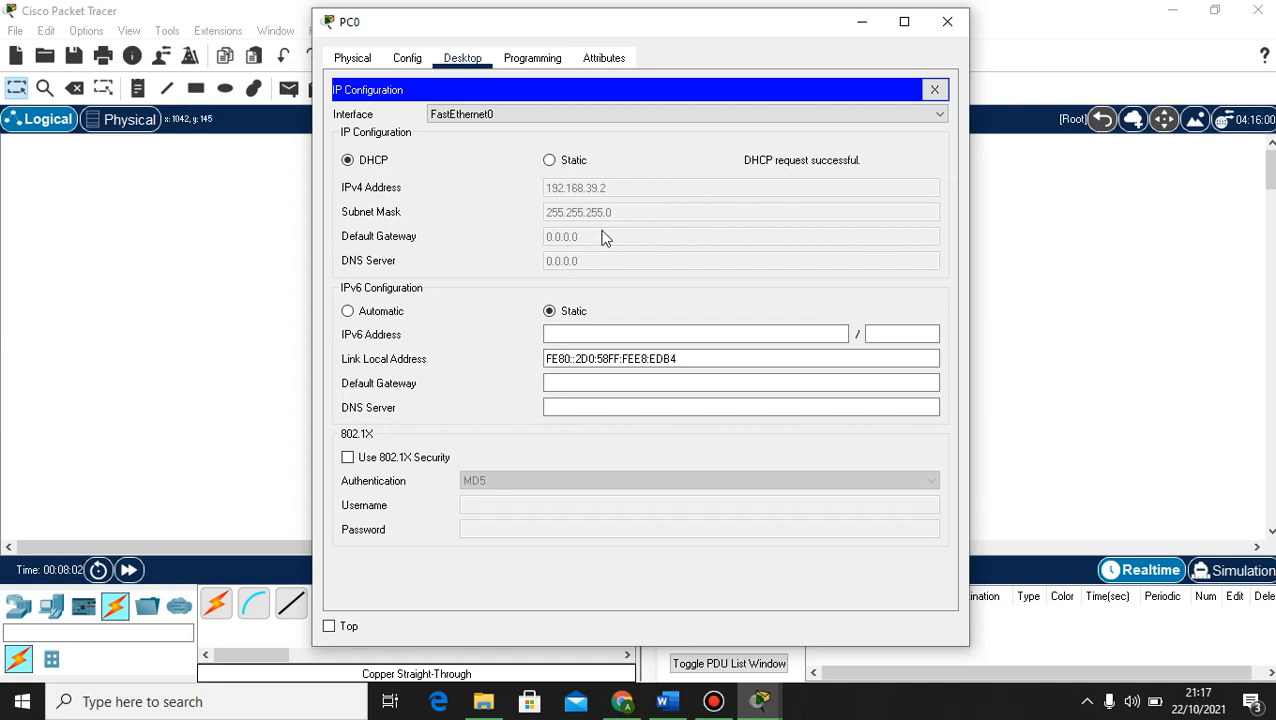
pyautogui.click(945, 22)
pyautogui.click(376, 326)
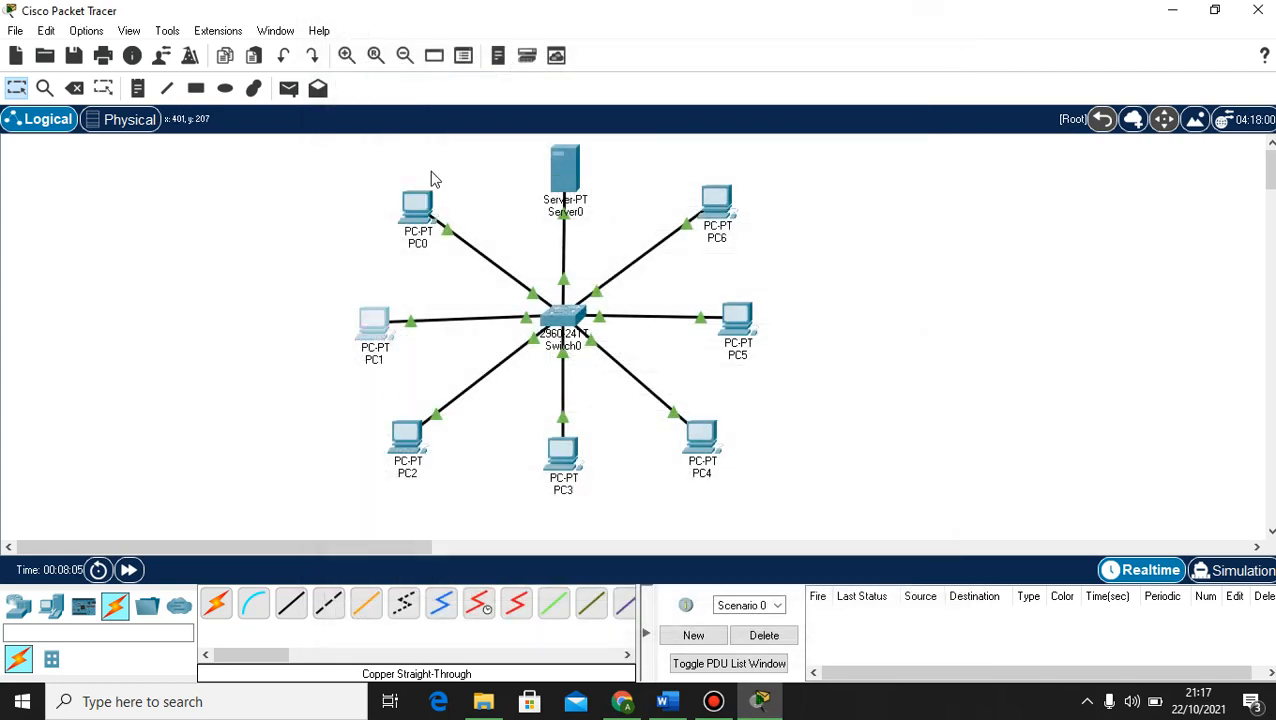
pyautogui.click(388, 146)
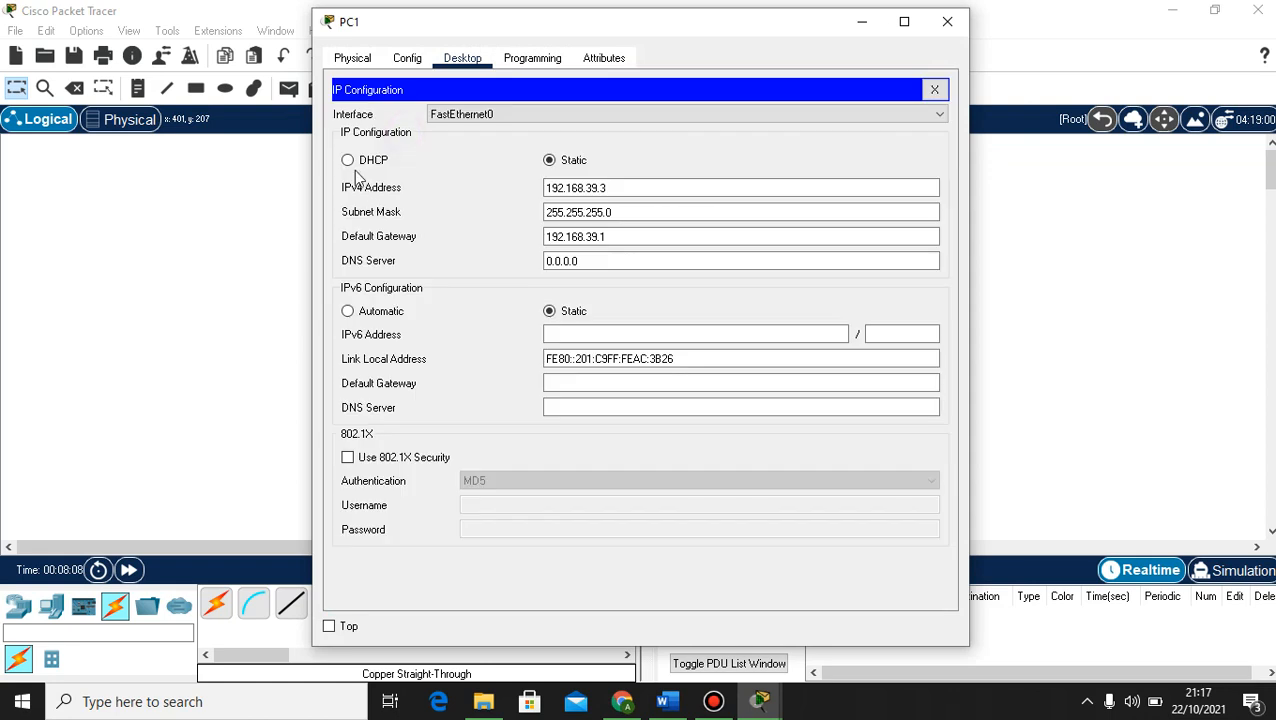
pyautogui.click(348, 160)
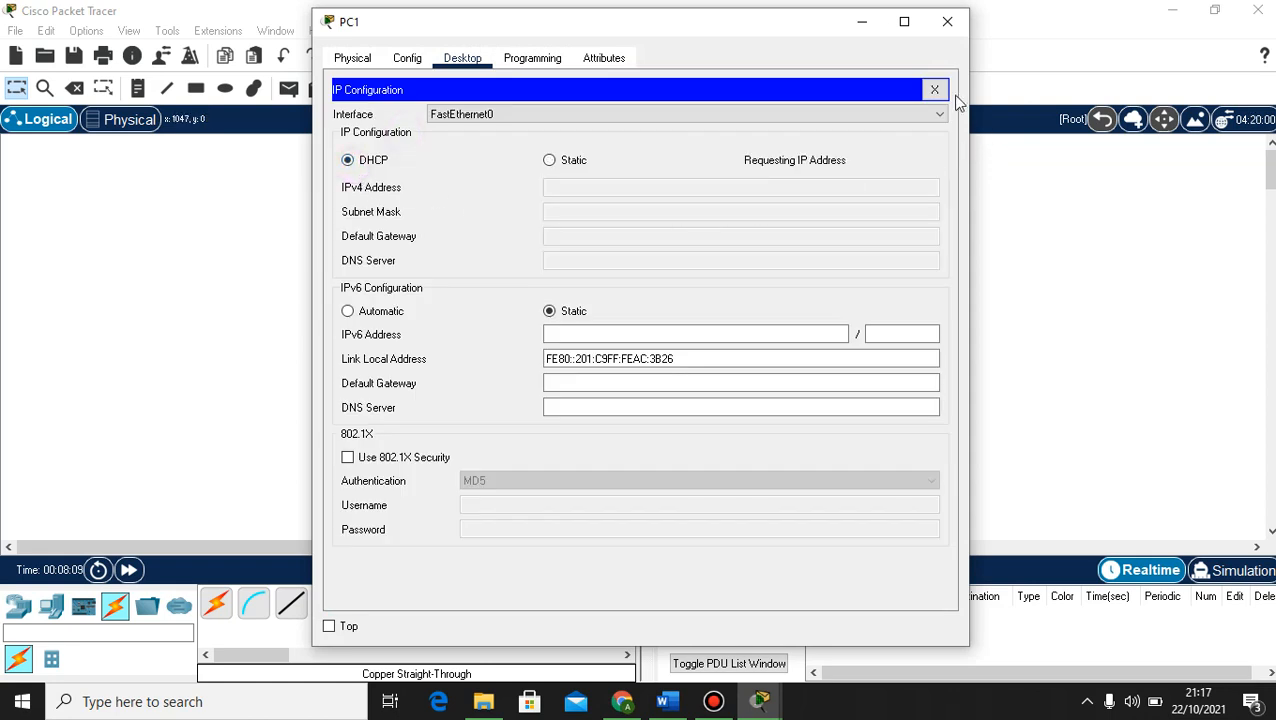
pyautogui.click(947, 21)
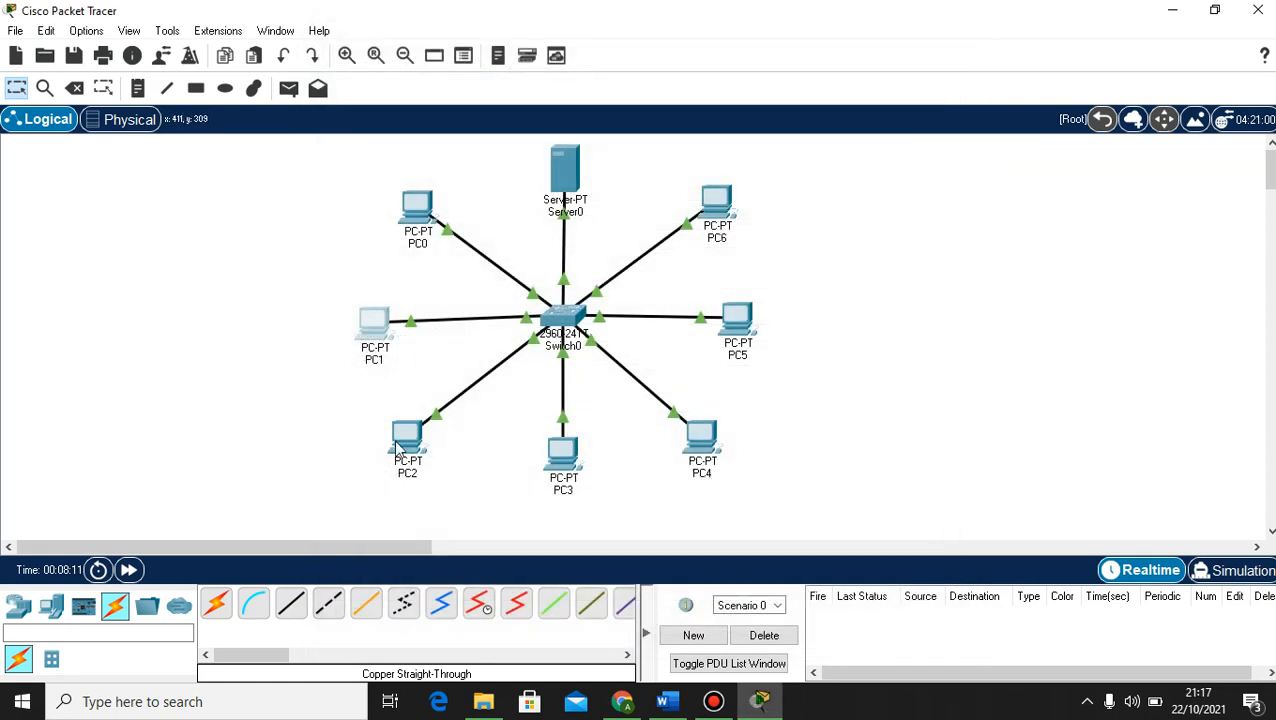
# - Switch the IPv4 configuration of PC2 and PC3 from static to DHCP
pyautogui.click(406, 437)
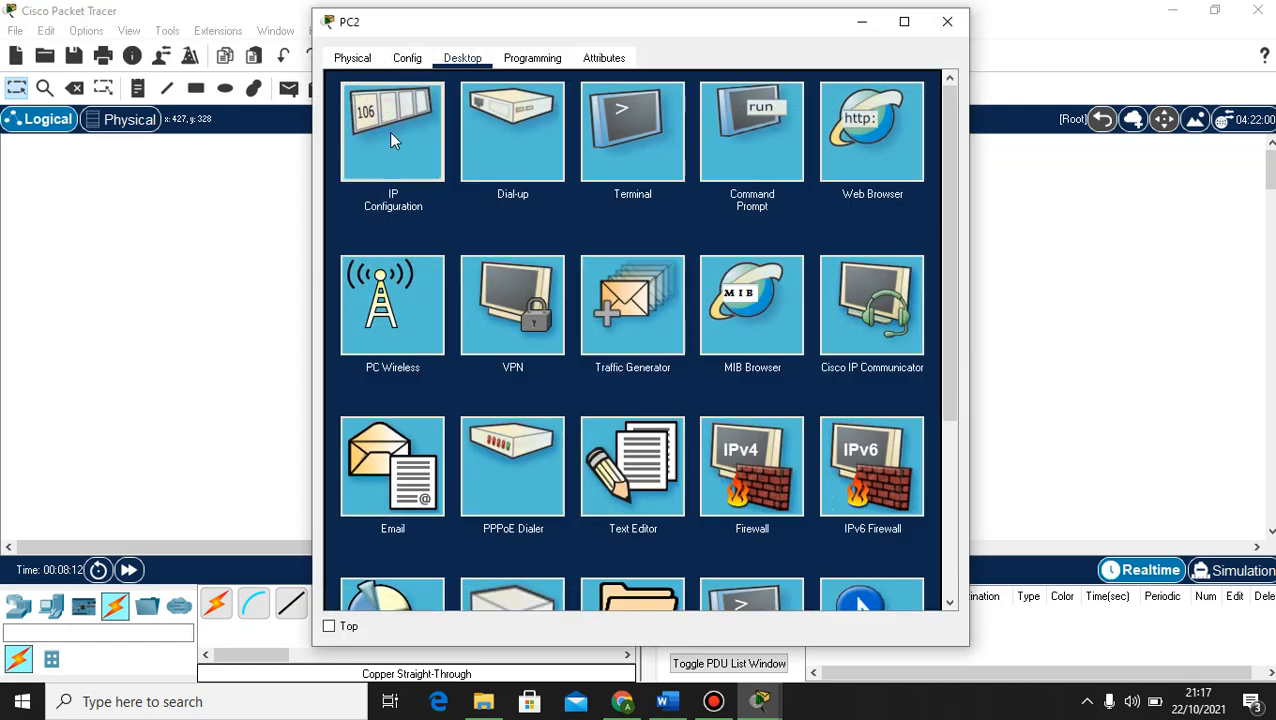
pyautogui.click(389, 132)
pyautogui.click(348, 160)
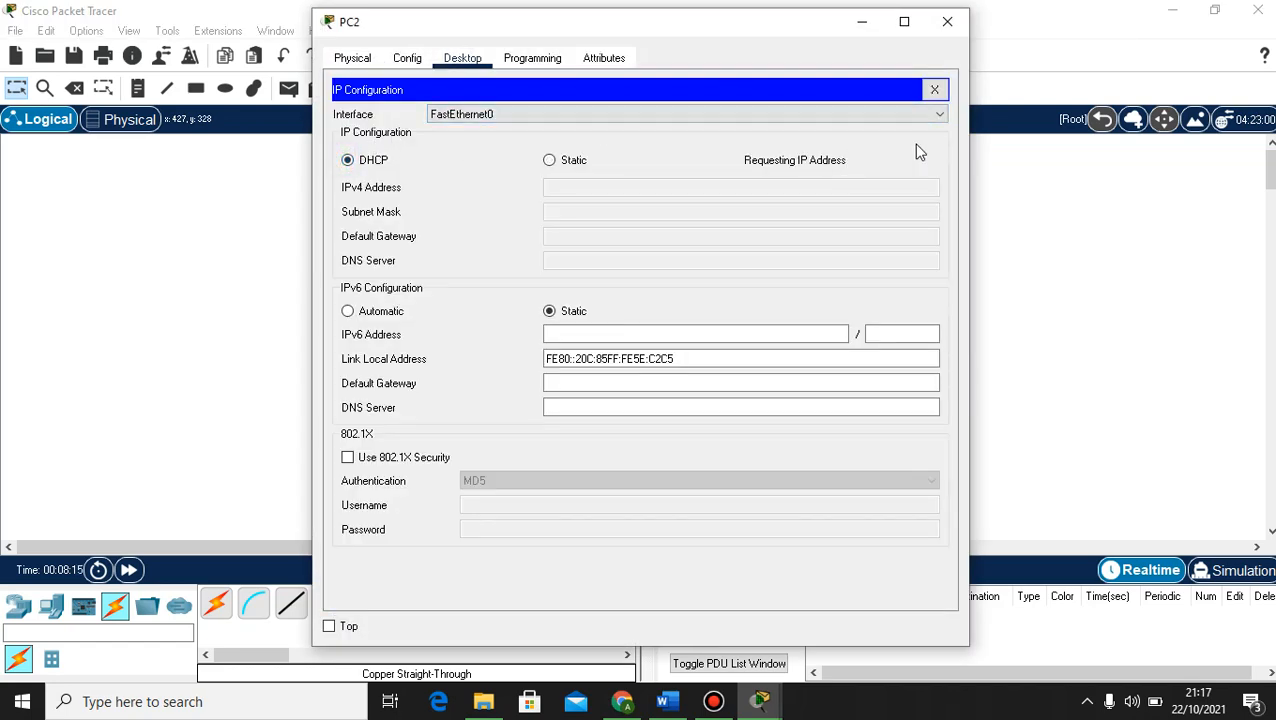
pyautogui.click(947, 21)
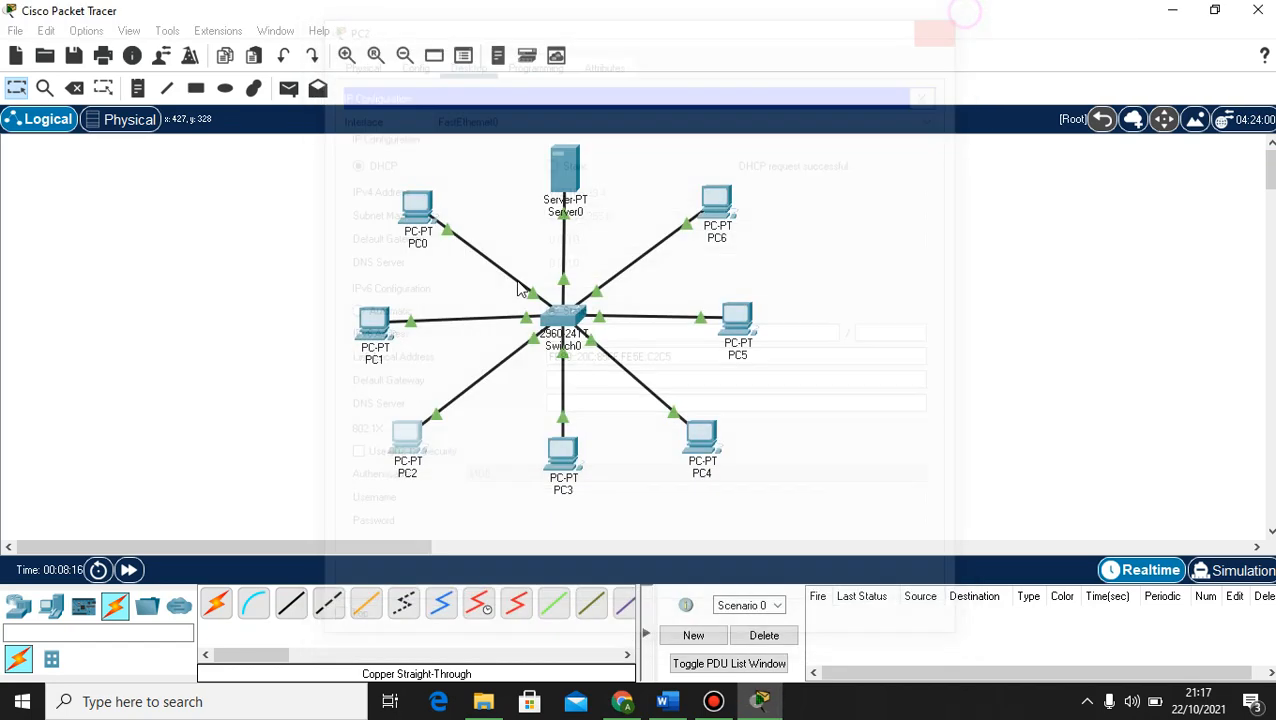
pyautogui.click(556, 452)
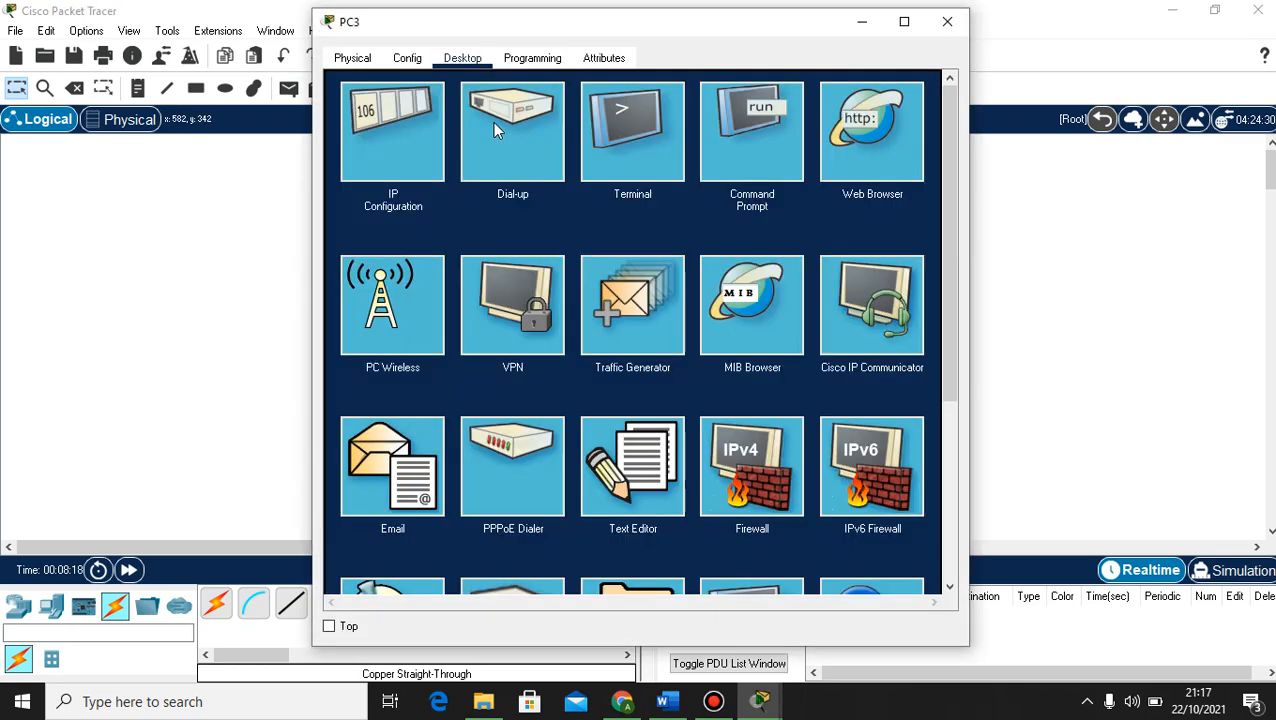
pyautogui.click(395, 130)
pyautogui.click(362, 160)
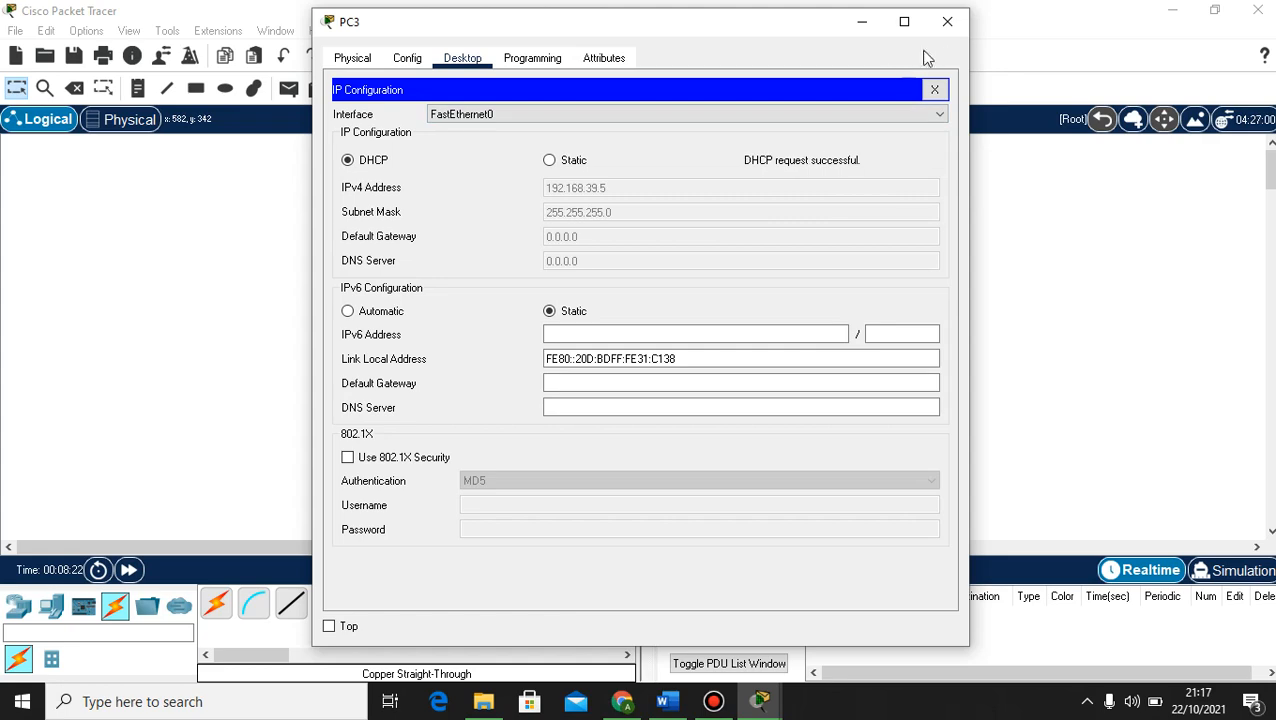
pyautogui.click(947, 22)
# - Switch the IPv4 configuration of PC4 and PC5 from static to DHCP
pyautogui.click(701, 438)
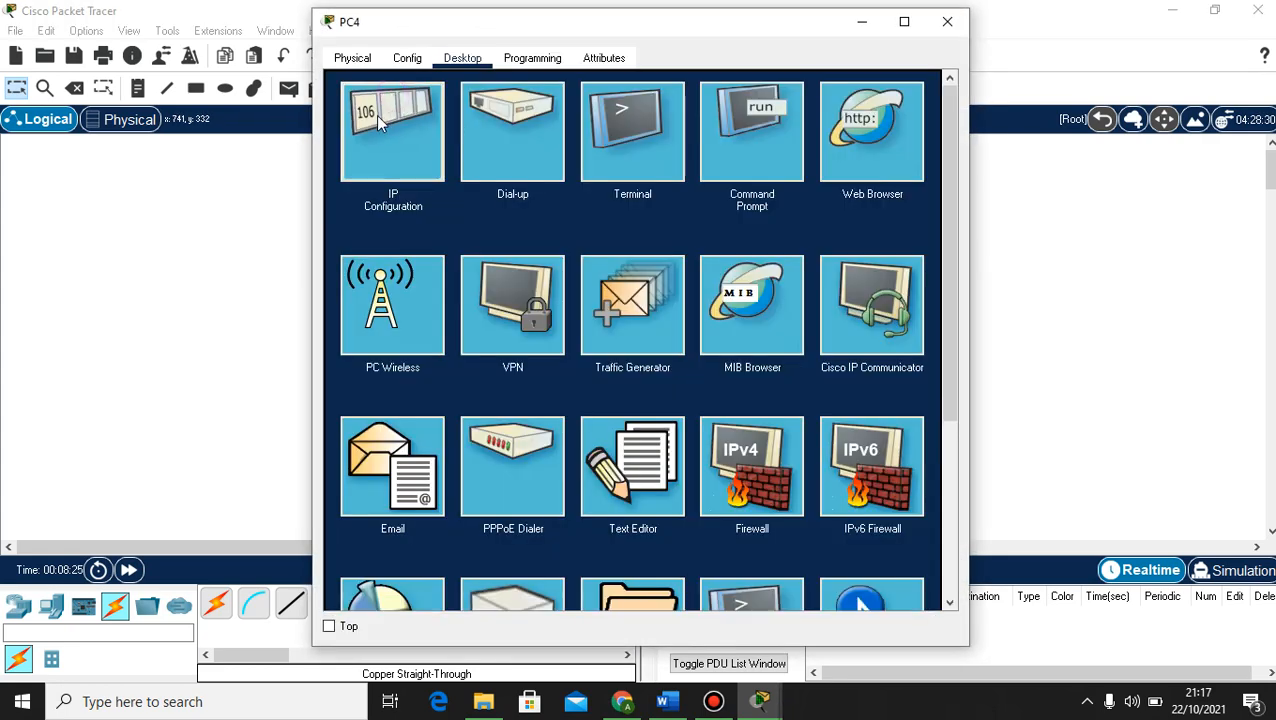
pyautogui.click(386, 118)
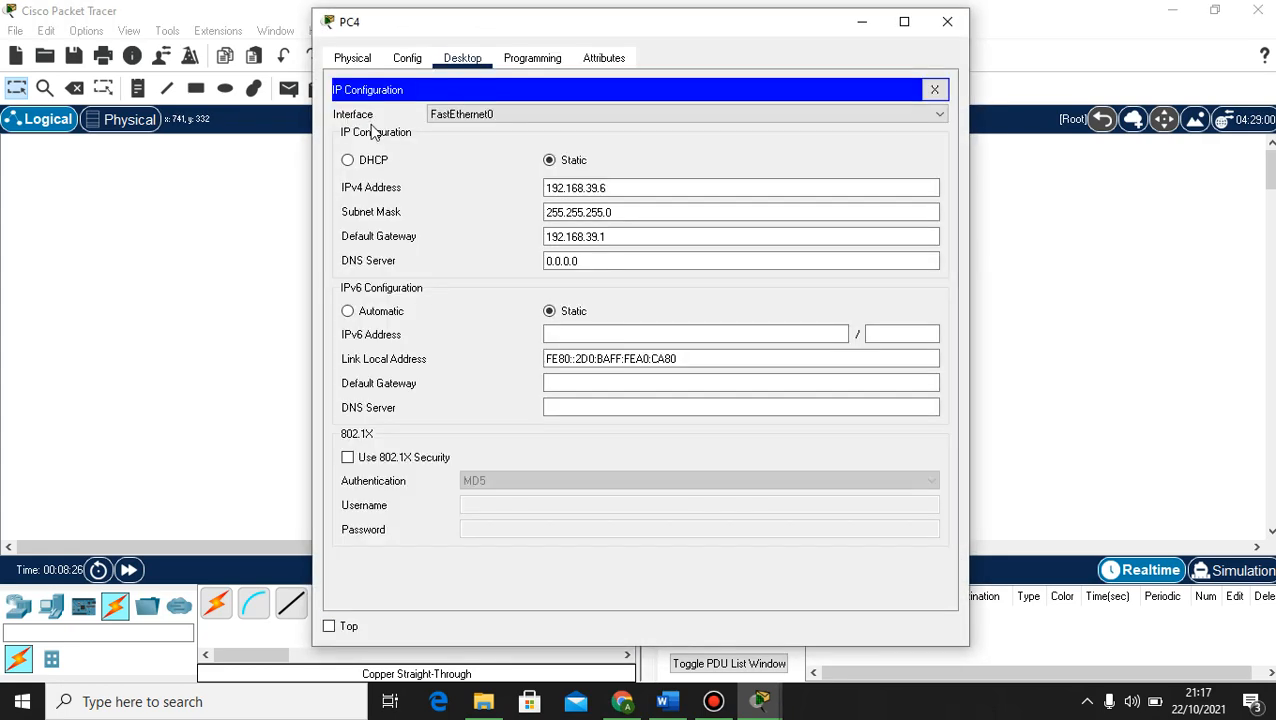
pyautogui.click(364, 162)
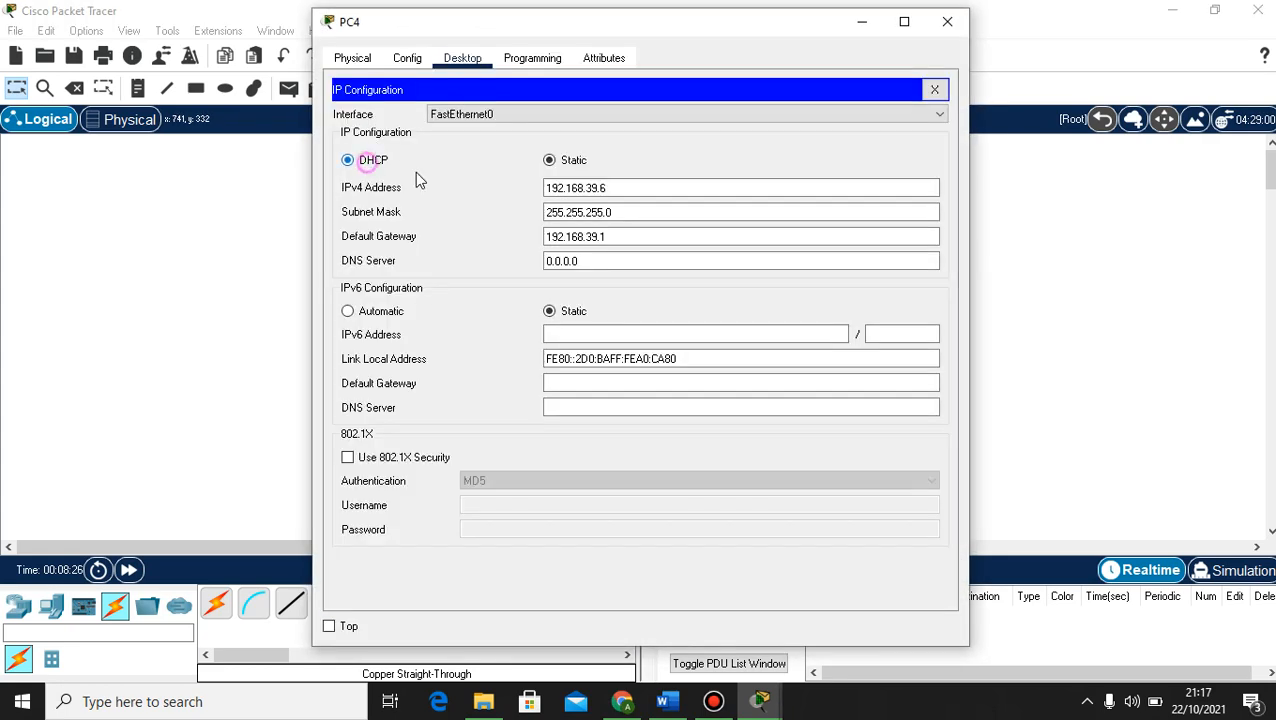
pyautogui.click(947, 22)
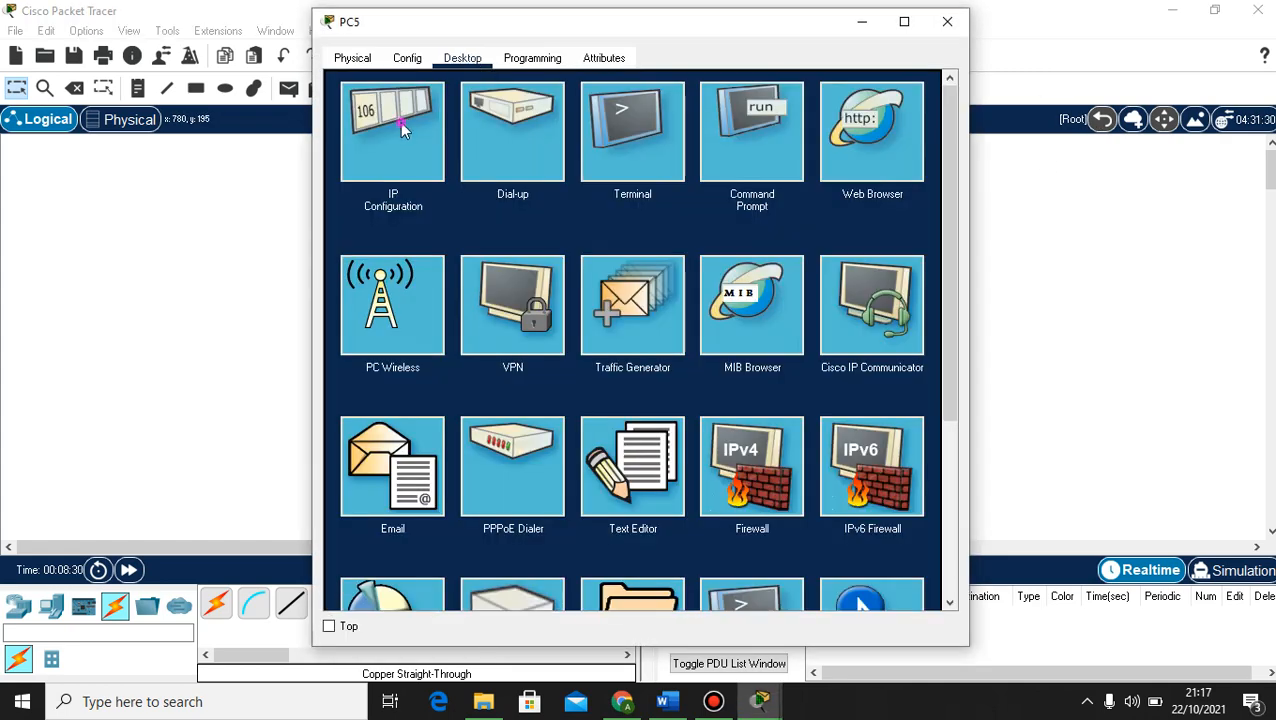
pyautogui.click(400, 122)
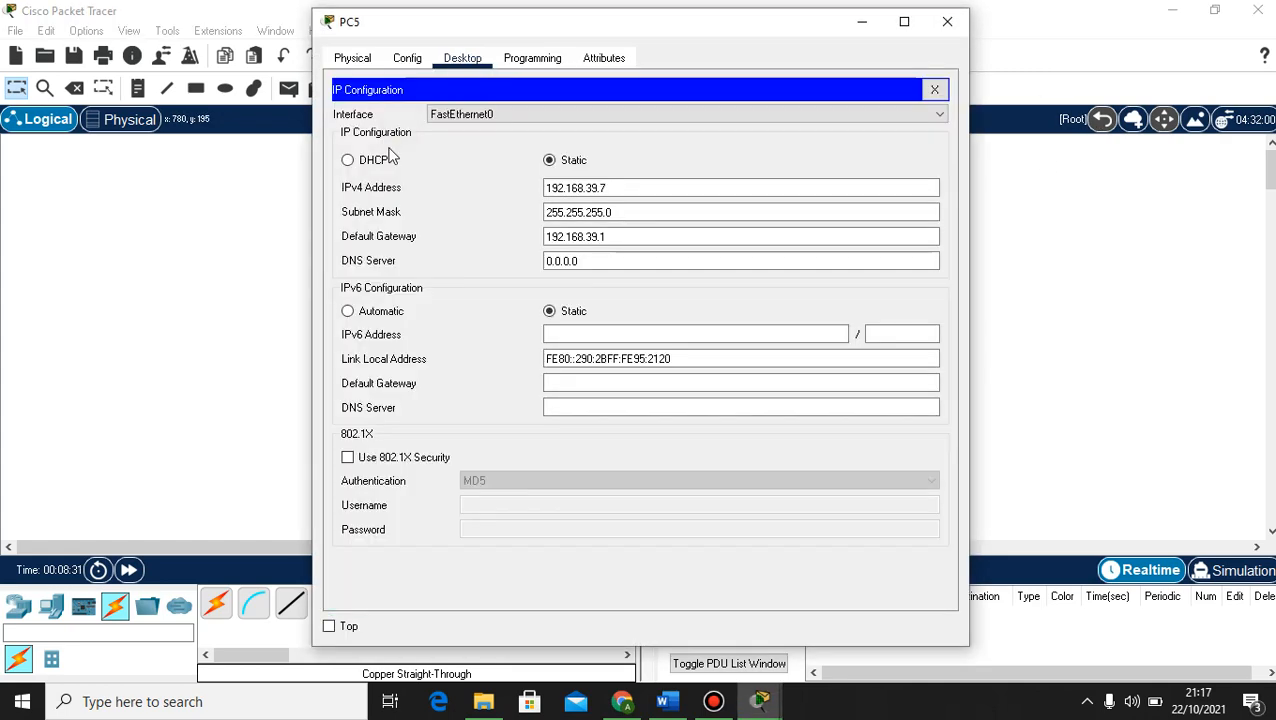
pyautogui.click(376, 162)
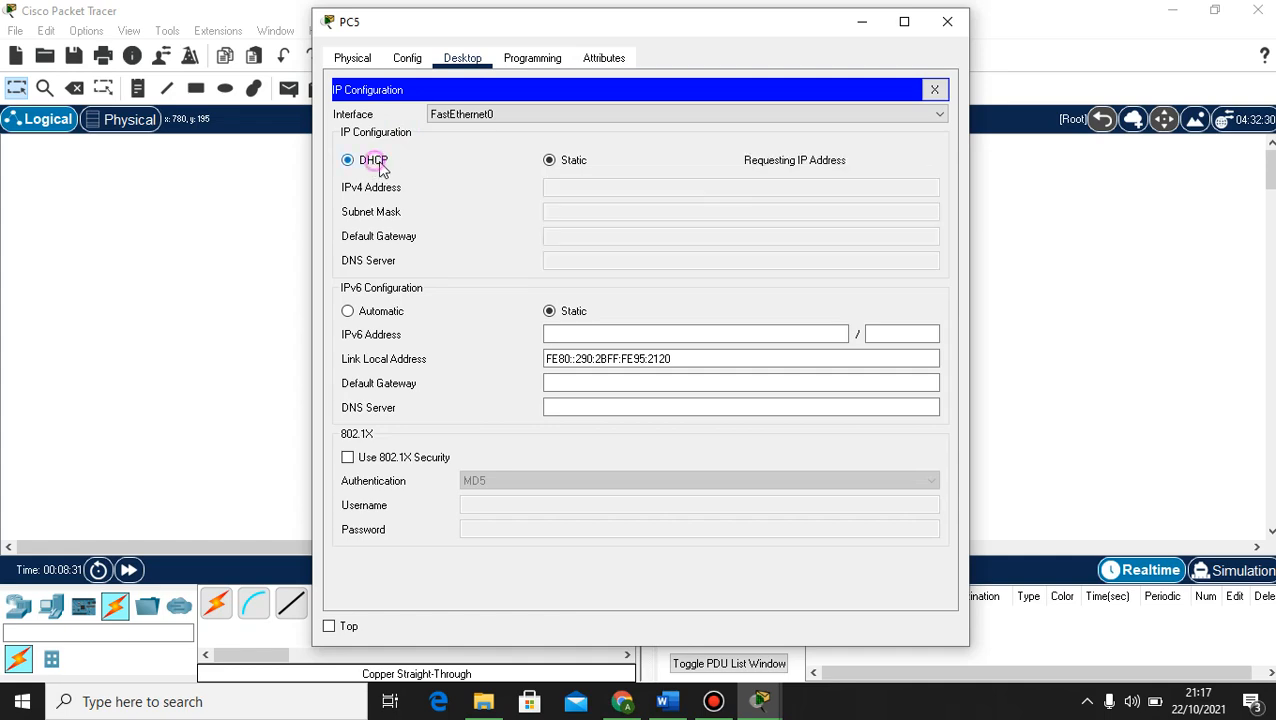
pyautogui.click(947, 30)
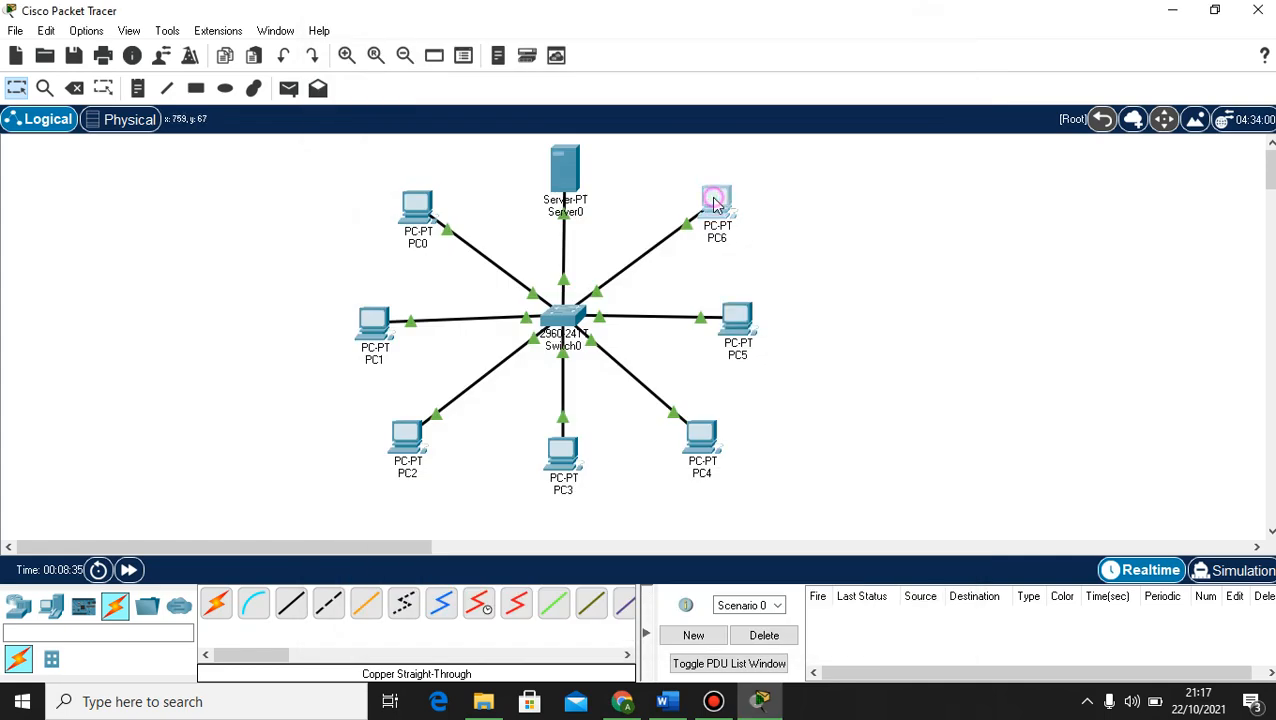
# - Switch PC6's IPv4 configuration from static to DHCP and close its window
pyautogui.click(716, 205)
pyautogui.click(406, 172)
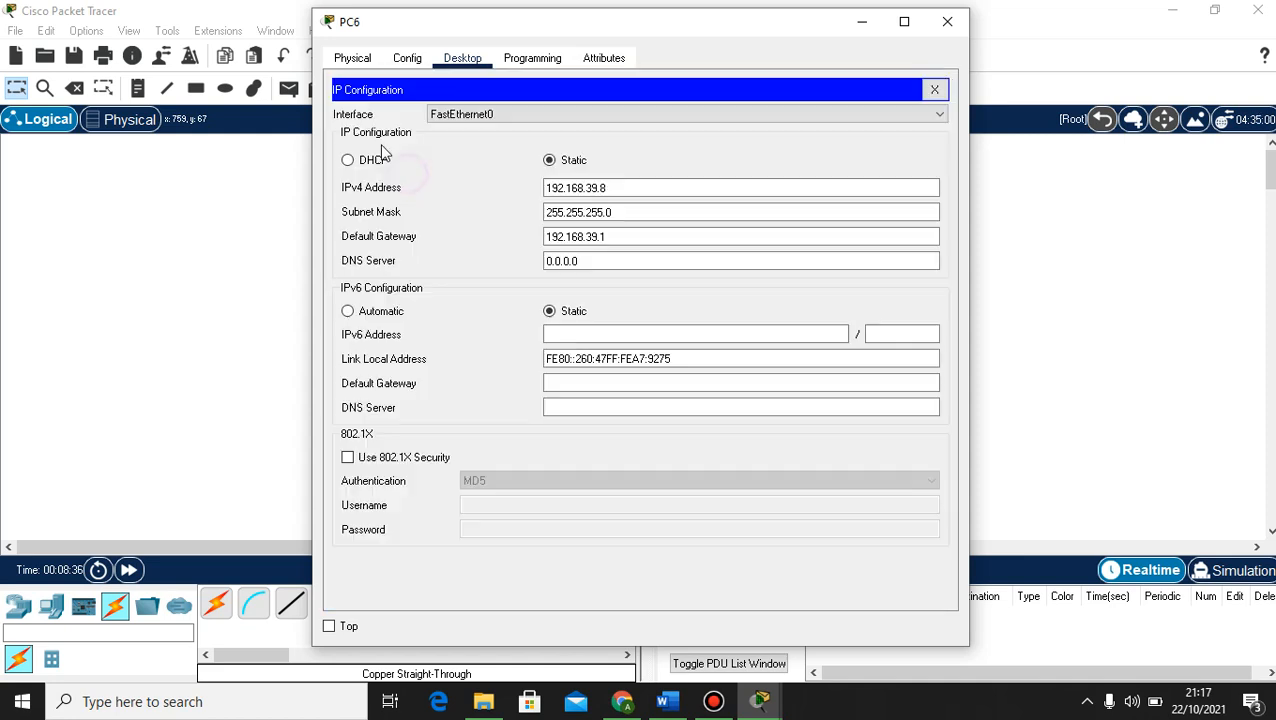
pyautogui.click(378, 160)
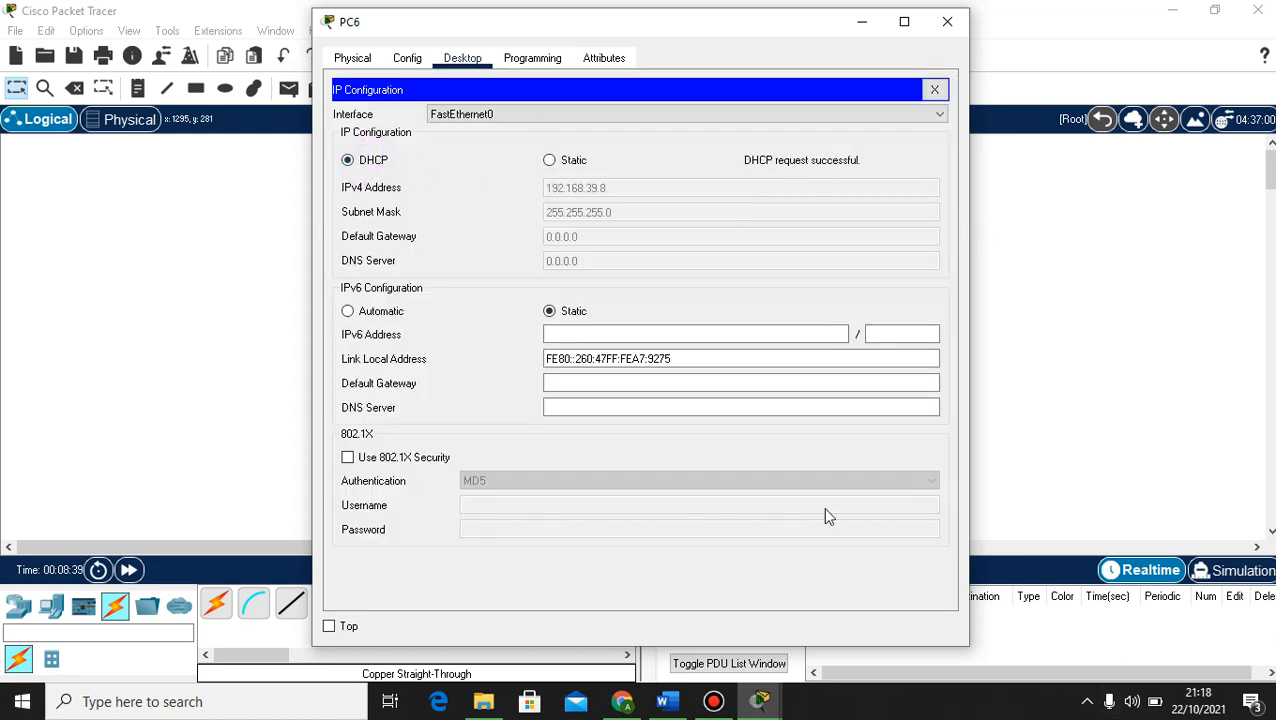
pyautogui.click(947, 22)
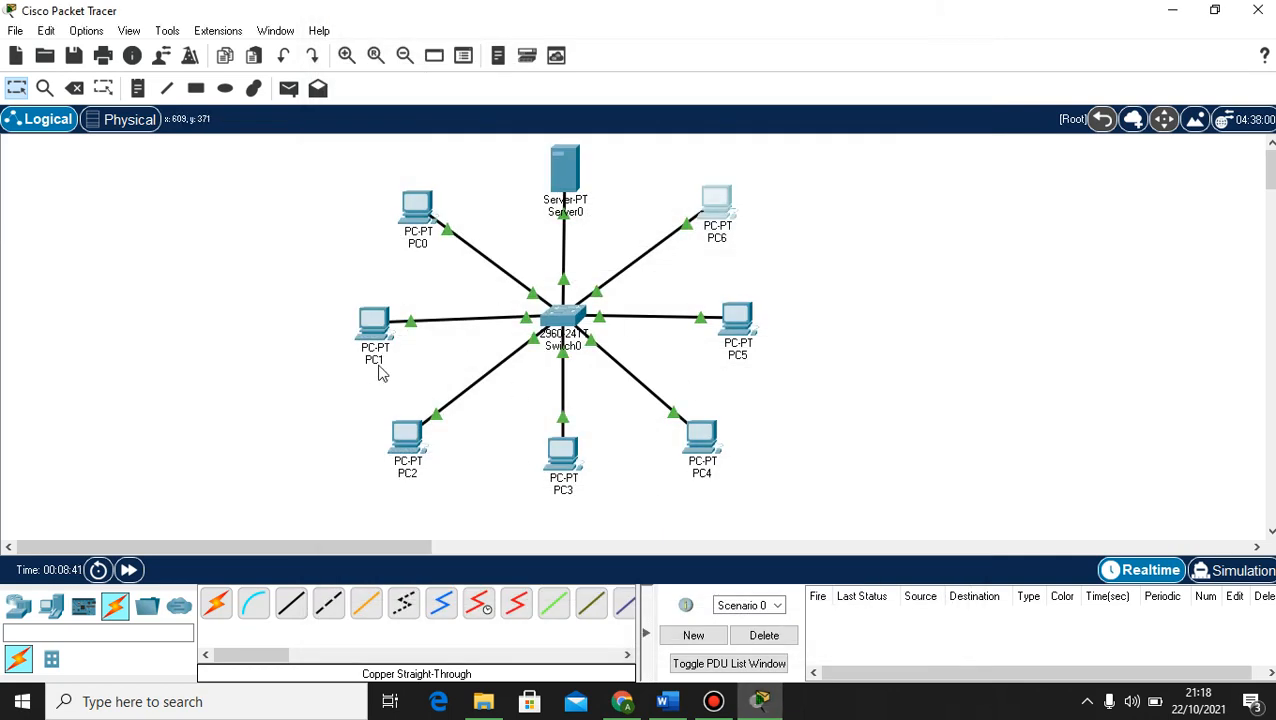
# - Test PC0's connectivity to Server0 and PC1 with simple PDUs, and delete the scenario to clear them
pyautogui.click(289, 88)
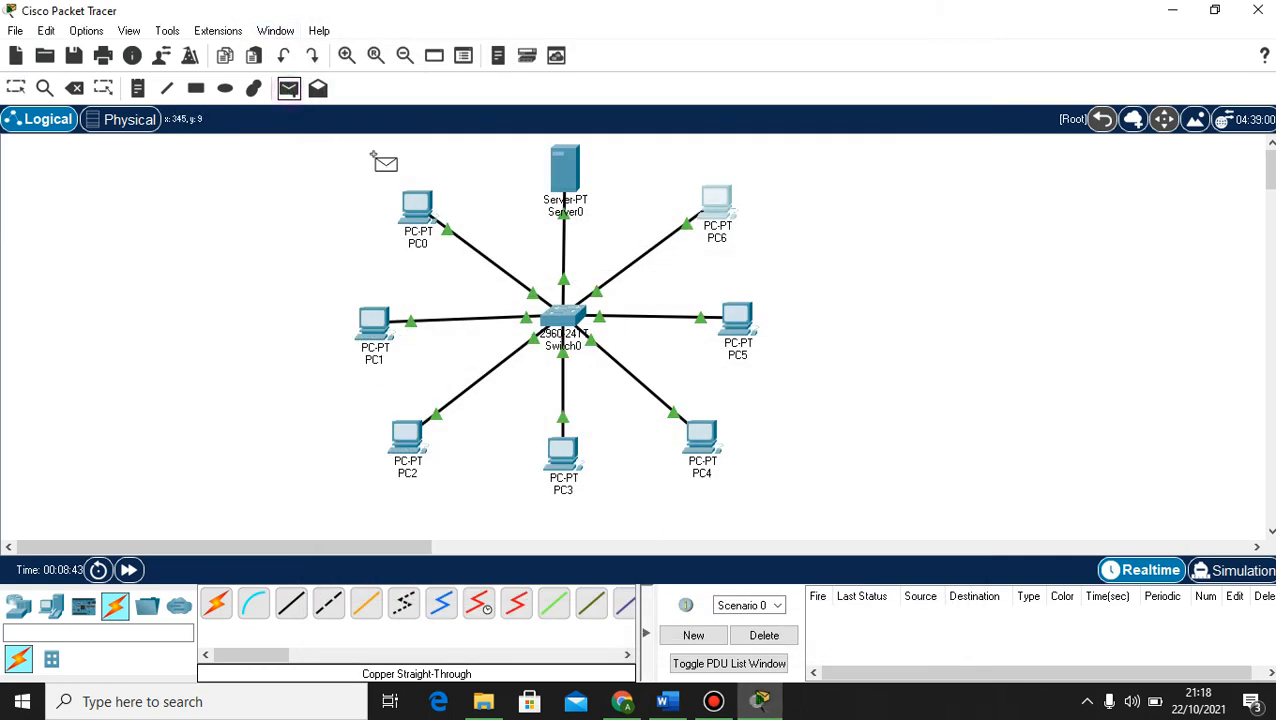
pyautogui.click(420, 208)
pyautogui.click(555, 172)
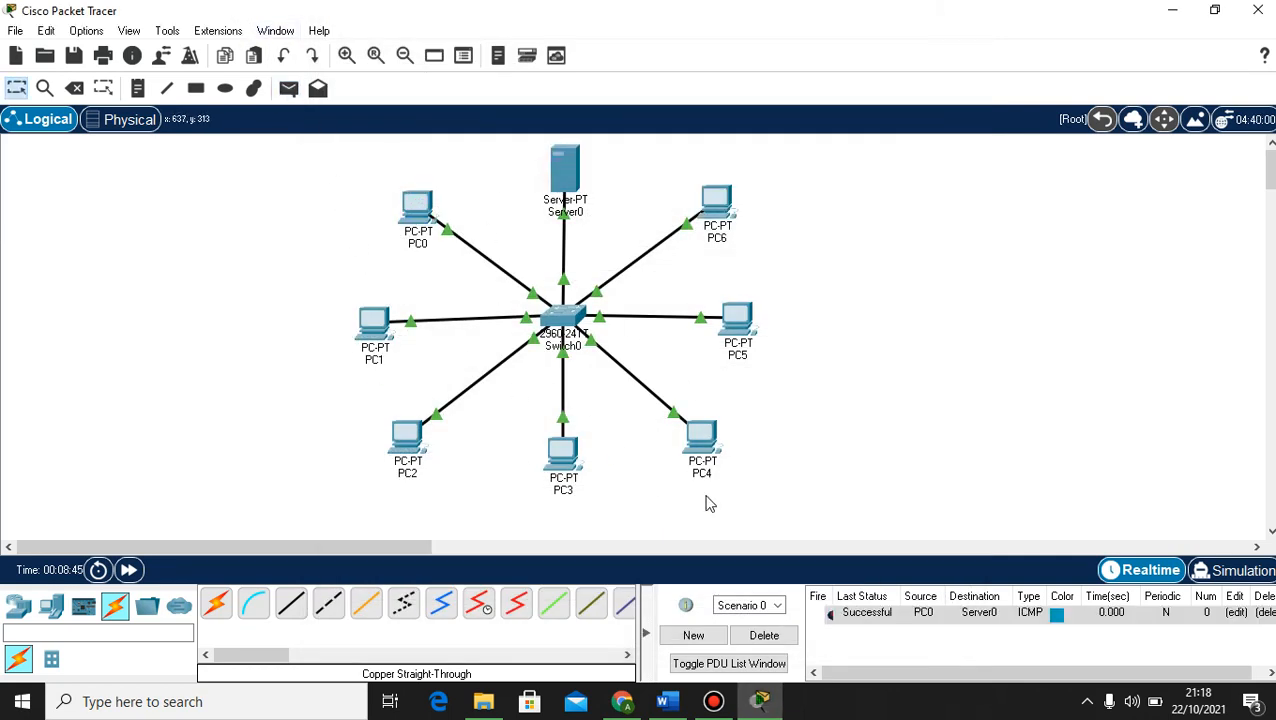
pyautogui.click(289, 88)
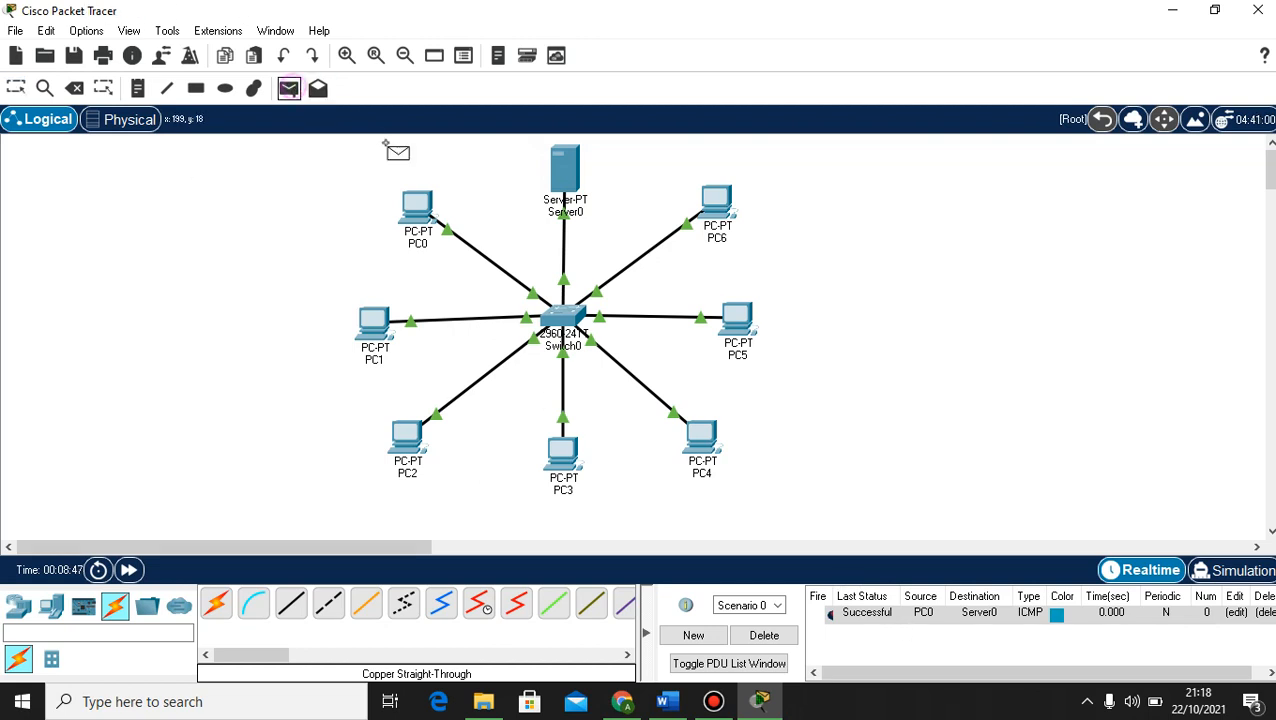
pyautogui.click(418, 207)
pyautogui.click(368, 325)
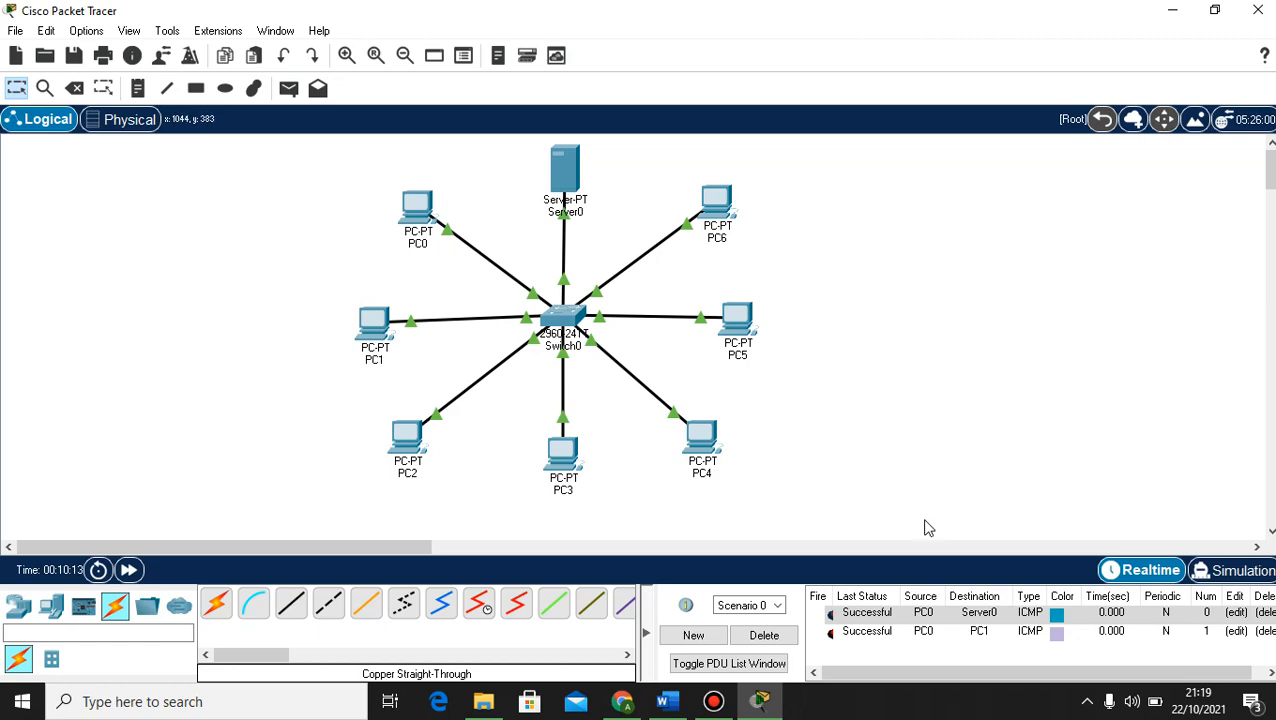
pyautogui.click(762, 640)
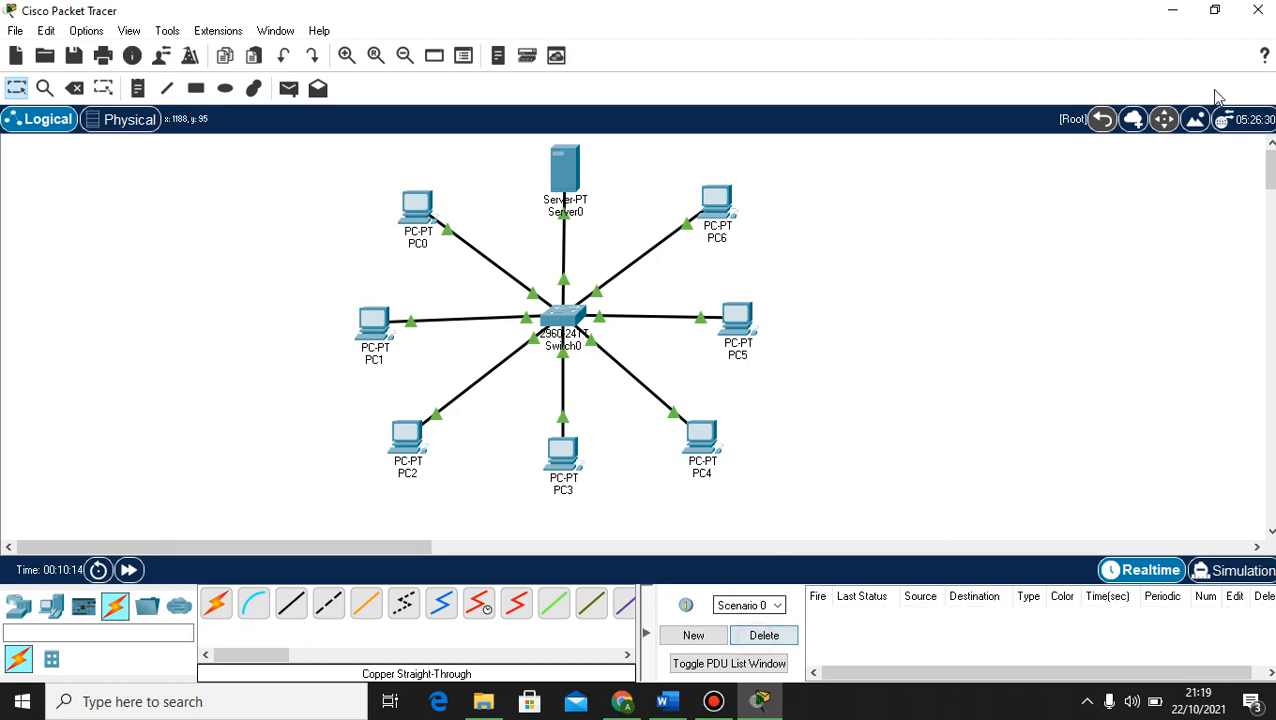
pyautogui.click(1172, 10)
pyautogui.click(713, 701)
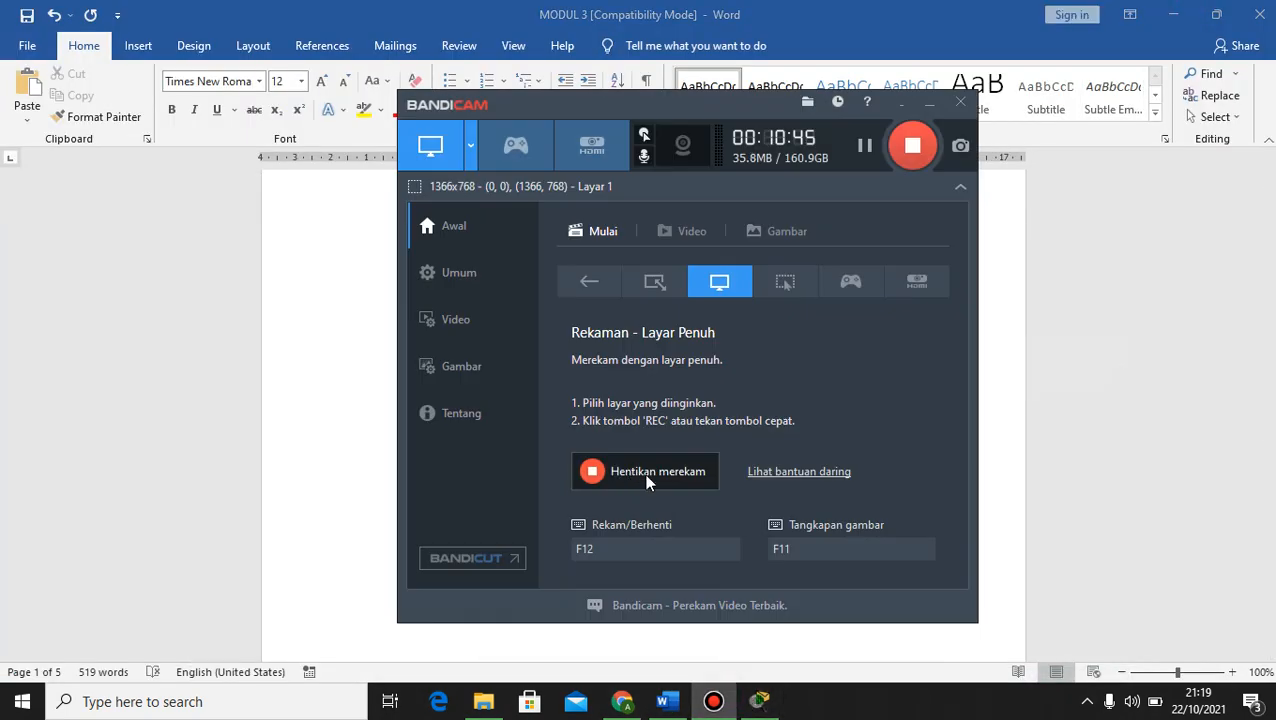